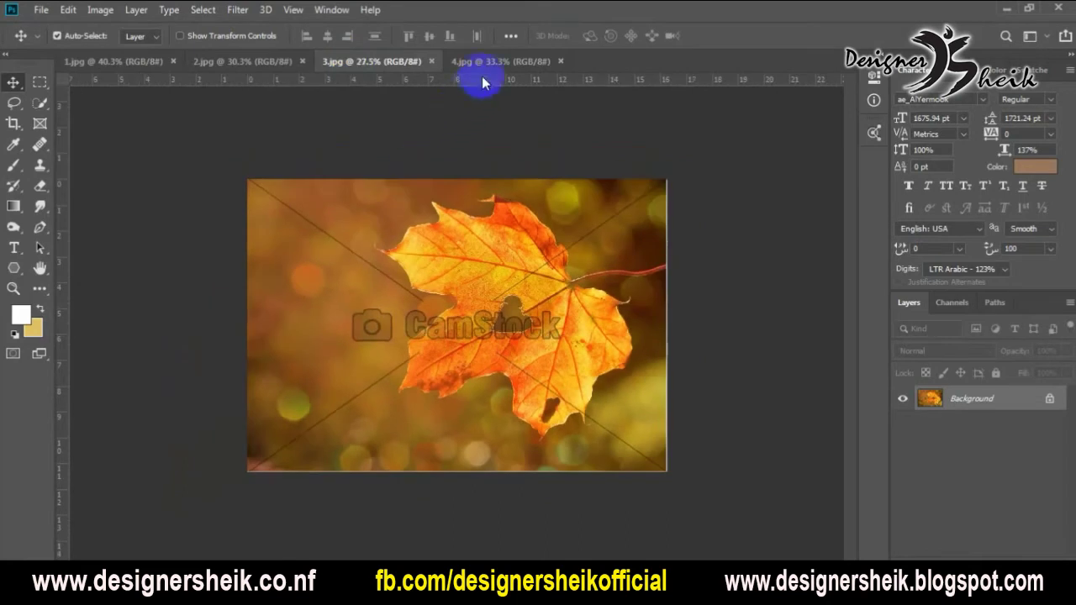
- Examine the watermark lines across the leaf photo in 4.jpg and compare them with the repeated watermark in 1.jpg
{"action": "left_click", "coordinate": [485, 65]}
{"action": "scroll", "coordinate": [446, 343], "scroll_direction": "up", "scroll_amount": 2}
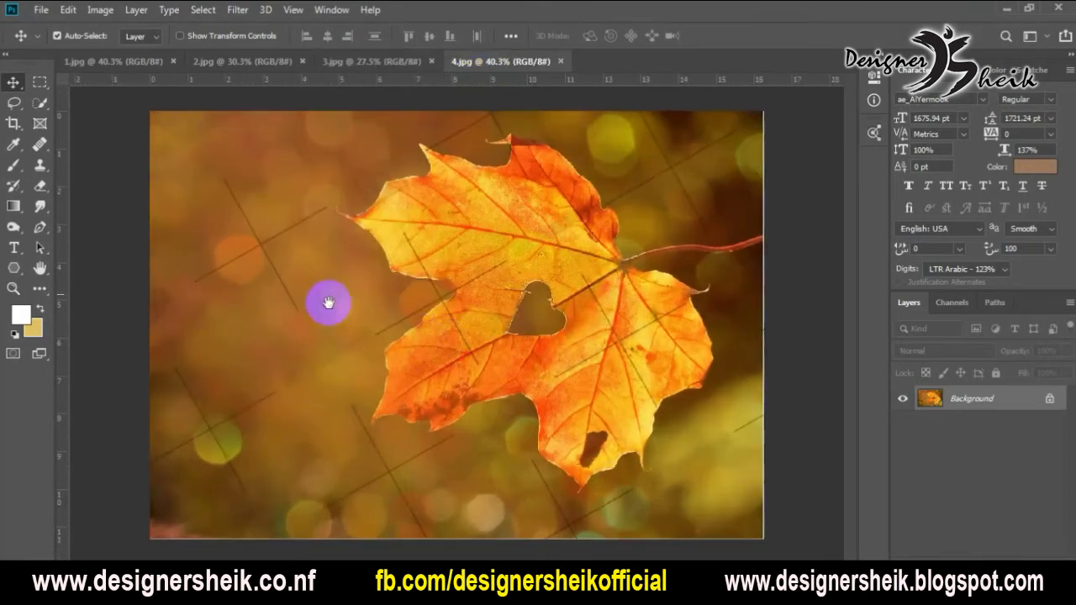
{"action": "scroll", "coordinate": [376, 180], "scroll_direction": "up", "scroll_amount": 2}
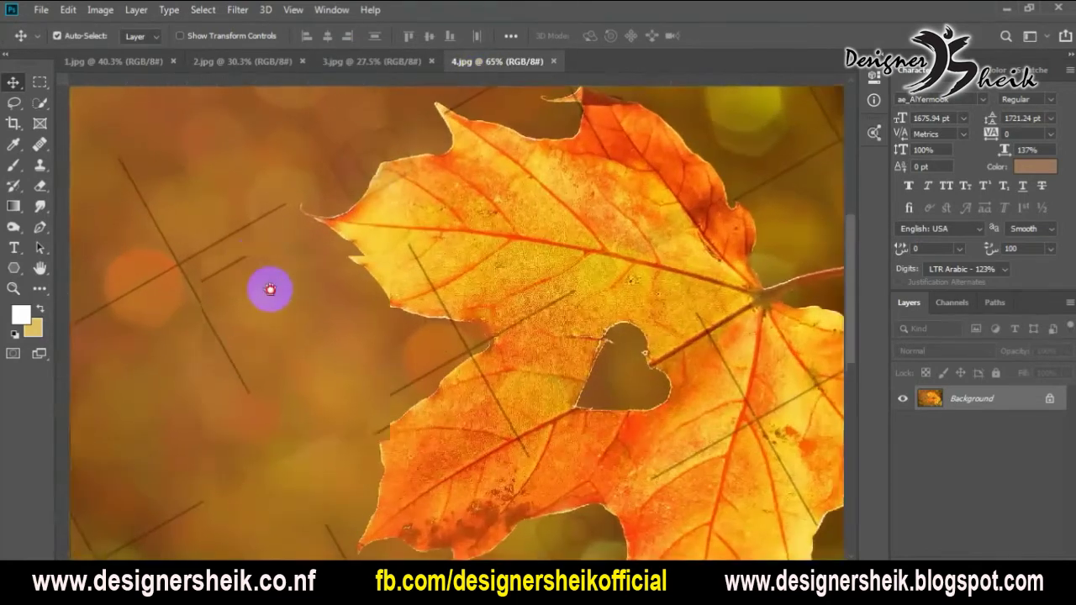
{"action": "left_click_drag", "start_coordinate": [254, 258], "coordinate": [412, 377]}
{"action": "scroll", "coordinate": [243, 339], "scroll_direction": "down", "scroll_amount": 4}
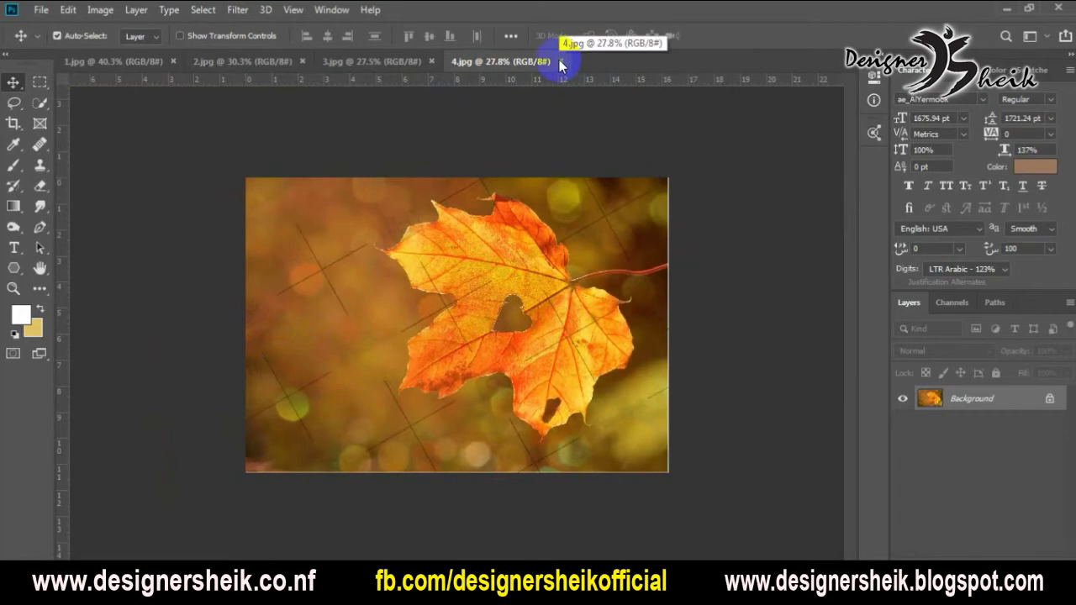
{"action": "left_click", "coordinate": [72, 66]}
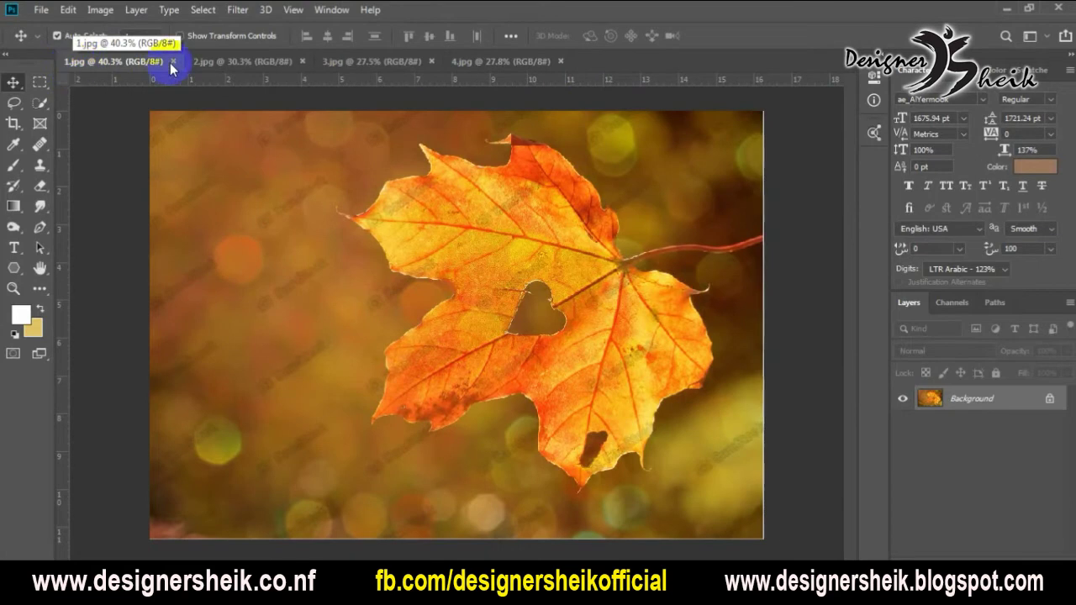
{"action": "left_click", "coordinate": [191, 241]}
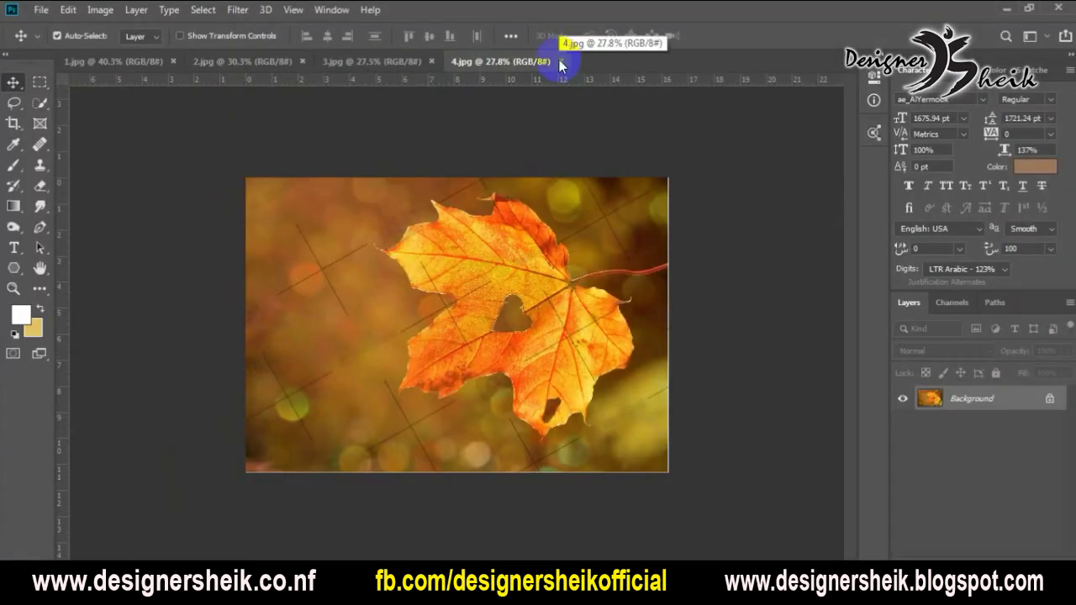
{"action": "left_click", "coordinate": [72, 65]}
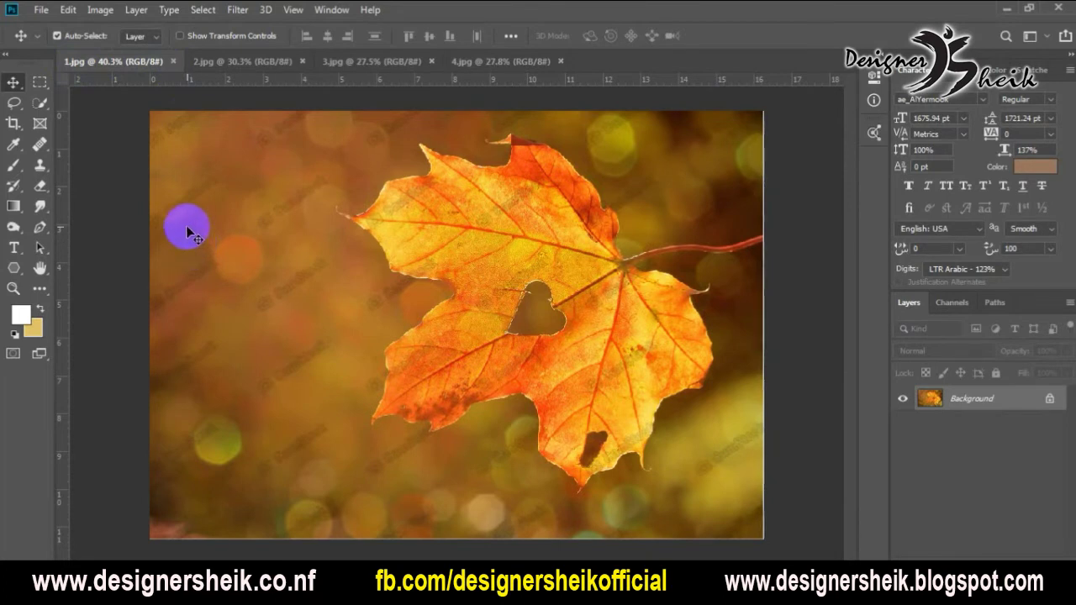
- Look over the Quick Selection and Magic Wand, Healing Brush and Clone Stamp tool groups available for watermark removal
{"action": "left_click", "coordinate": [37, 106]}
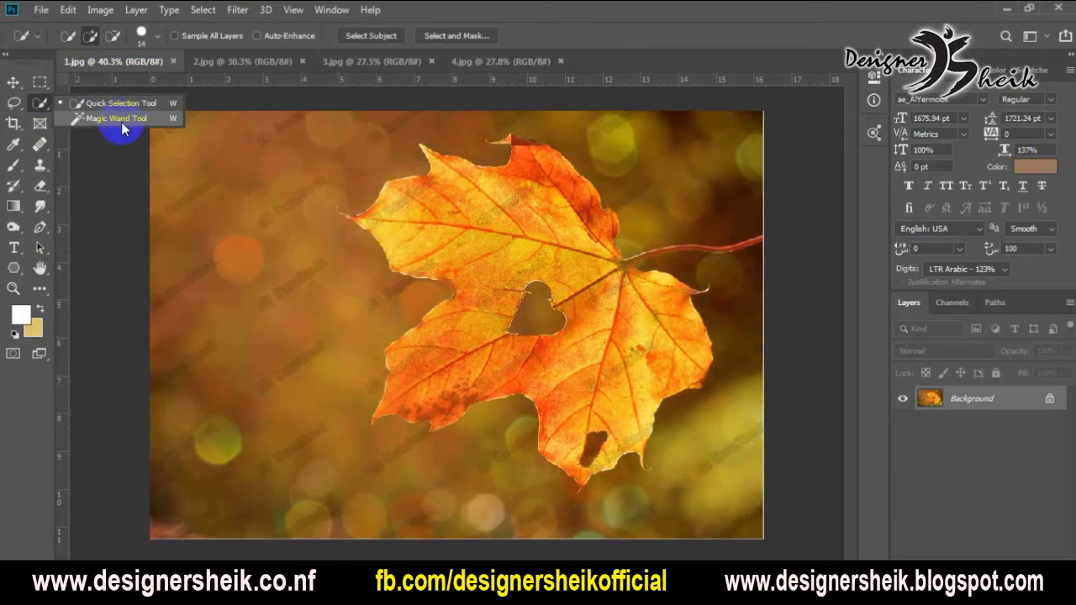
{"action": "left_click", "coordinate": [39, 102]}
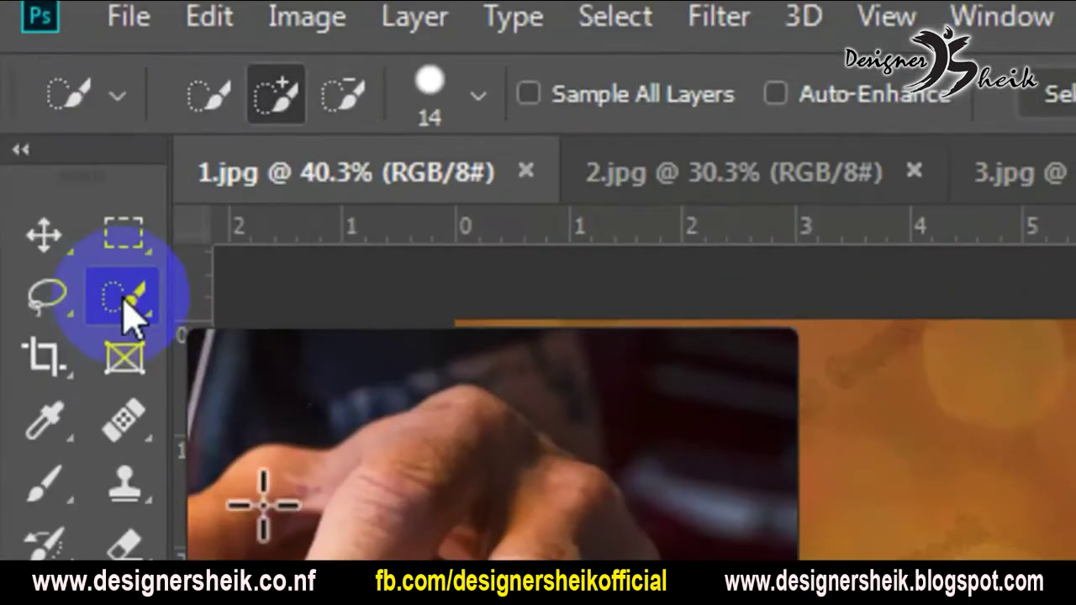
{"action": "right_click", "coordinate": [122, 299]}
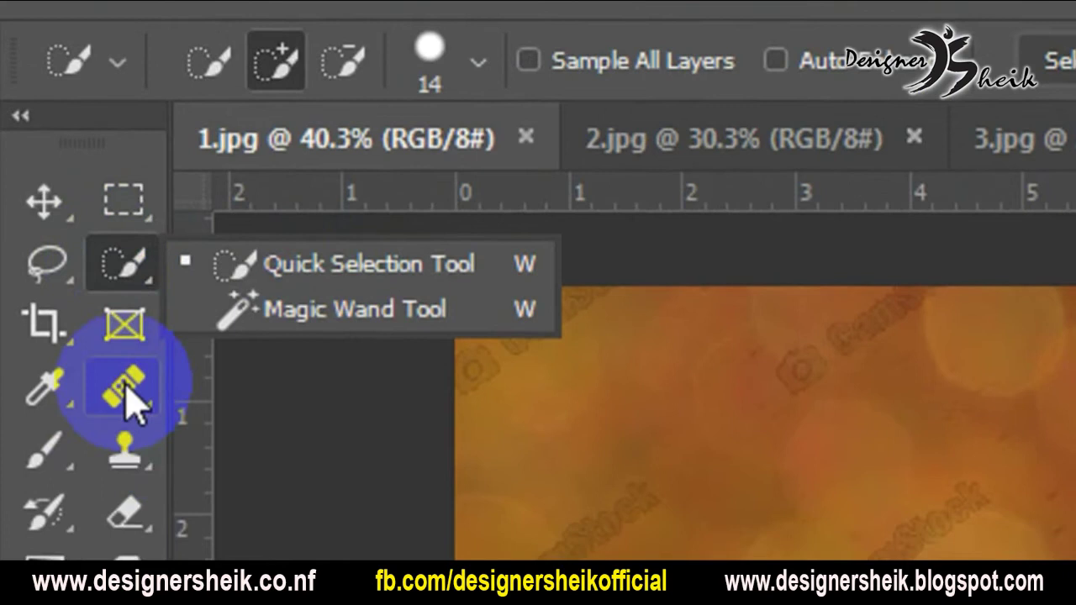
{"action": "left_click", "coordinate": [127, 395]}
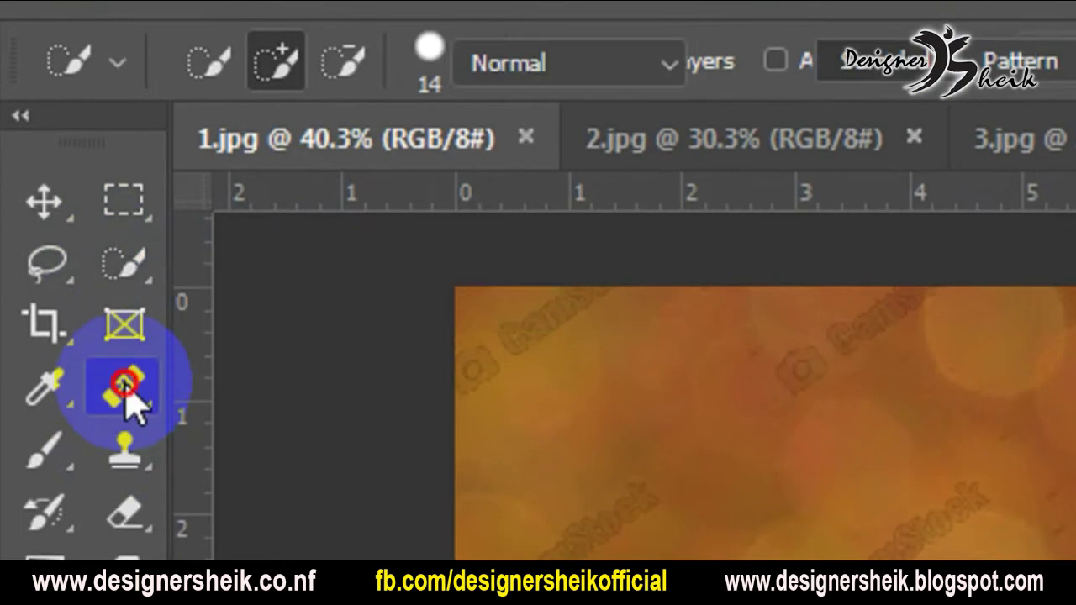
{"action": "right_click", "coordinate": [128, 397]}
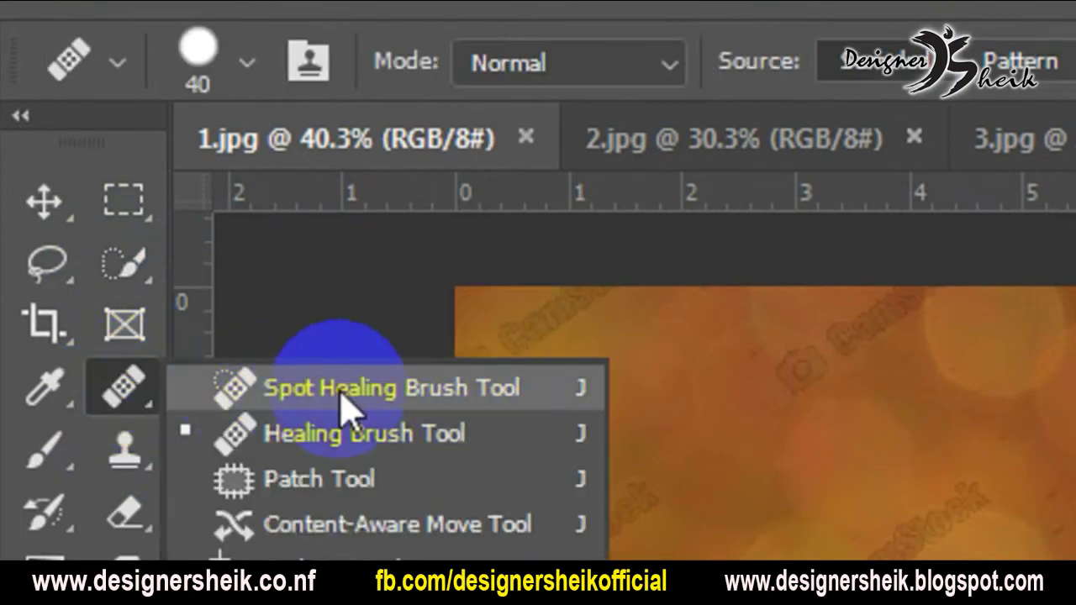
{"action": "left_click", "coordinate": [128, 389]}
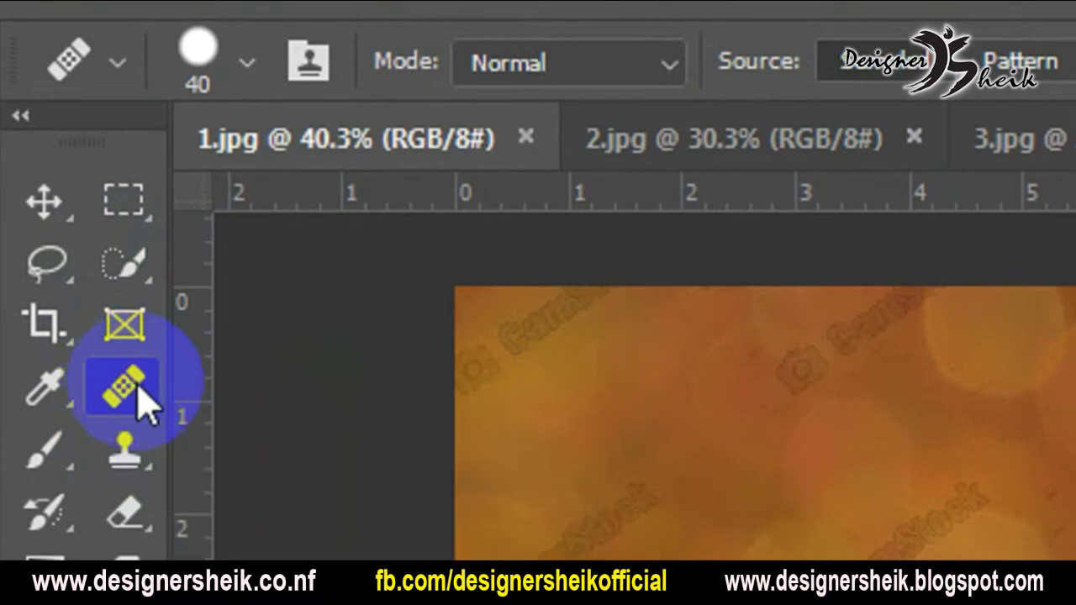
{"action": "left_click", "coordinate": [126, 447]}
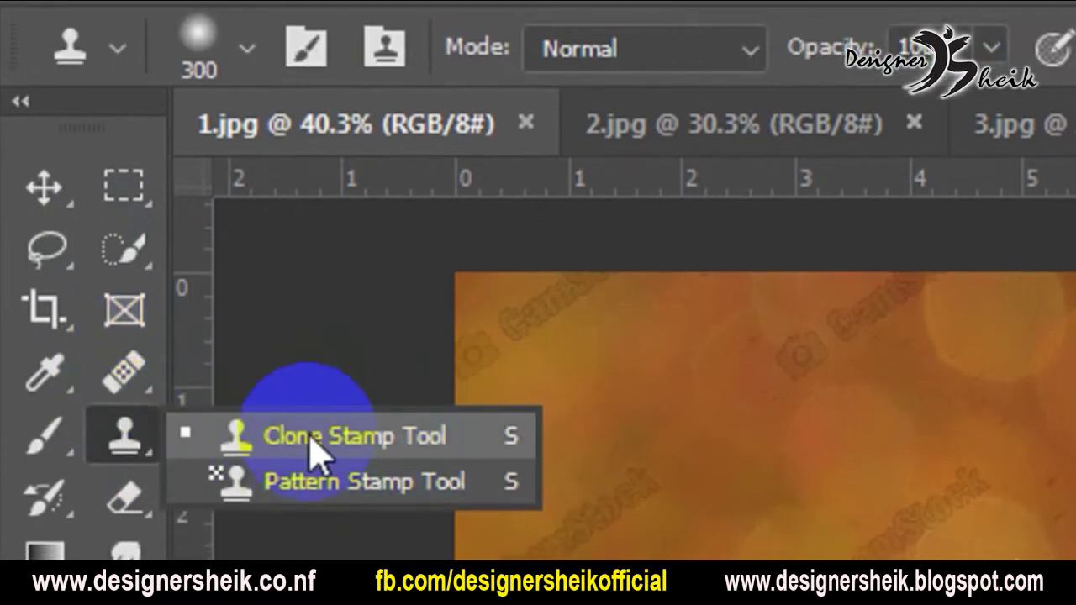
{"action": "left_click", "coordinate": [138, 444]}
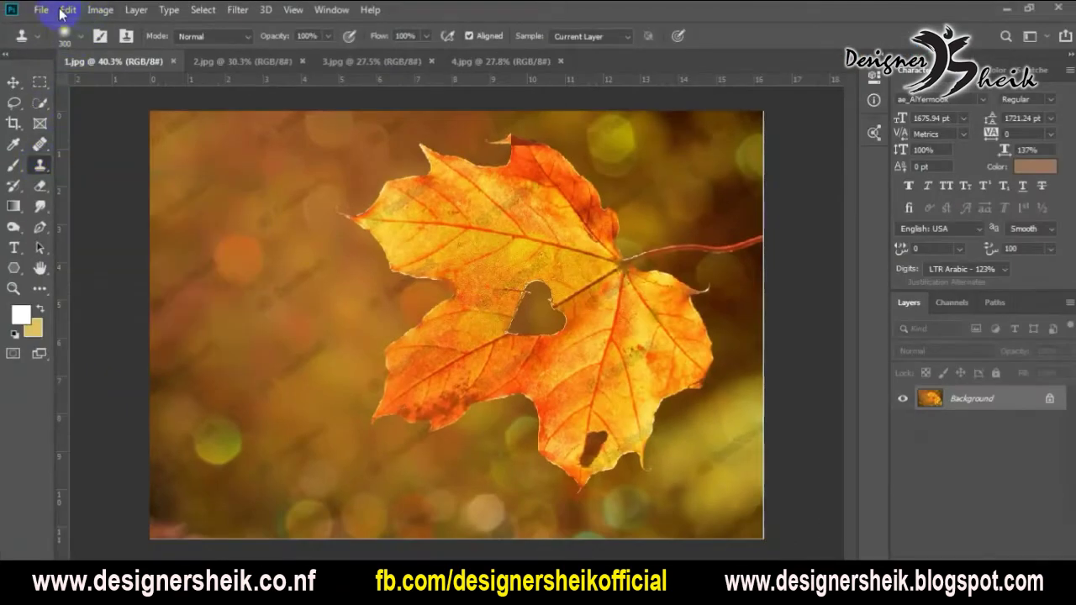
- Review the content choices of the Fill command on 1.jpg and close it without applying a fill
{"action": "left_click", "coordinate": [68, 11]}
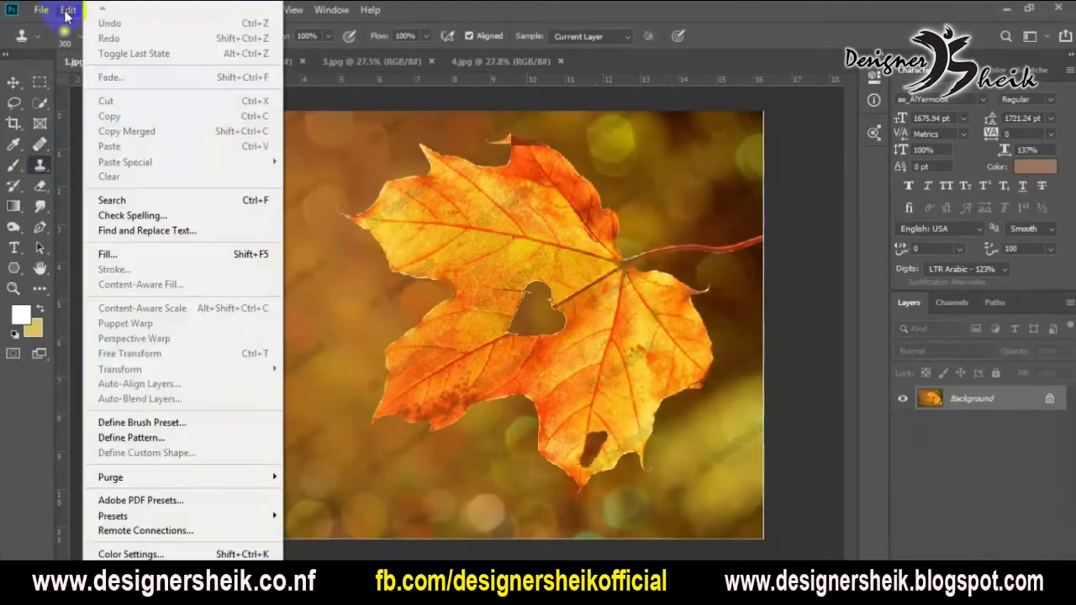
{"action": "left_click", "coordinate": [104, 254]}
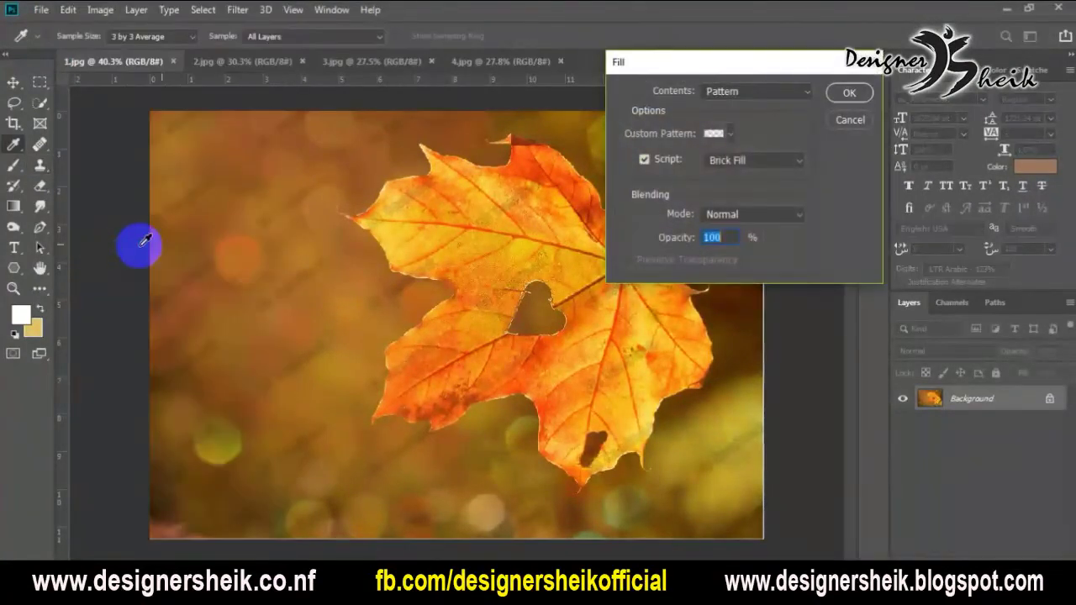
{"action": "left_click", "coordinate": [755, 91]}
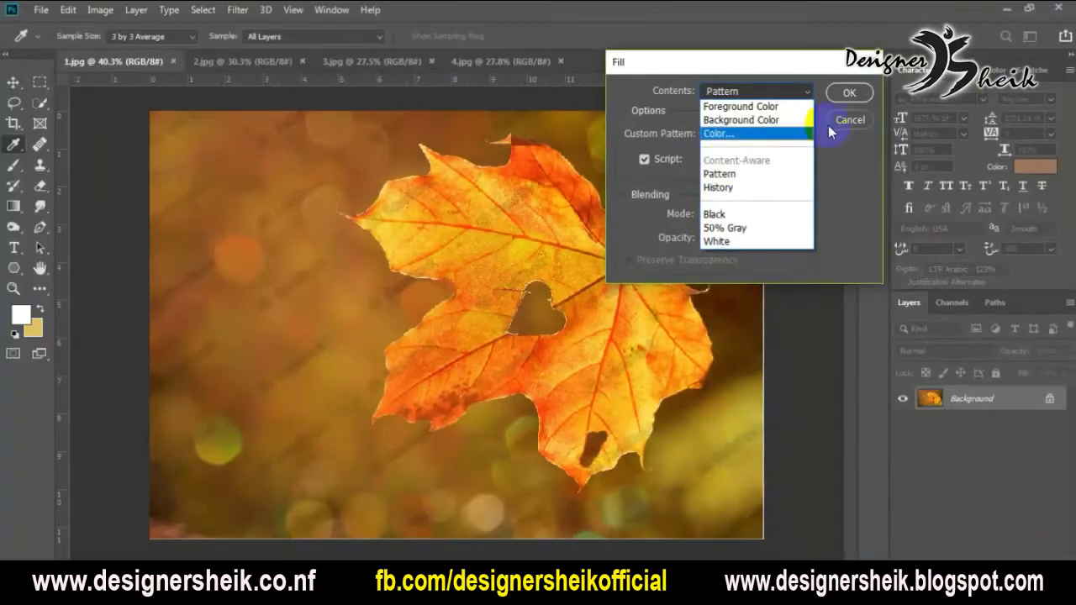
{"action": "left_click", "coordinate": [838, 124]}
{"action": "left_click", "coordinate": [839, 119]}
{"action": "key", "text": "s"}
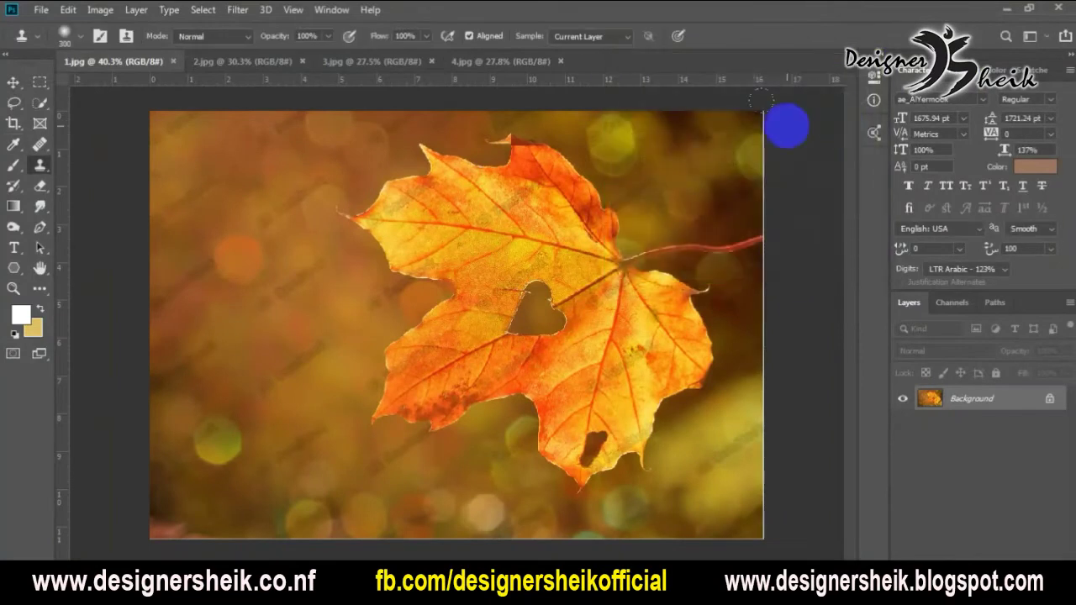
{"action": "left_click", "coordinate": [13, 82]}
{"action": "left_click", "coordinate": [66, 10]}
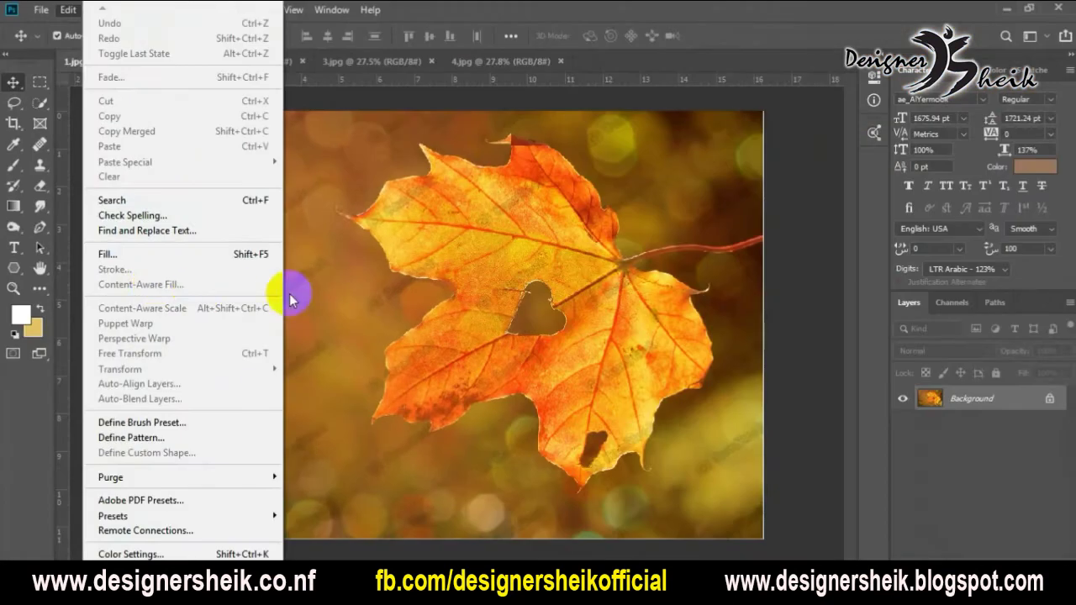
{"action": "left_click", "coordinate": [936, 334]}
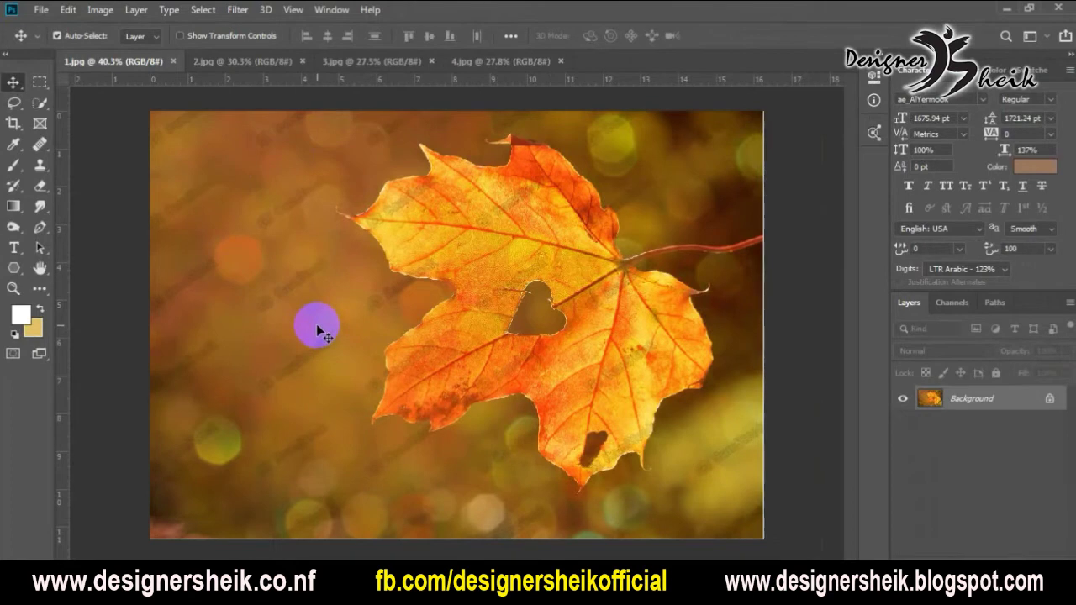
- Switch to 2.jpg and examine the camera icon and CamStock text of its watermark up close
{"action": "left_click", "coordinate": [228, 63]}
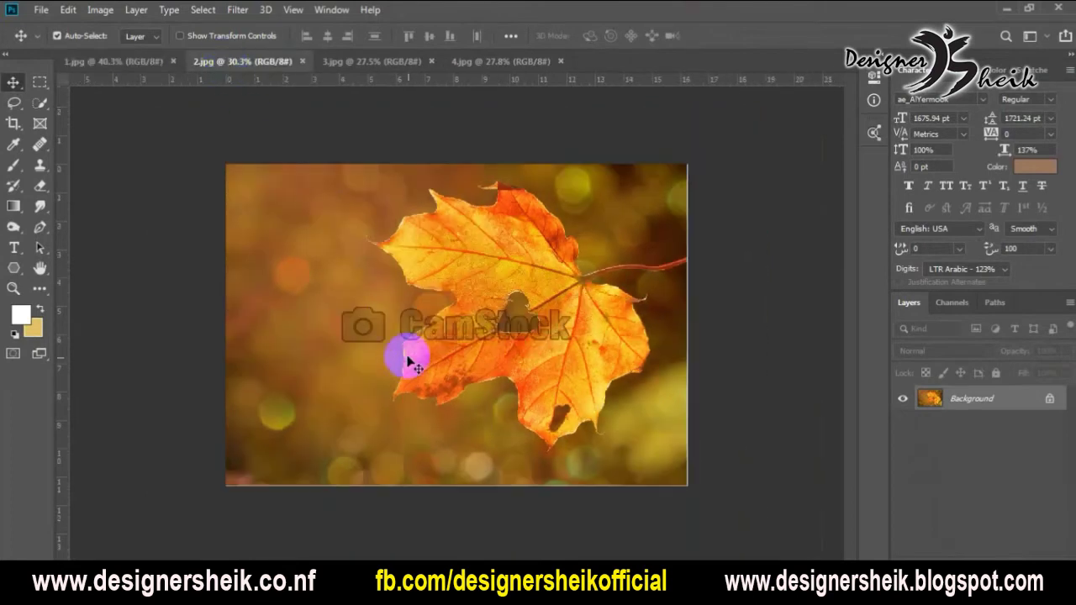
{"action": "scroll", "coordinate": [408, 370], "scroll_direction": "up", "scroll_amount": 3}
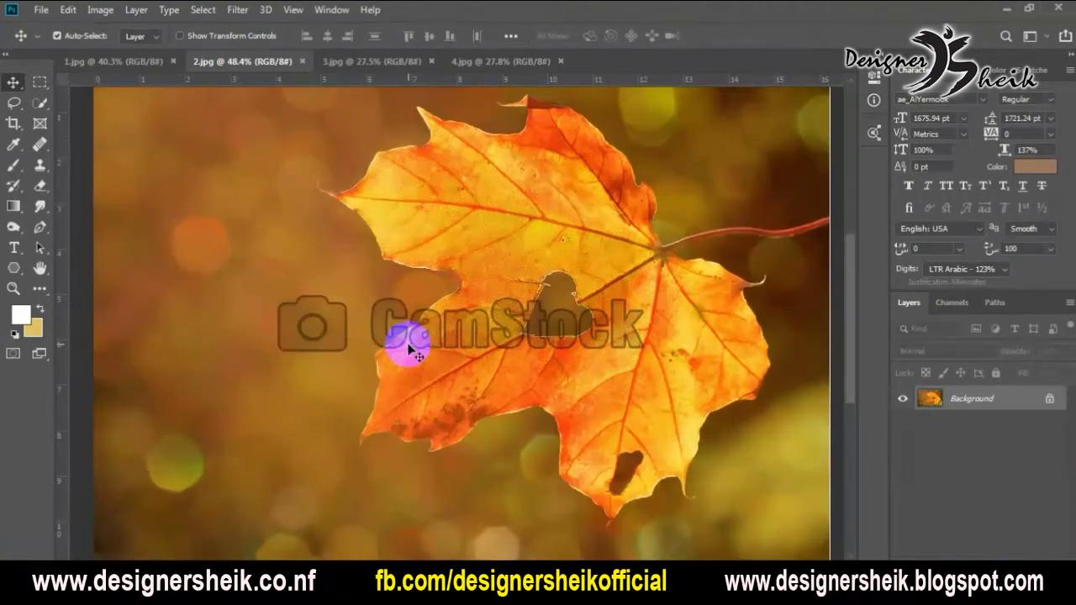
{"action": "scroll", "coordinate": [348, 315], "scroll_direction": "up", "scroll_amount": 2}
{"action": "scroll", "coordinate": [349, 315], "scroll_direction": "up", "scroll_amount": 1}
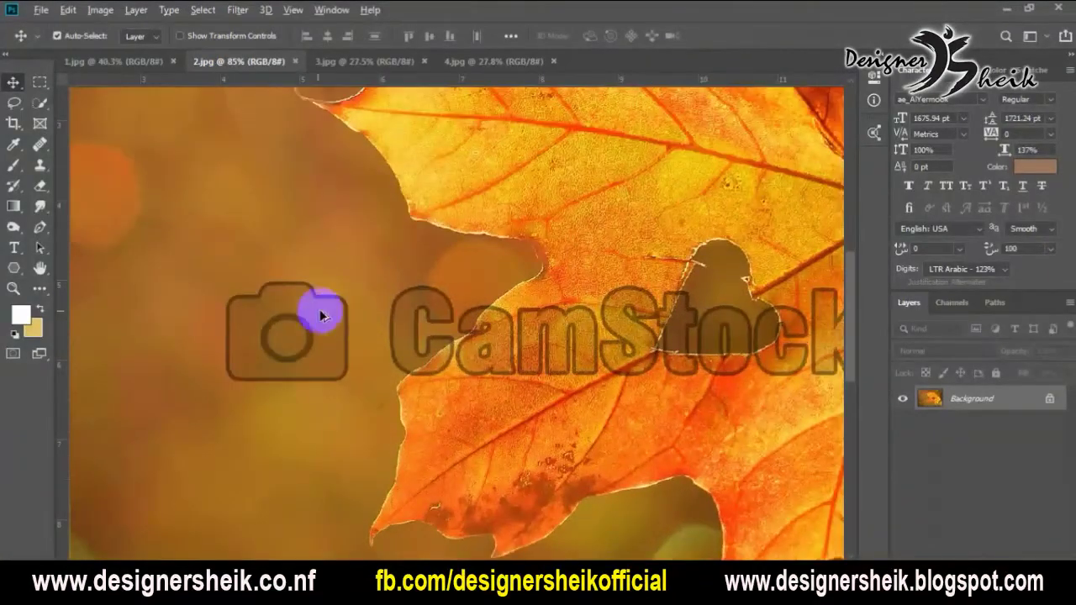
{"action": "scroll", "coordinate": [344, 313], "scroll_direction": "down", "scroll_amount": 2}
{"action": "scroll", "coordinate": [333, 313], "scroll_direction": "up", "scroll_amount": 1}
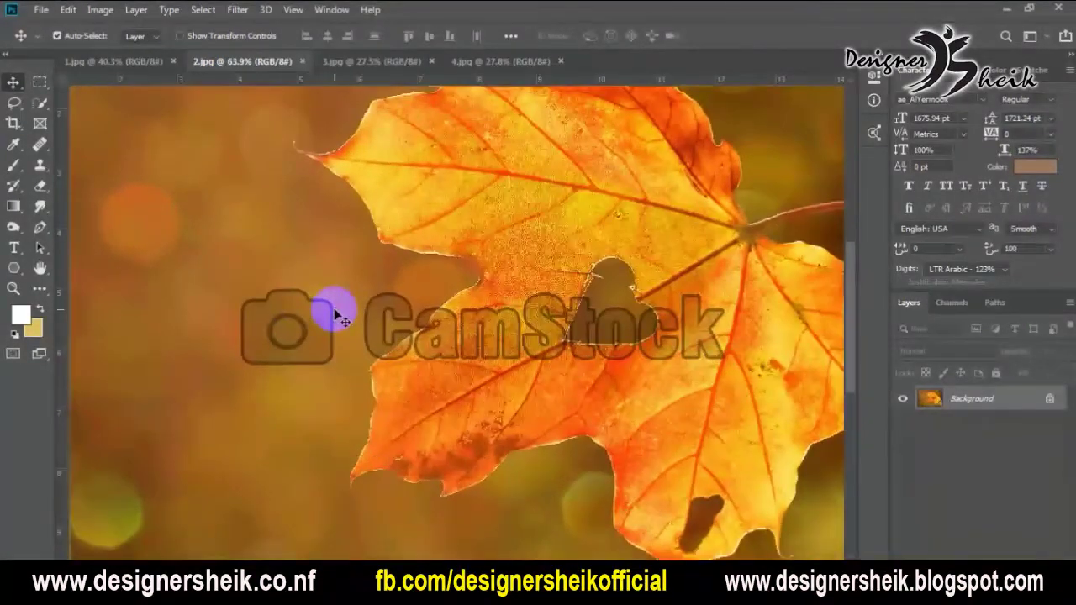
{"action": "scroll", "coordinate": [335, 315], "scroll_direction": "down", "scroll_amount": 2}
{"action": "scroll", "coordinate": [311, 252], "scroll_direction": "up", "scroll_amount": 1}
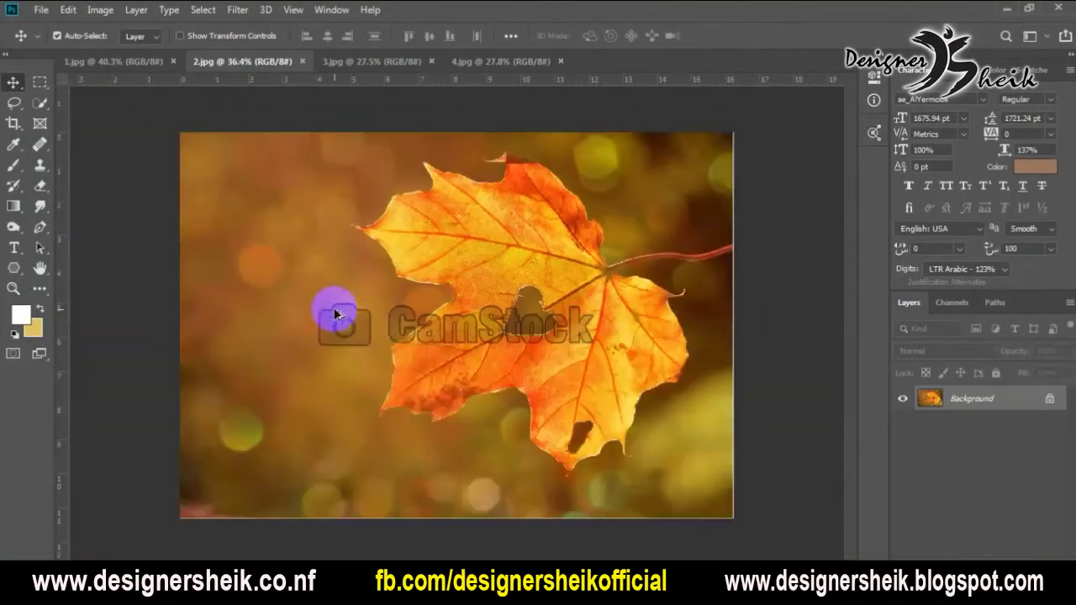
{"action": "scroll", "coordinate": [378, 339], "scroll_direction": "up", "scroll_amount": 1}
{"action": "scroll", "coordinate": [305, 329], "scroll_direction": "up", "scroll_amount": 2}
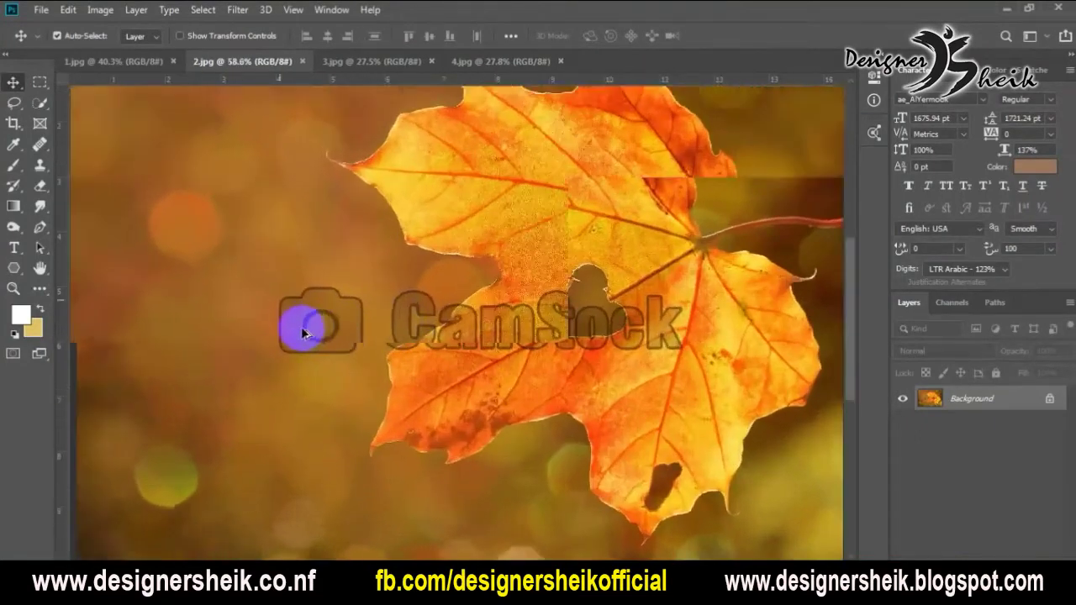
{"action": "scroll", "coordinate": [412, 332], "scroll_direction": "up", "scroll_amount": 1}
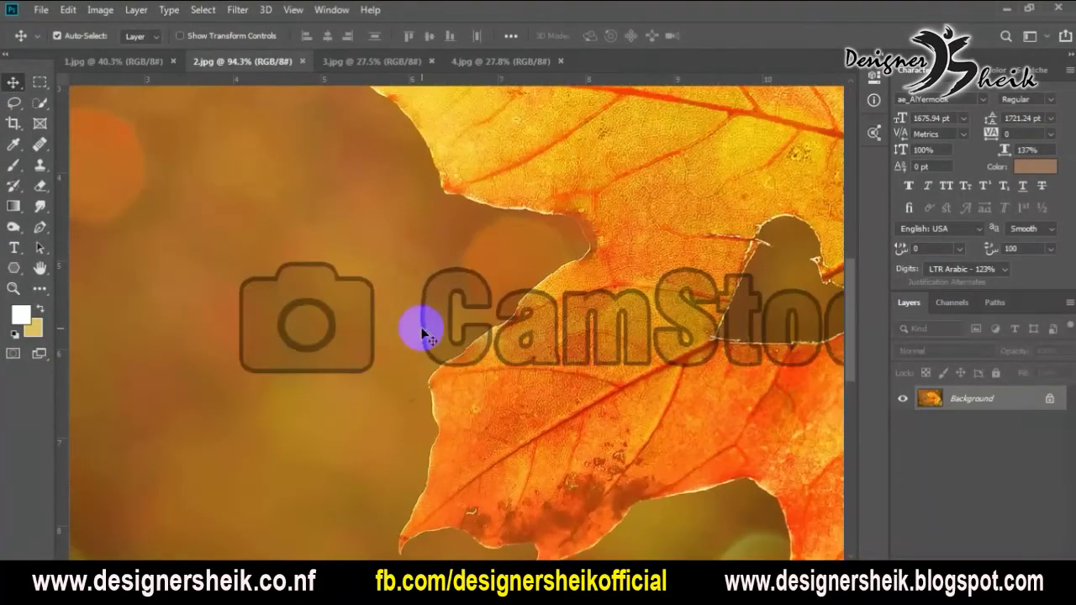
- Duplicate the locked Background layer of 2.jpg and hide the original
{"action": "left_click", "coordinate": [1049, 399]}
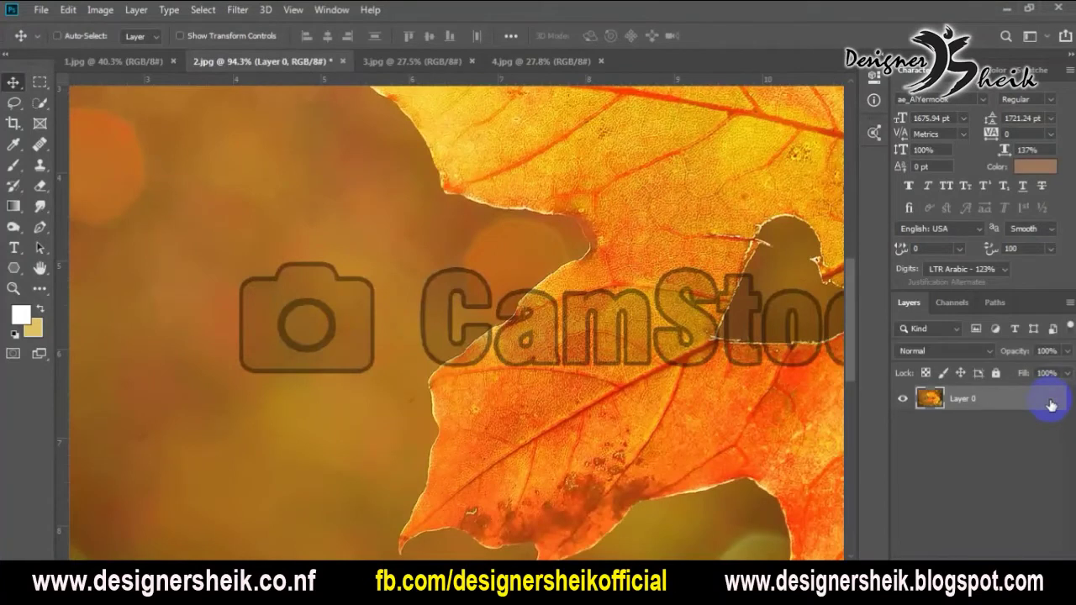
{"action": "key", "text": "ctrl+z"}
{"action": "key", "text": "ctrl+j"}
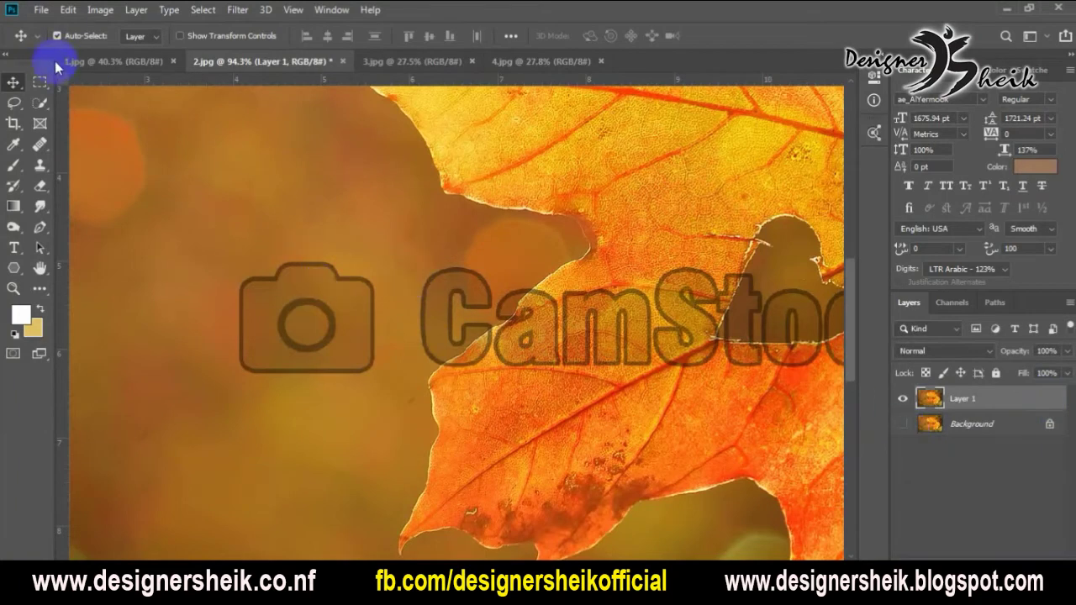
- Select the watermark's camera icon with the Magic Wand at tolerance 15 and fill it with Content-Aware at 100% opacity
{"action": "left_click", "coordinate": [38, 103]}
{"action": "left_click", "coordinate": [317, 294]}
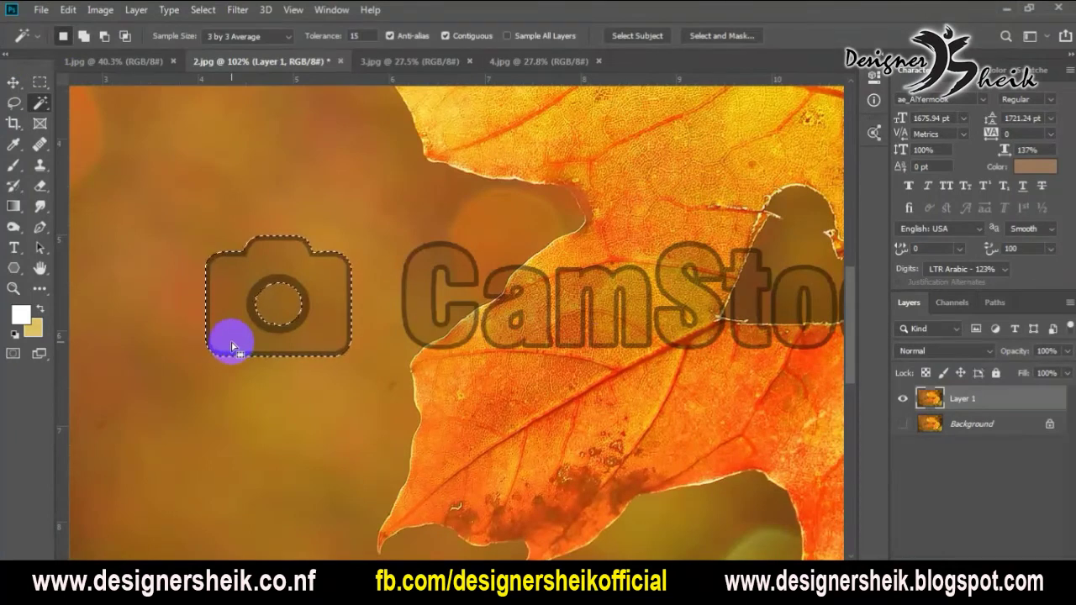
{"action": "left_click", "coordinate": [71, 12]}
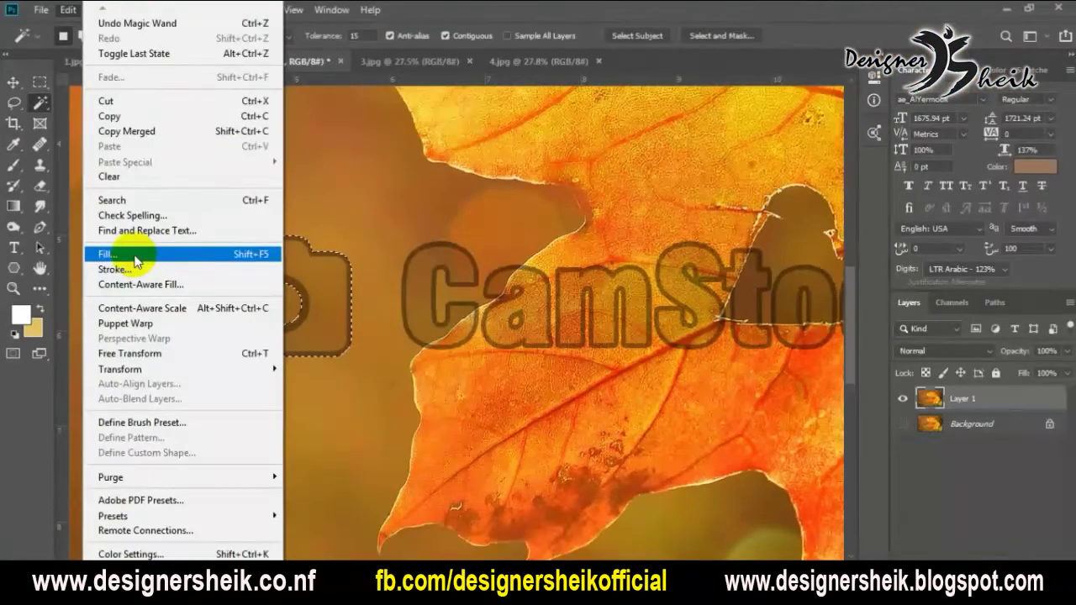
{"action": "left_click", "coordinate": [409, 295]}
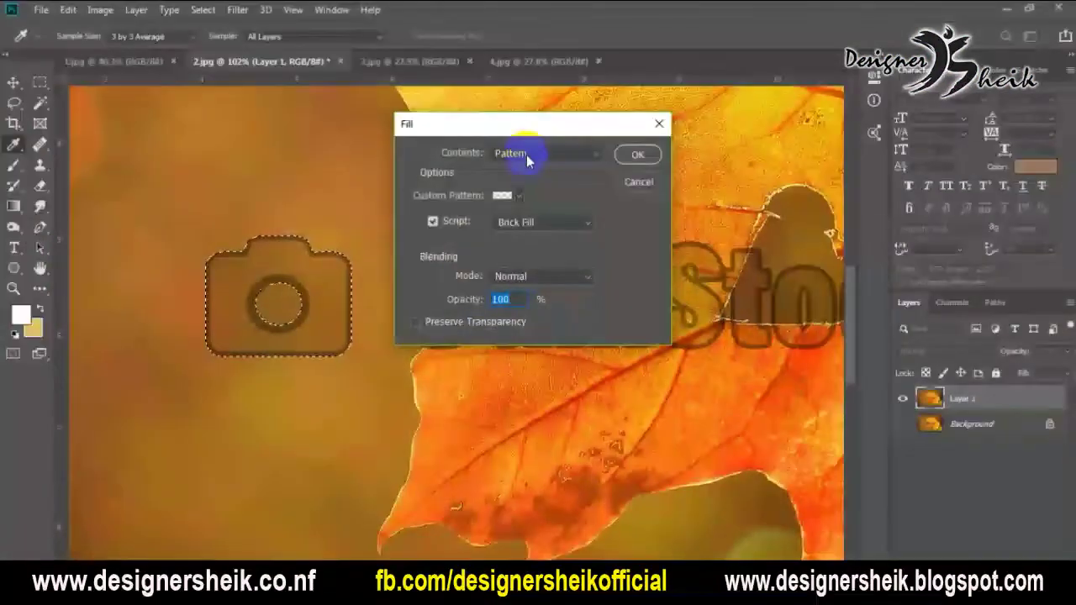
{"action": "left_click", "coordinate": [530, 154]}
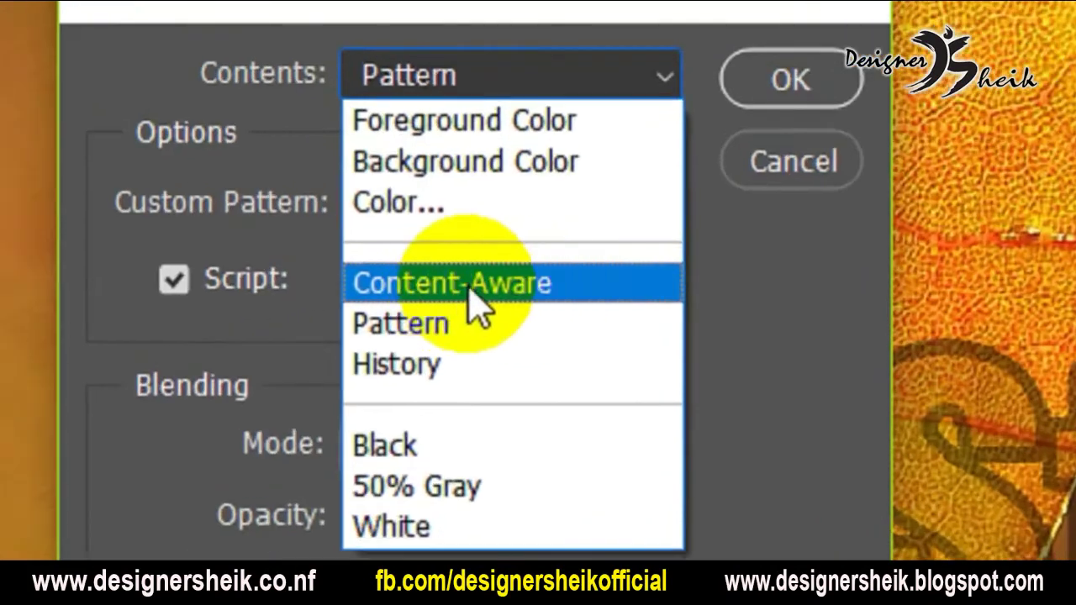
{"action": "left_click", "coordinate": [561, 223]}
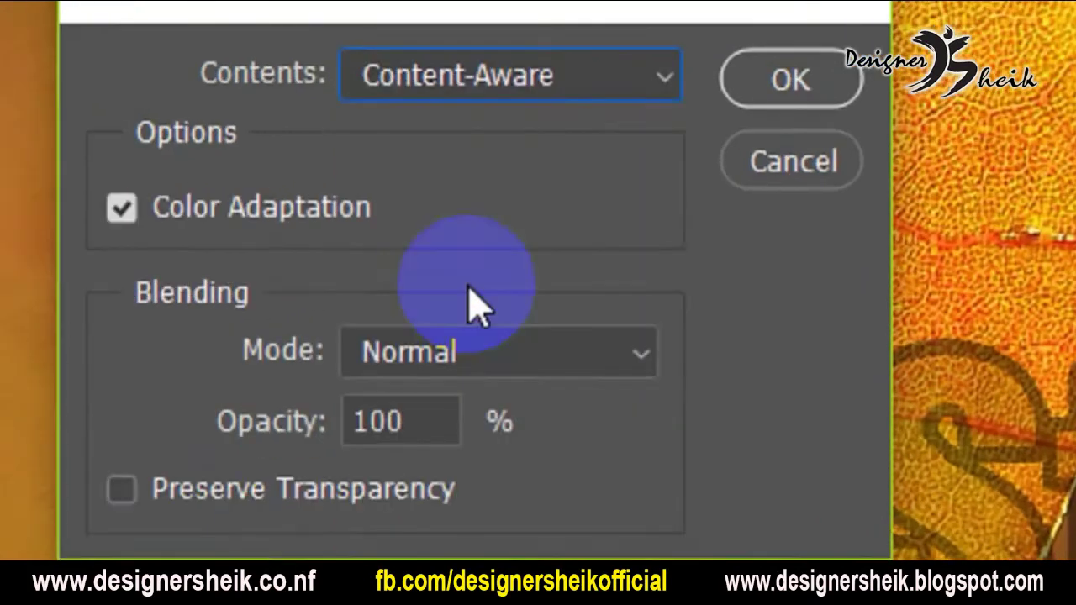
{"action": "left_click", "coordinate": [637, 156]}
{"action": "left_click", "coordinate": [792, 153]}
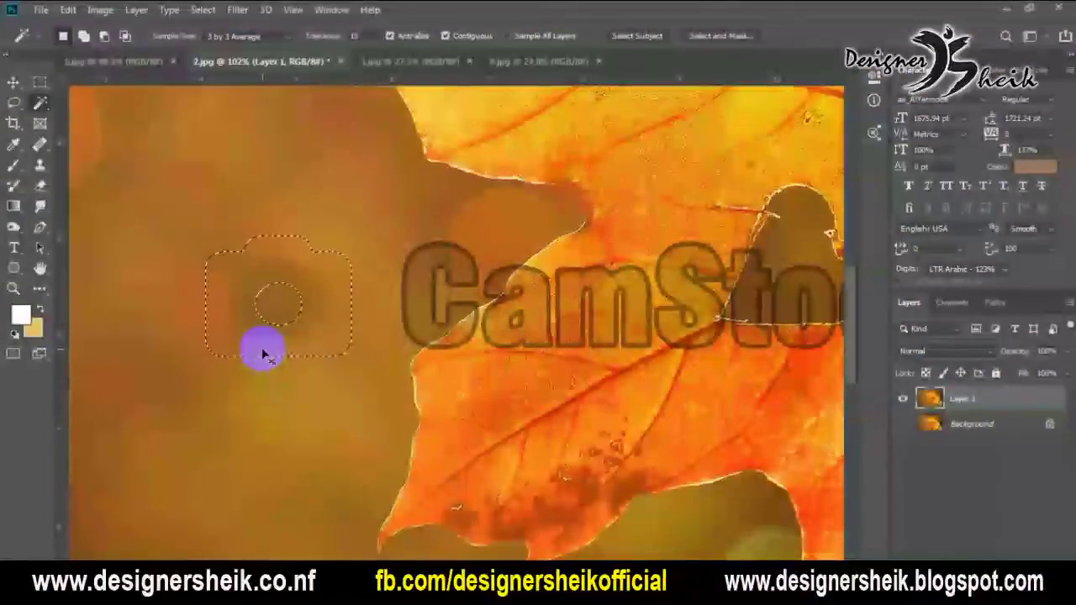
- Deselect the filled camera icon area on Layer 1 of 2.jpg
{"action": "key", "text": "ctrl+d"}
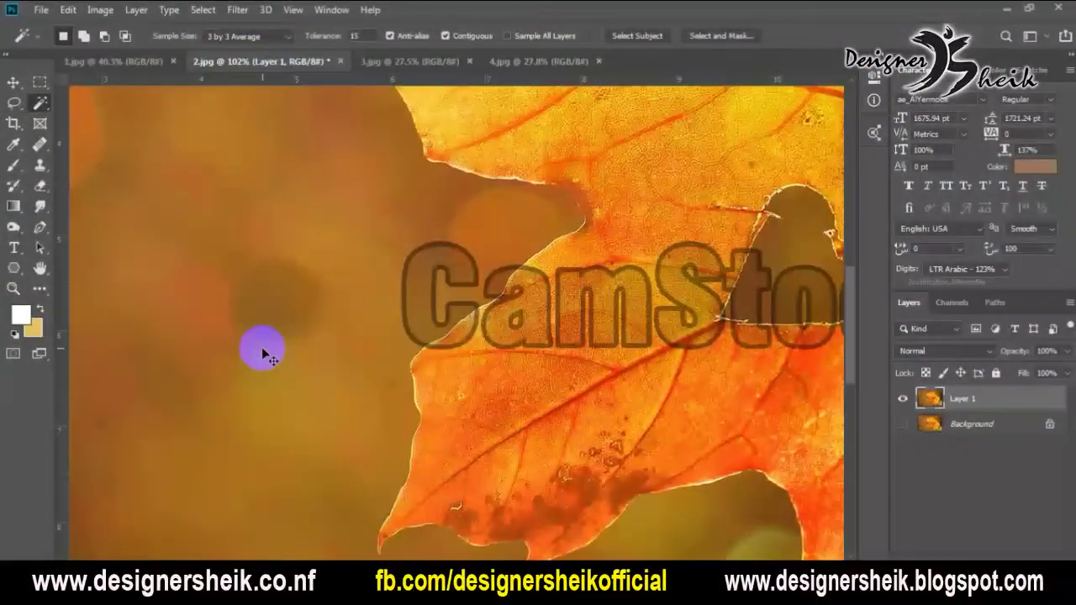
{"action": "scroll", "coordinate": [315, 340], "scroll_direction": "down", "scroll_amount": 3}
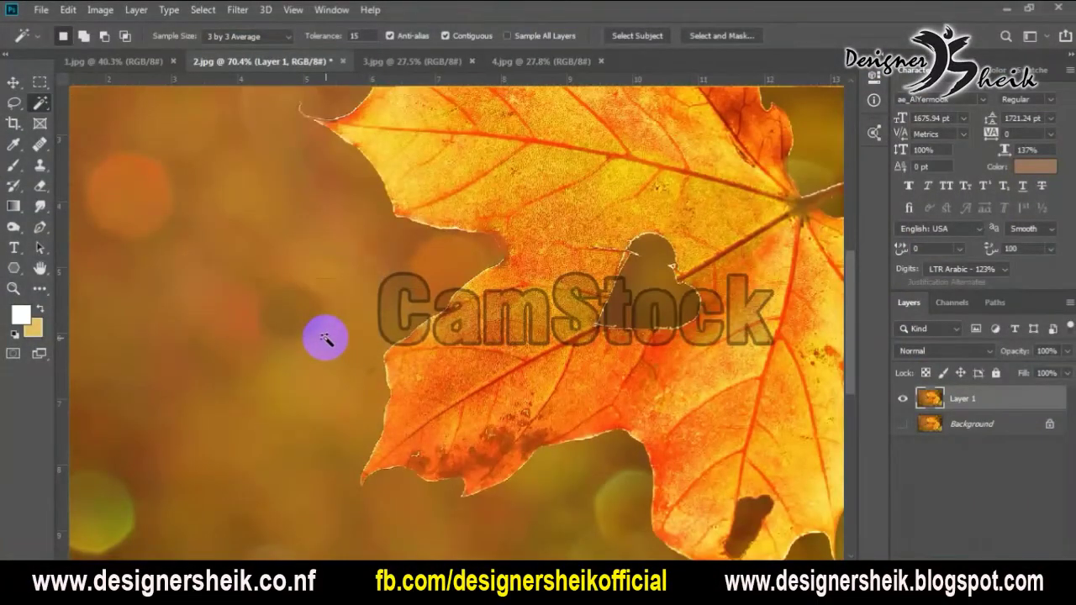
{"action": "scroll", "coordinate": [322, 351], "scroll_direction": "down", "scroll_amount": 1}
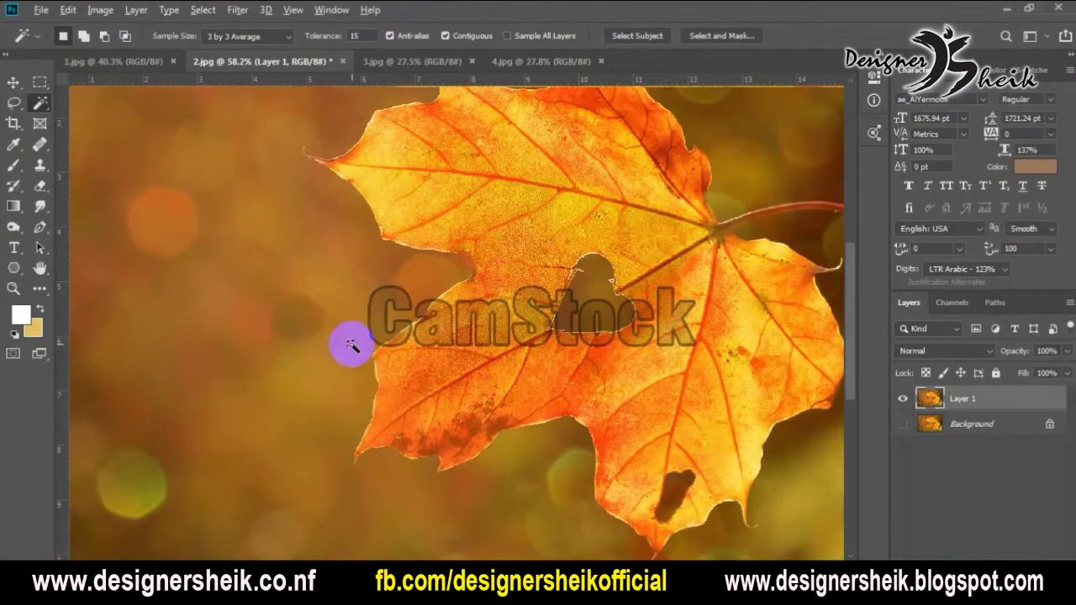
- Select the watermark's letter C, including its dark outline, with the Magic Wand at tolerance 15
{"action": "scroll", "coordinate": [351, 351], "scroll_direction": "up", "scroll_amount": 3}
{"action": "left_click", "coordinate": [396, 260]}
{"action": "key", "text": "ctrl+d"}
{"action": "scroll", "coordinate": [424, 267], "scroll_direction": "up", "scroll_amount": 2}
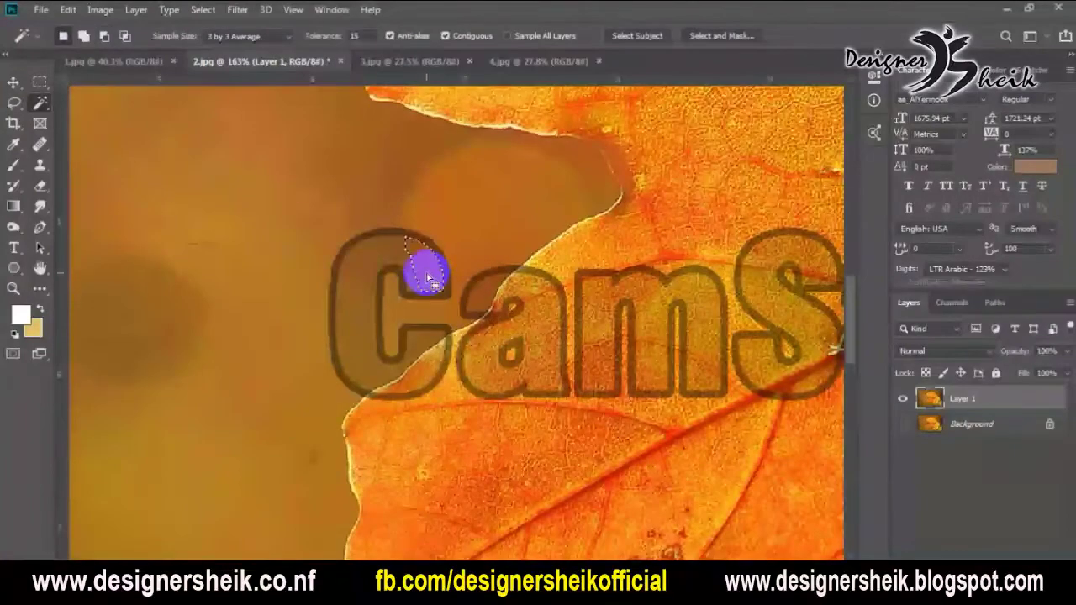
{"action": "key", "text": "shift"}
{"action": "left_click", "coordinate": [383, 255]}
{"action": "left_click", "coordinate": [365, 375]}
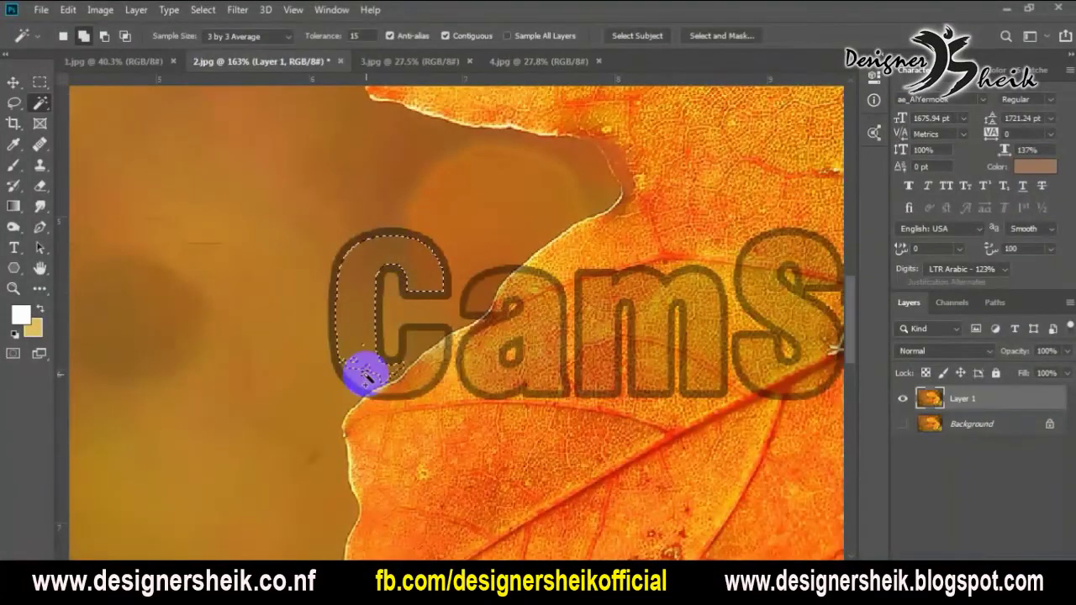
{"action": "left_click", "coordinate": [427, 375]}
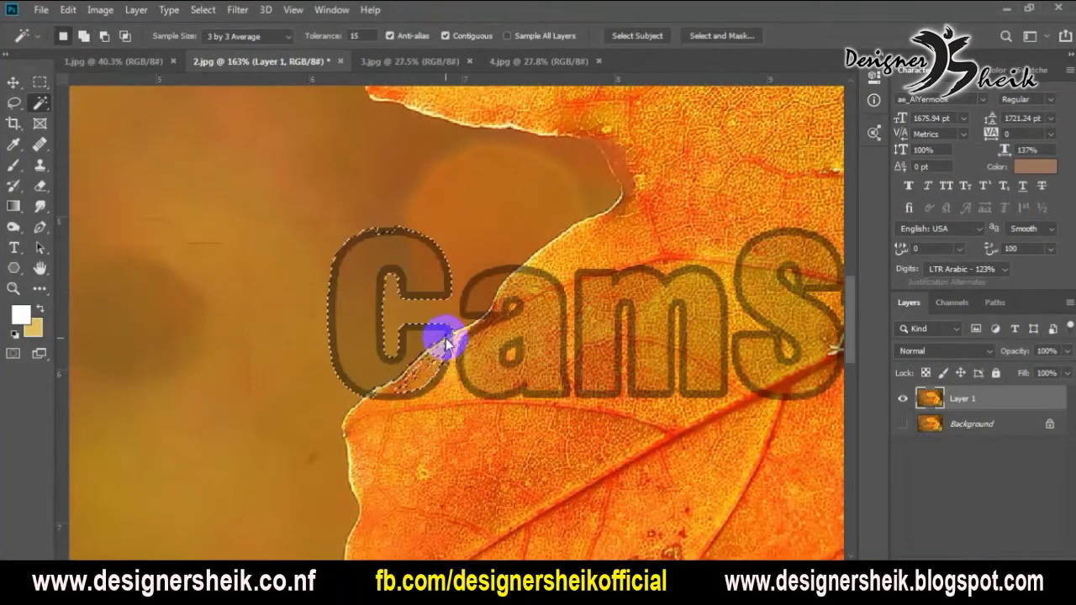
{"action": "left_click", "coordinate": [395, 387]}
{"action": "left_click", "coordinate": [388, 393]}
{"action": "left_click", "coordinate": [411, 393]}
{"action": "left_click", "coordinate": [412, 270]}
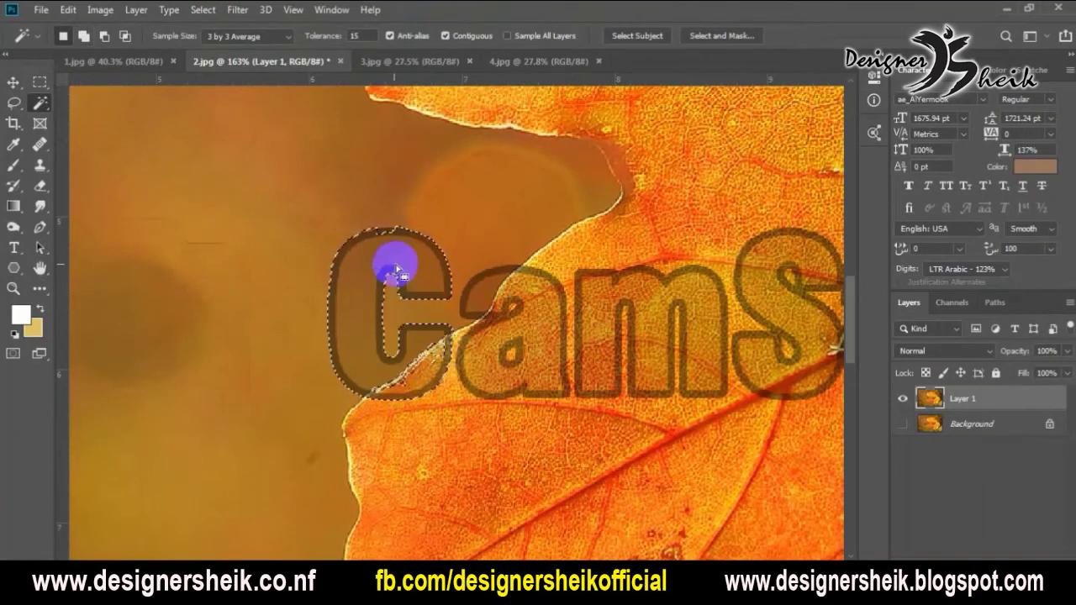
- Fill the selected letter C with Content-Aware and deselect it
{"action": "left_click", "coordinate": [67, 9]}
{"action": "left_click", "coordinate": [123, 256]}
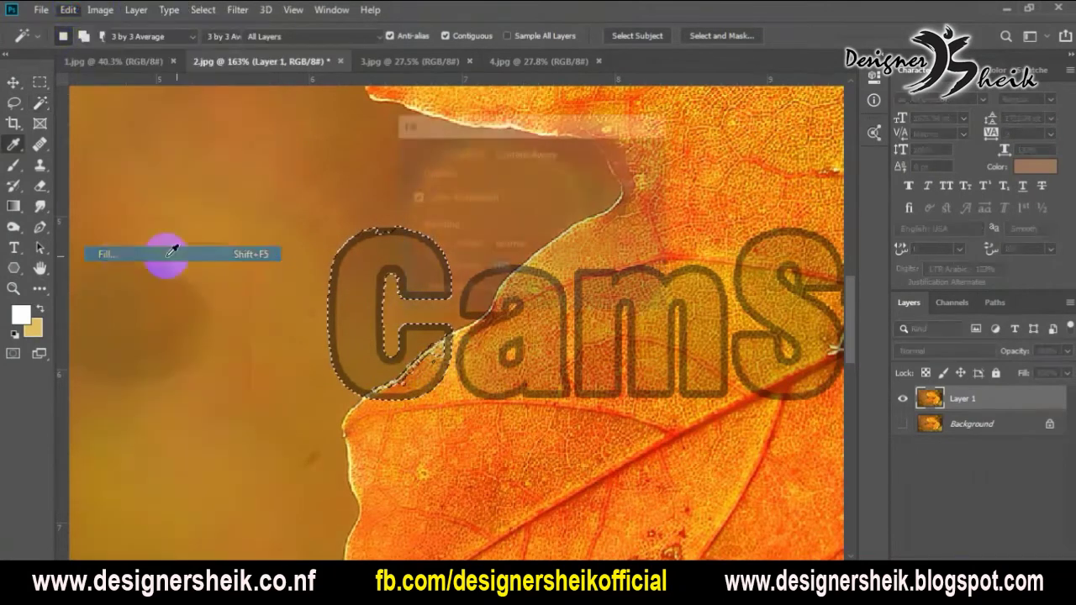
{"action": "left_click", "coordinate": [633, 153]}
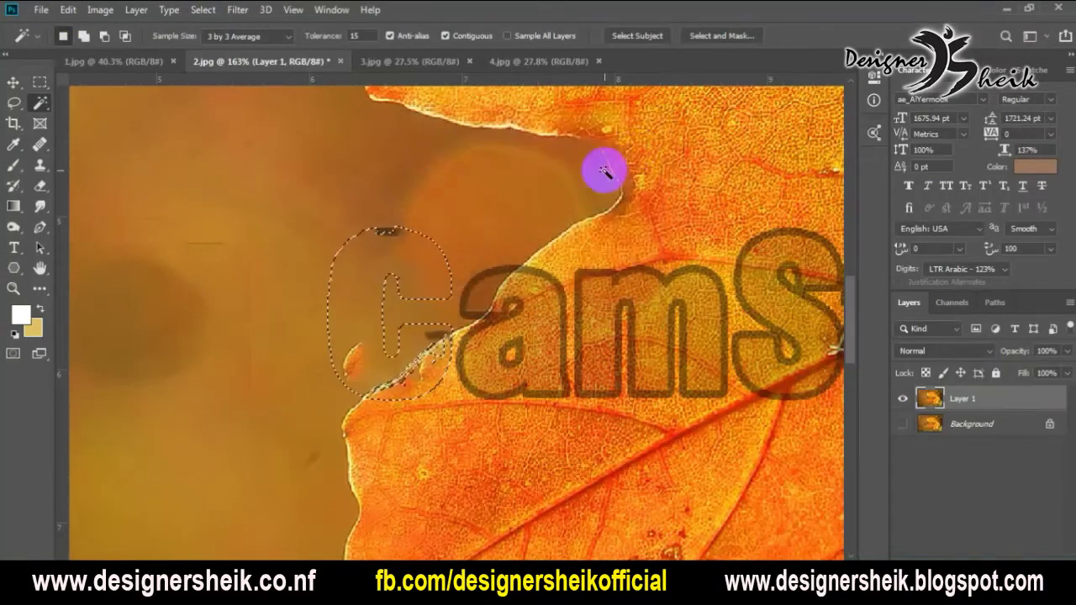
{"action": "key", "text": "ctrl+d"}
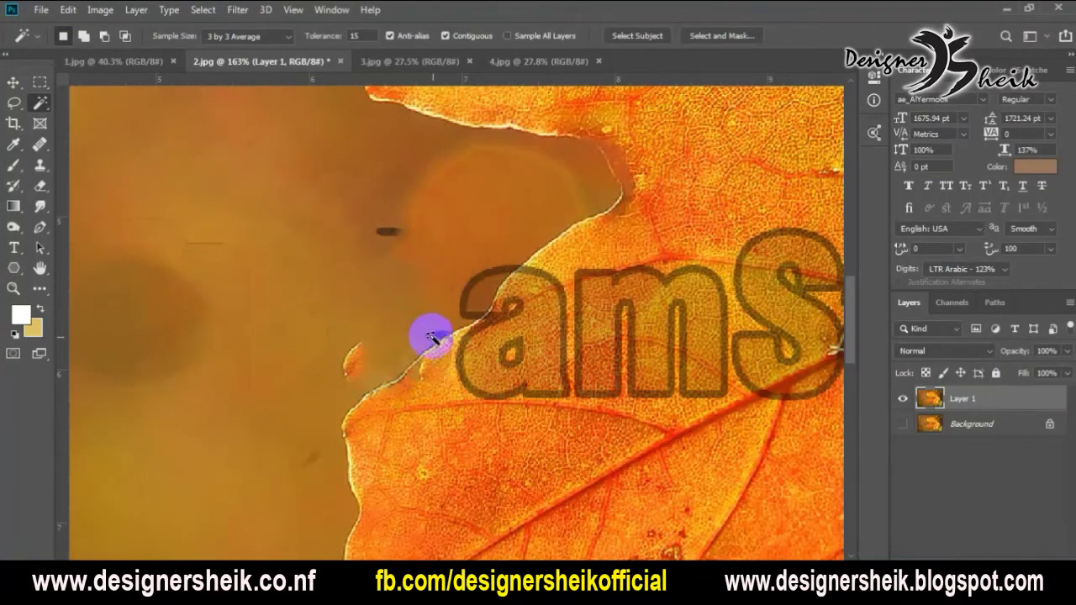
- Select the dark outline remnants of the letter C with the Magic Wand and fill them with Content-Aware
{"action": "left_click", "coordinate": [389, 230], "text": "shift"}
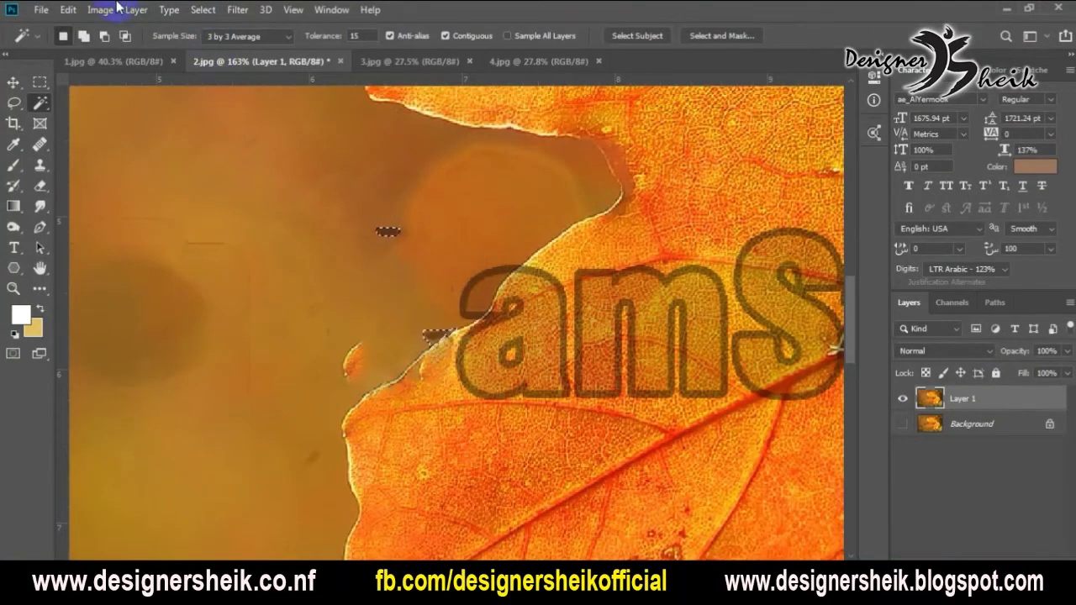
{"action": "left_click", "coordinate": [68, 10]}
{"action": "left_click", "coordinate": [106, 250]}
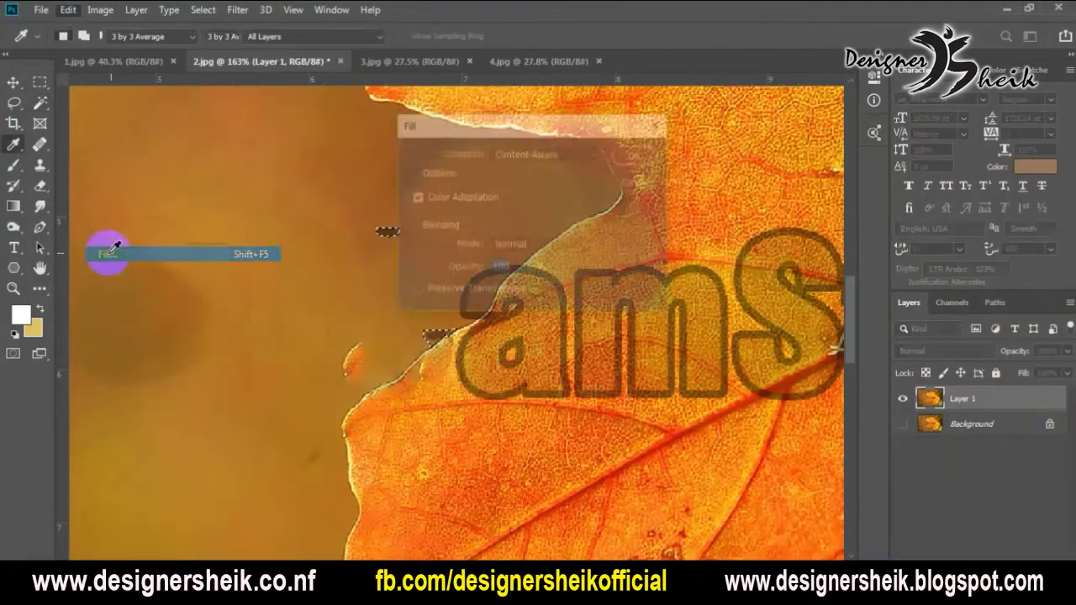
{"action": "left_click", "coordinate": [625, 161]}
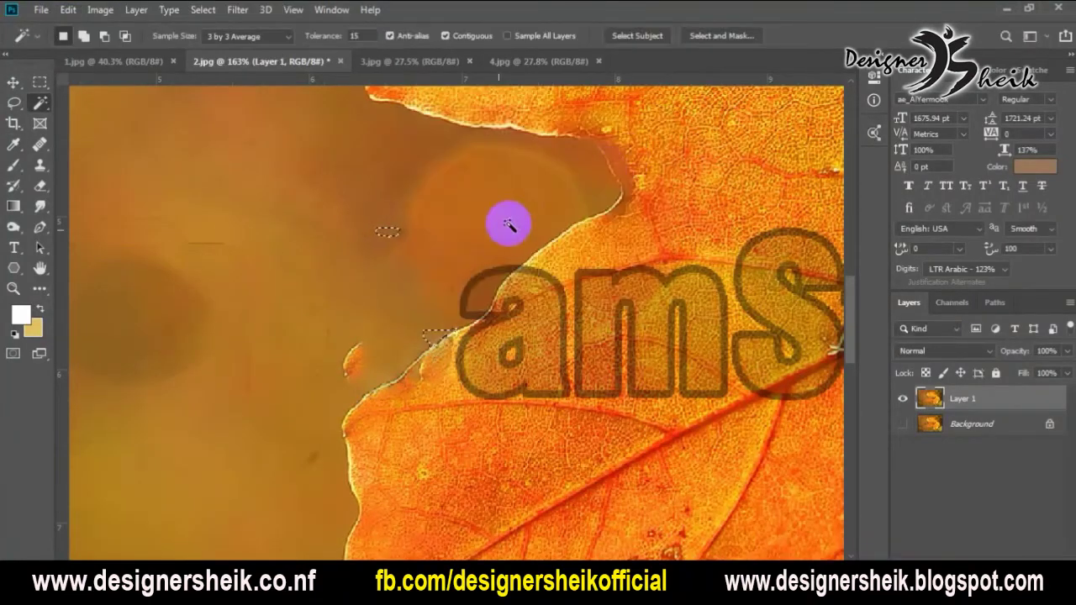
- Undo the Content-Aware fills of the letter C and the camera icon
{"action": "key", "text": "ctrl+0"}
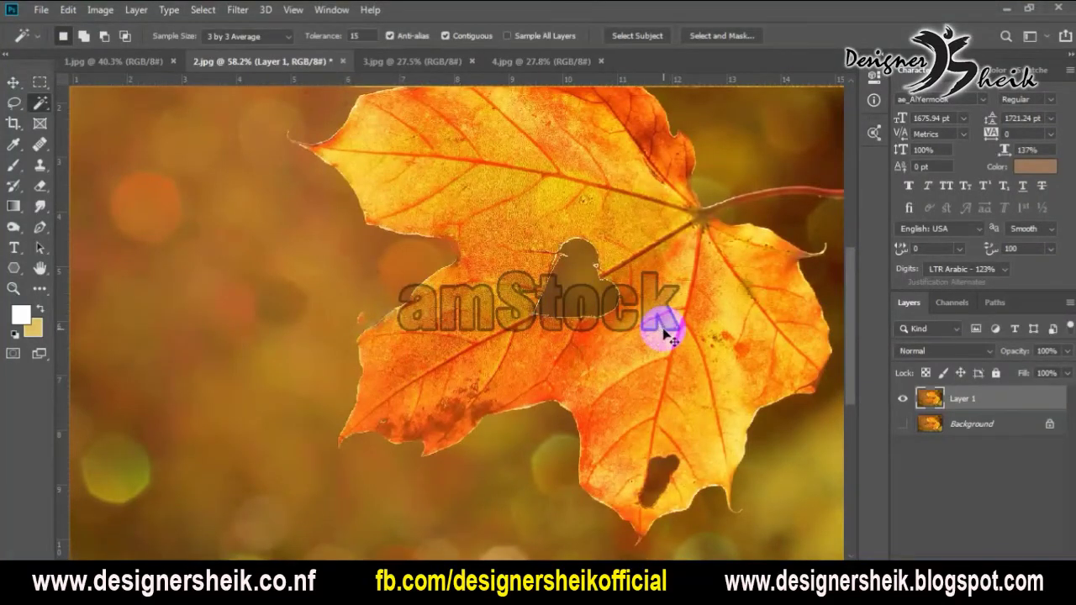
{"action": "key", "text": "ctrl+z"}
{"action": "key", "text": "ctrl+z"}
{"action": "key", "text": "ctrl+z"}
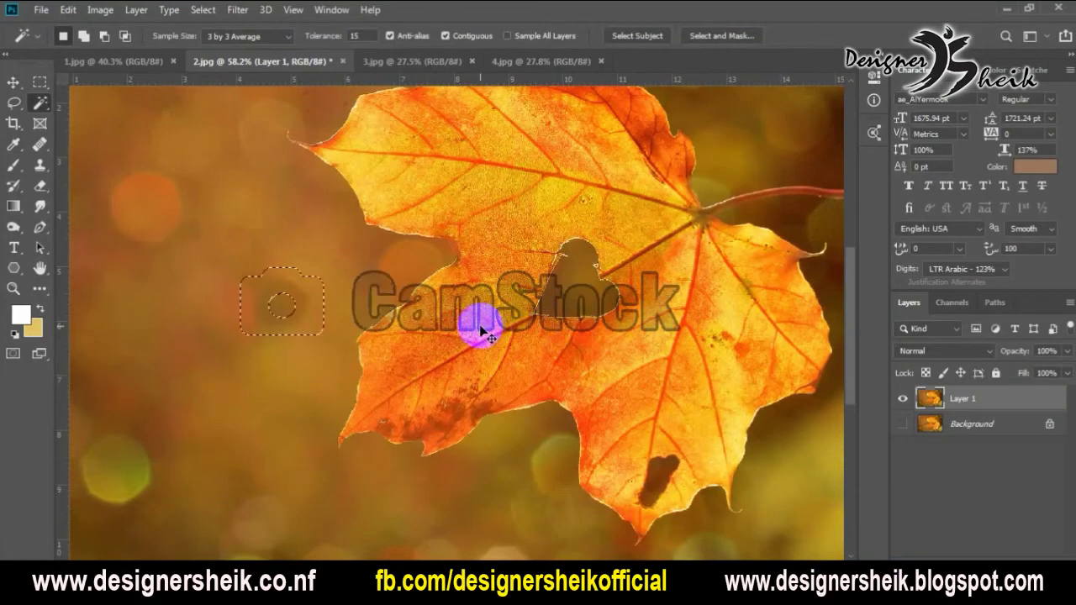
{"action": "key", "text": "ctrl+z"}
{"action": "key", "text": "ctrl+z"}
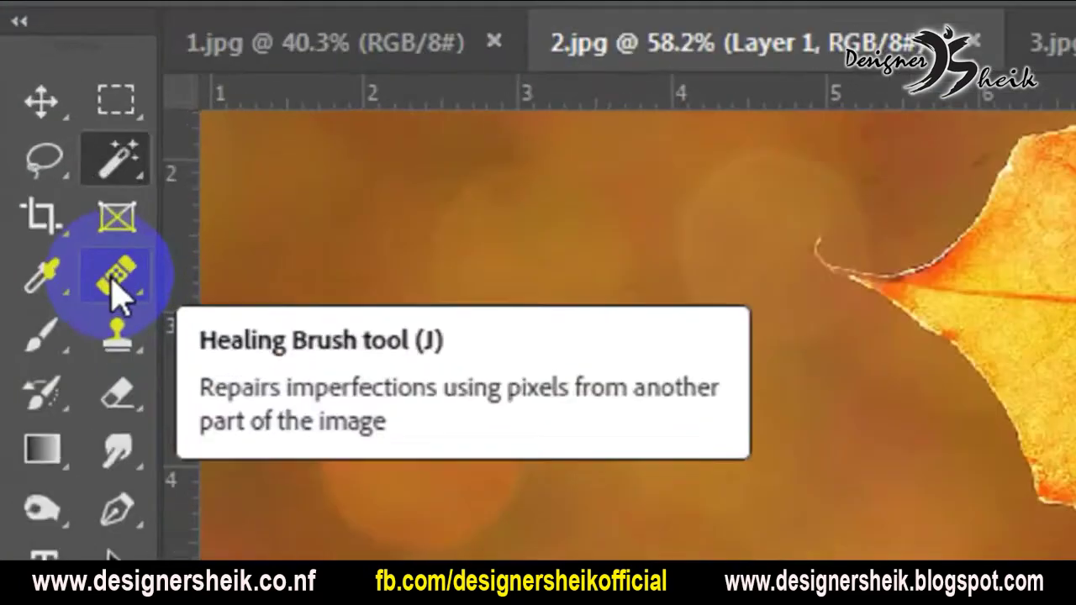
- Paint over the watermark's camera icon with the Content-Aware Spot Healing Brush, enlarging the brush to 175
{"action": "right_click", "coordinate": [39, 148]}
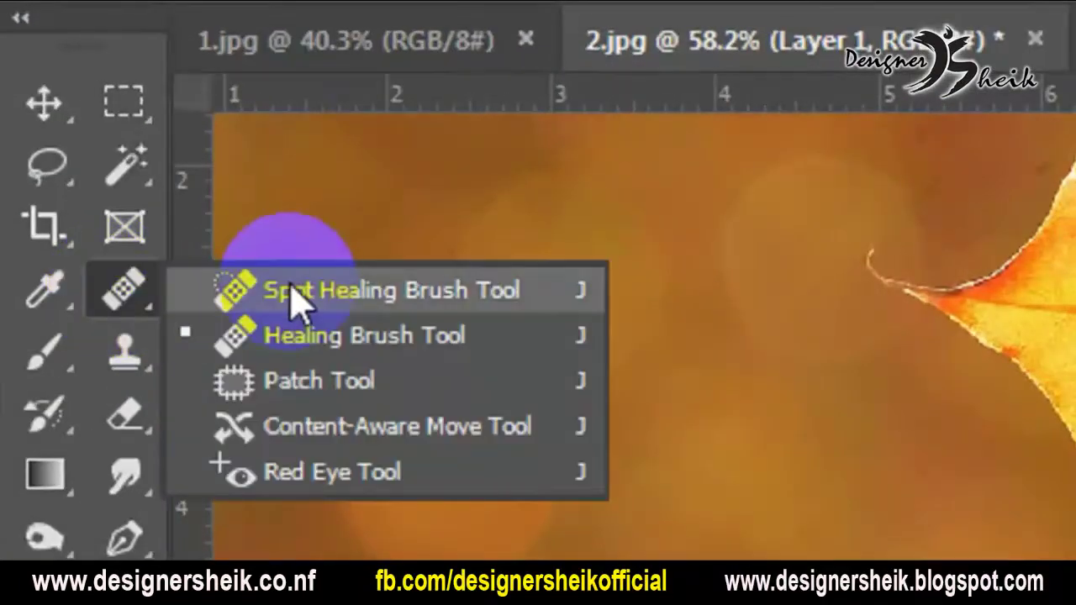
{"action": "left_click", "coordinate": [343, 288]}
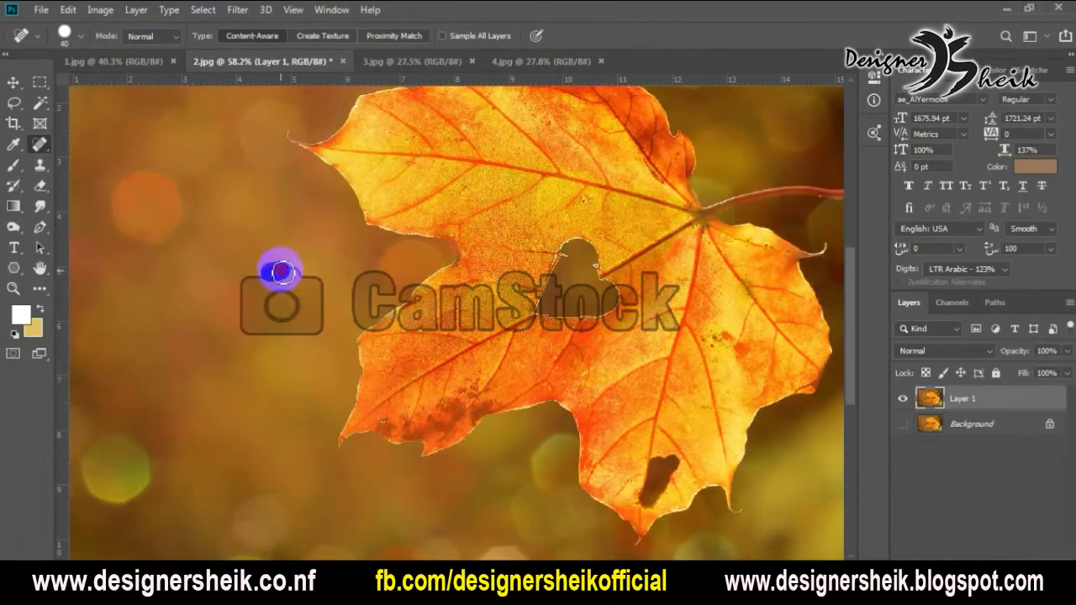
{"action": "mouse_move", "coordinate": [308, 278]}
{"action": "left_mouse_down"}
{"action": "mouse_move", "coordinate": [322, 329]}
{"action": "mouse_move", "coordinate": [243, 328]}
{"action": "left_mouse_up"}
{"action": "mouse_move", "coordinate": [240, 284]}
{"action": "left_mouse_down"}
{"action": "mouse_move", "coordinate": [277, 284]}
{"action": "mouse_move", "coordinate": [246, 297]}
{"action": "mouse_move", "coordinate": [246, 330]}
{"action": "left_mouse_up"}
{"action": "mouse_move", "coordinate": [266, 292]}
{"action": "left_mouse_down"}
{"action": "mouse_move", "coordinate": [289, 308]}
{"action": "mouse_move", "coordinate": [270, 302]}
{"action": "mouse_move", "coordinate": [279, 325]}
{"action": "mouse_move", "coordinate": [297, 309]}
{"action": "mouse_move", "coordinate": [275, 292]}
{"action": "left_mouse_up"}
{"action": "mouse_move", "coordinate": [261, 291]}
{"action": "left_mouse_down"}
{"action": "mouse_move", "coordinate": [302, 314]}
{"action": "mouse_move", "coordinate": [260, 295]}
{"action": "mouse_move", "coordinate": [283, 277]}
{"action": "mouse_move", "coordinate": [259, 298]}
{"action": "left_mouse_up"}
{"action": "key", "text": "bracketright"}
{"action": "key", "text": "bracketright"}
{"action": "key", "text": "bracketright"}
{"action": "key", "text": "bracketright"}
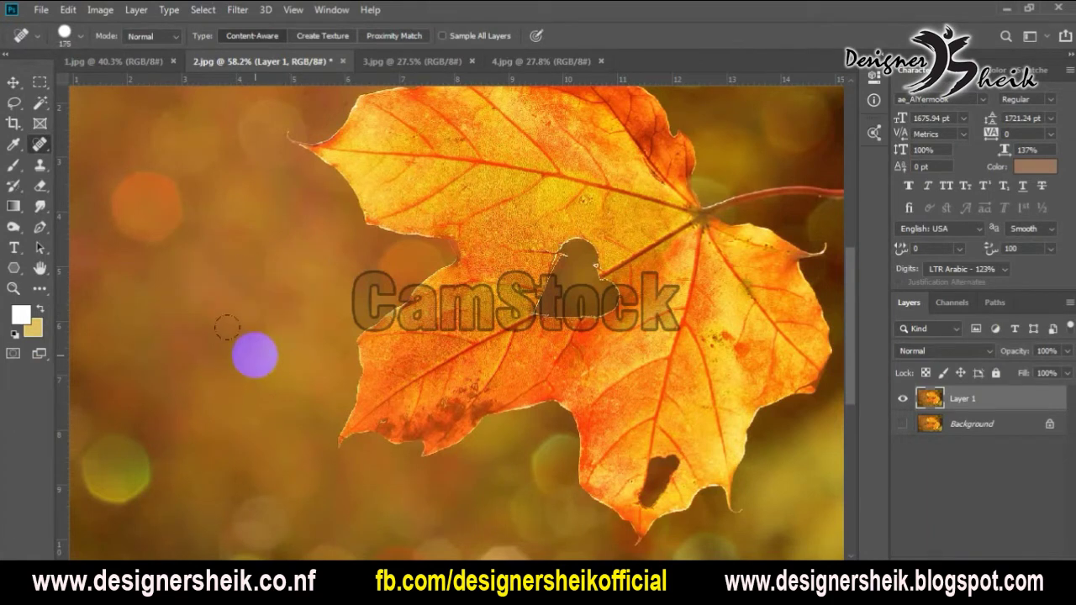
- Paint over the letter C beside the leaf edge with the Spot Healing Brush at size 100
{"action": "key", "text": "bracketleft"}
{"action": "key", "text": "bracketleft"}
{"action": "left_click", "coordinate": [369, 282]}
{"action": "left_click", "coordinate": [353, 302]}
{"action": "mouse_move", "coordinate": [353, 296]}
{"action": "left_mouse_down"}
{"action": "mouse_move", "coordinate": [375, 283]}
{"action": "mouse_move", "coordinate": [332, 324]}
{"action": "left_mouse_up"}
{"action": "left_click_drag", "start_coordinate": [390, 279], "coordinate": [327, 327]}
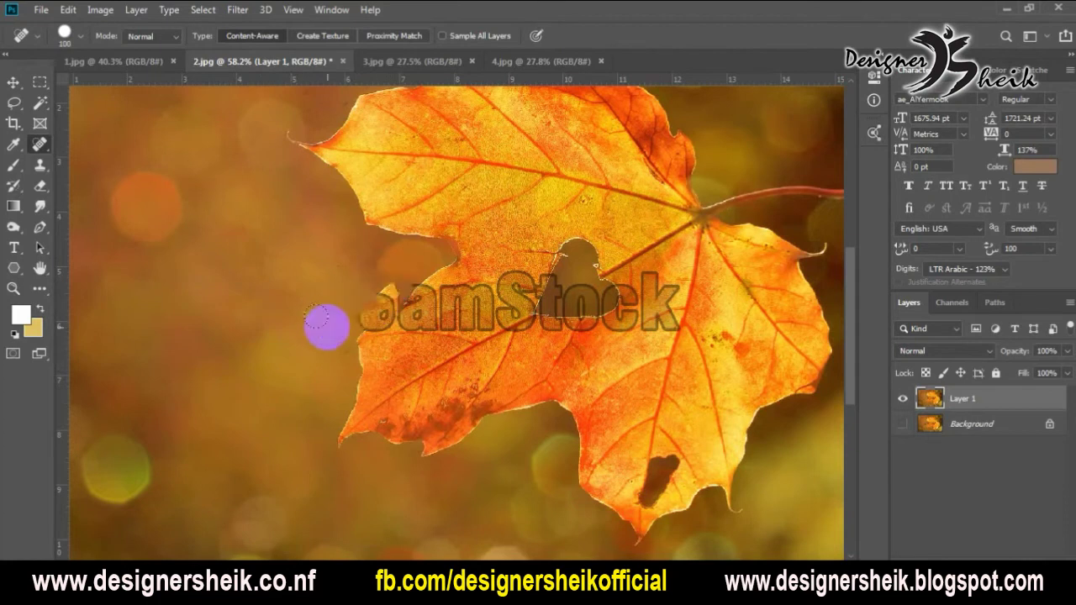
{"action": "mouse_move", "coordinate": [411, 315]}
{"action": "left_mouse_down"}
{"action": "mouse_move", "coordinate": [417, 308]}
{"action": "mouse_move", "coordinate": [386, 305]}
{"action": "left_mouse_up"}
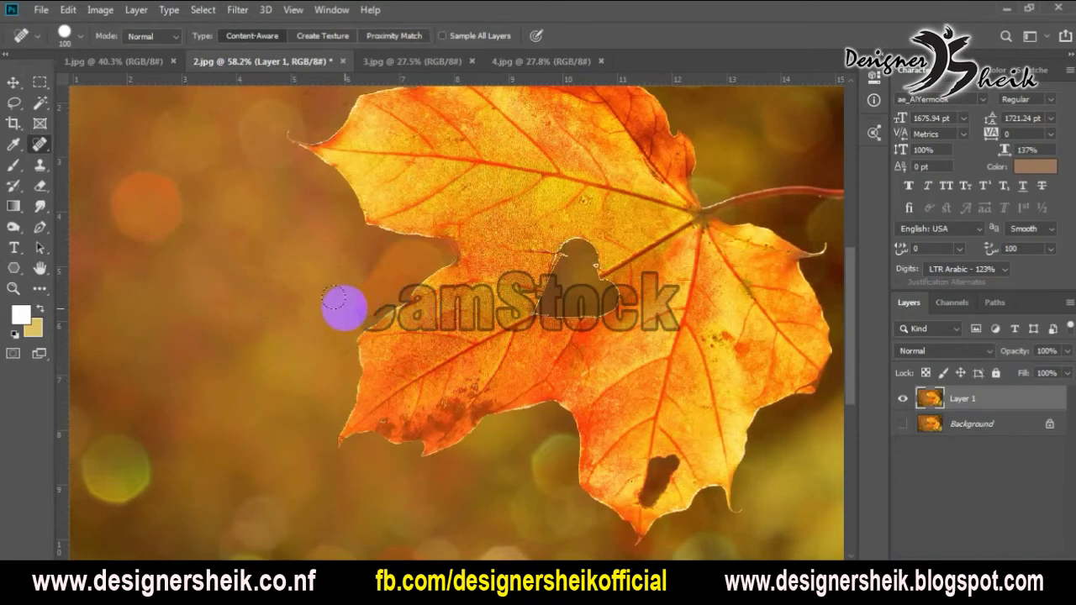
{"action": "mouse_move", "coordinate": [345, 308]}
{"action": "left_mouse_down"}
{"action": "mouse_move", "coordinate": [298, 318]}
{"action": "mouse_move", "coordinate": [314, 375]}
{"action": "left_mouse_up"}
{"action": "left_click", "coordinate": [329, 353]}
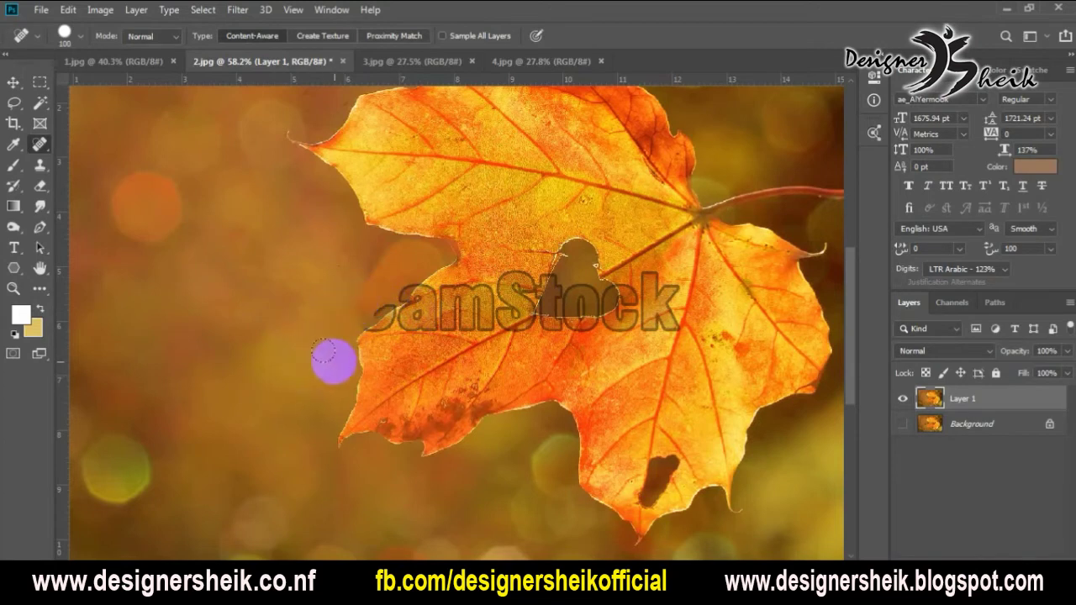
- Heal the leftover outlines of the letters C and a outside the leaf edge, reducing the Spot Healing Brush to size 10
{"action": "scroll", "coordinate": [334, 347], "scroll_direction": "down", "scroll_amount": 2}
{"action": "scroll", "coordinate": [439, 311], "scroll_direction": "up", "scroll_amount": 5}
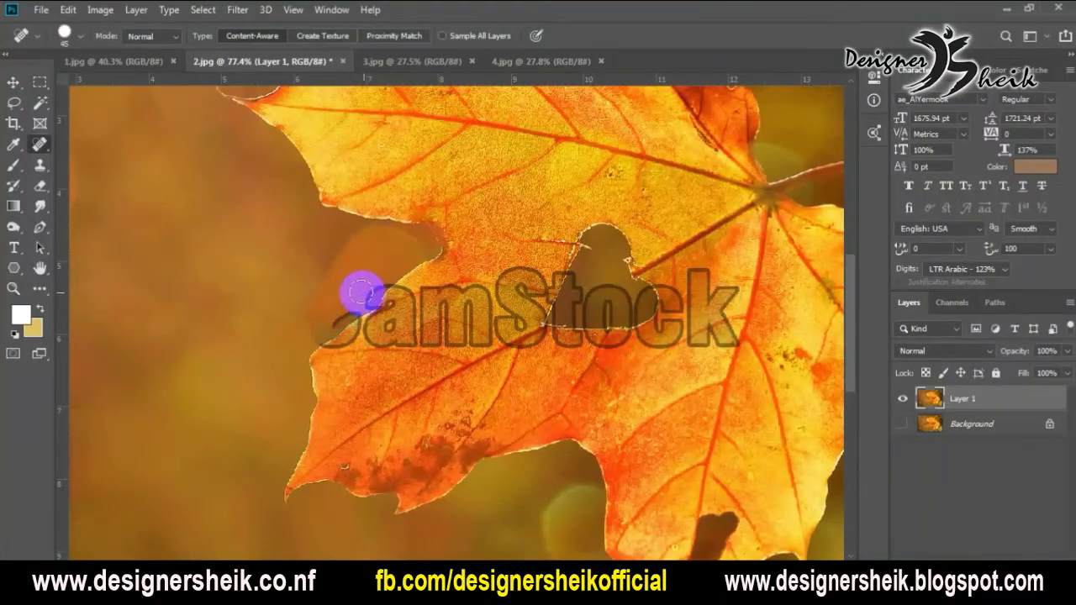
{"action": "left_click_drag", "start_coordinate": [374, 296], "coordinate": [316, 319]}
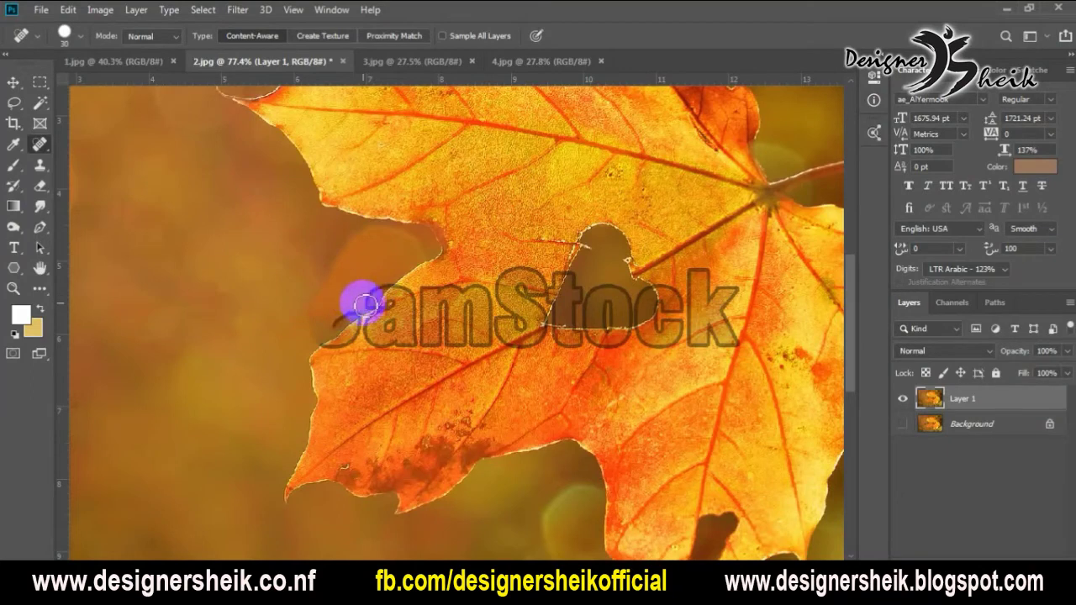
{"action": "scroll", "coordinate": [353, 317], "scroll_direction": "up", "scroll_amount": 6}
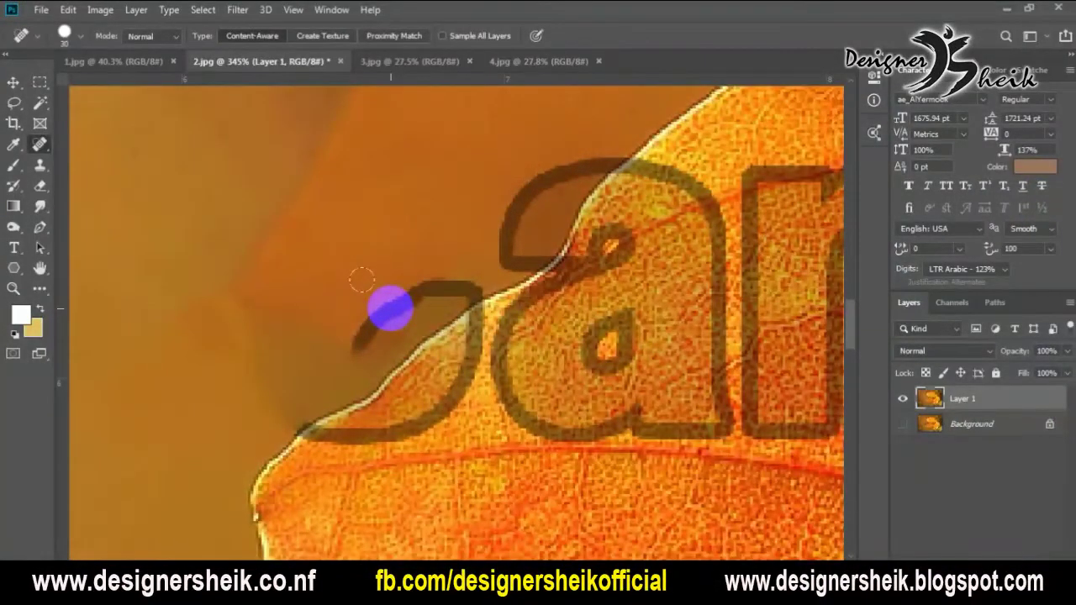
{"action": "key", "text": "bracketleft"}
{"action": "left_click_drag", "start_coordinate": [409, 288], "coordinate": [349, 349]}
{"action": "mouse_move", "coordinate": [424, 300]}
{"action": "left_mouse_down"}
{"action": "mouse_move", "coordinate": [465, 282]}
{"action": "mouse_move", "coordinate": [407, 286]}
{"action": "mouse_move", "coordinate": [348, 348]}
{"action": "left_mouse_up"}
{"action": "mouse_move", "coordinate": [599, 157]}
{"action": "left_mouse_down"}
{"action": "mouse_move", "coordinate": [524, 198]}
{"action": "mouse_move", "coordinate": [501, 249]}
{"action": "left_mouse_up"}
{"action": "left_click_drag", "start_coordinate": [524, 242], "coordinate": [456, 283]}
{"action": "left_click", "coordinate": [469, 285]}
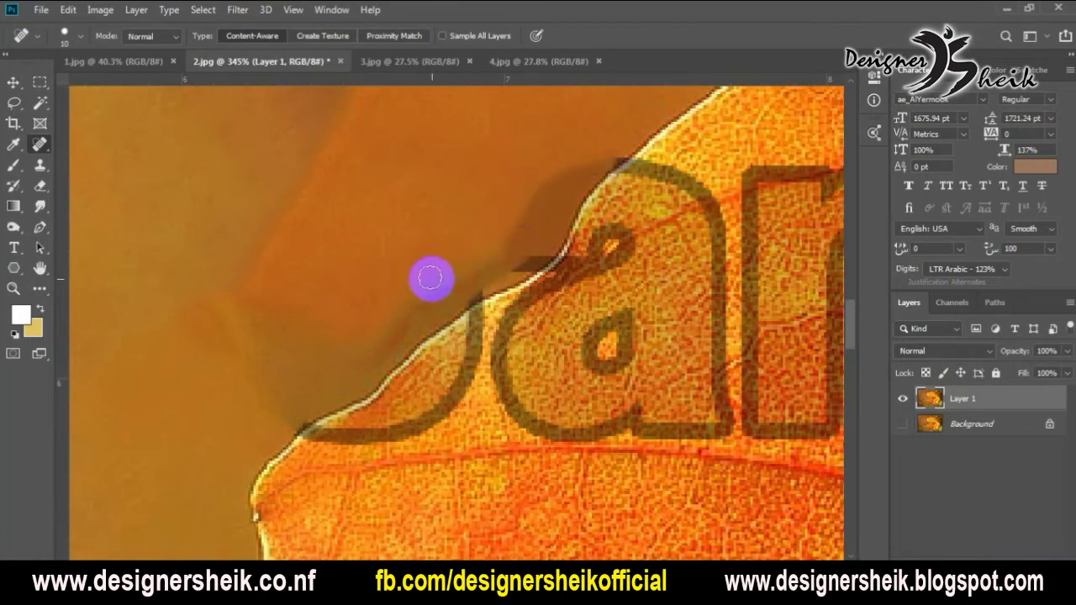
- Paint over the remaining watermark letters across the leaf with the Spot Healing Brush
{"action": "scroll", "coordinate": [488, 291], "scroll_direction": "down", "scroll_amount": 5}
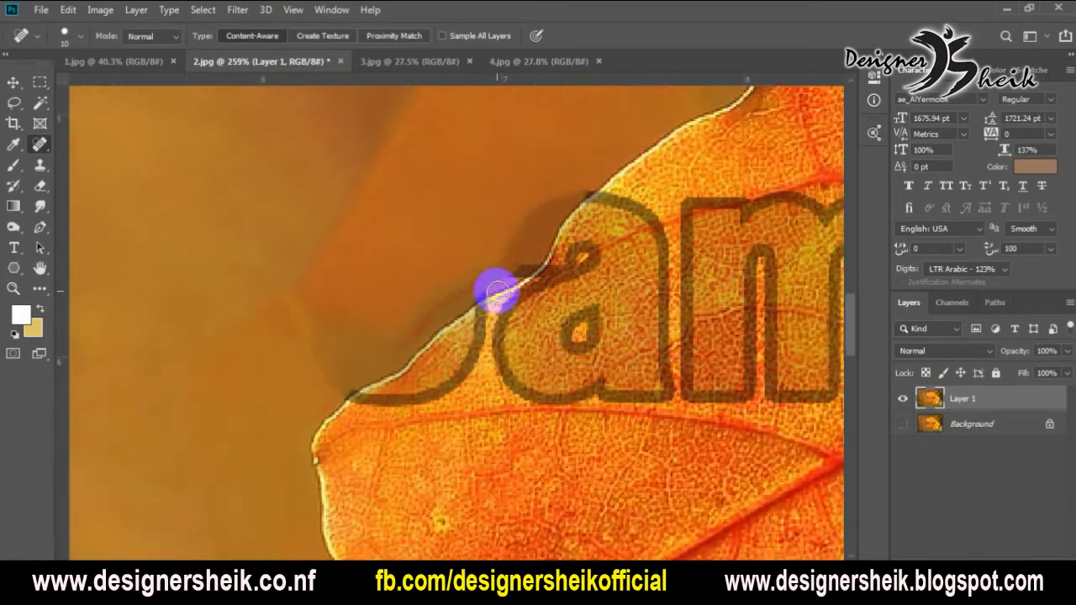
{"action": "scroll", "coordinate": [422, 310], "scroll_direction": "down", "scroll_amount": 3}
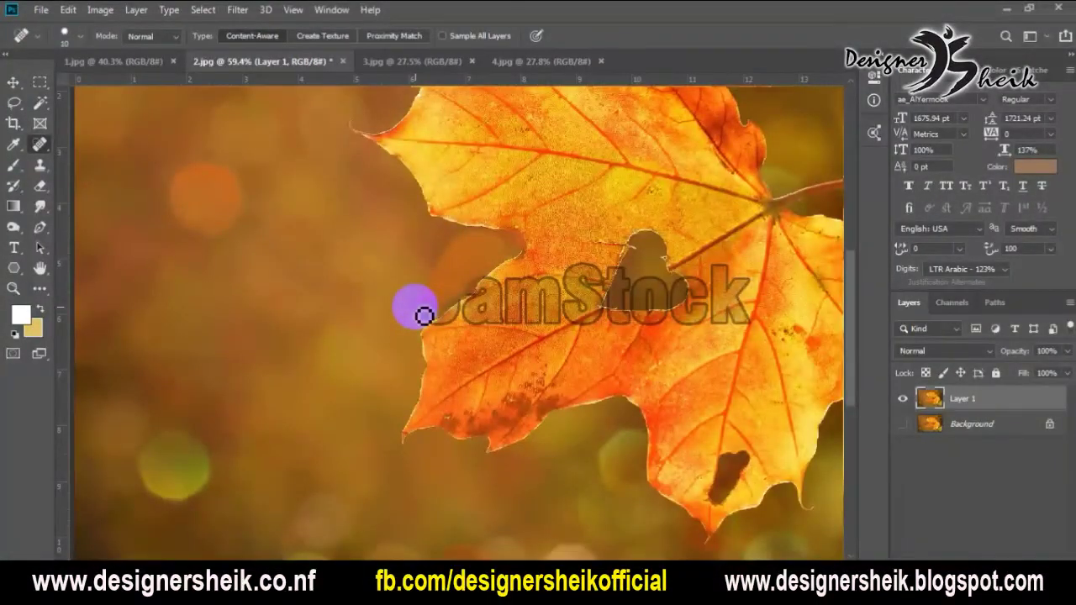
{"action": "mouse_move", "coordinate": [423, 315]}
{"action": "left_mouse_down"}
{"action": "mouse_move", "coordinate": [475, 304]}
{"action": "mouse_move", "coordinate": [588, 311]}
{"action": "left_mouse_up"}
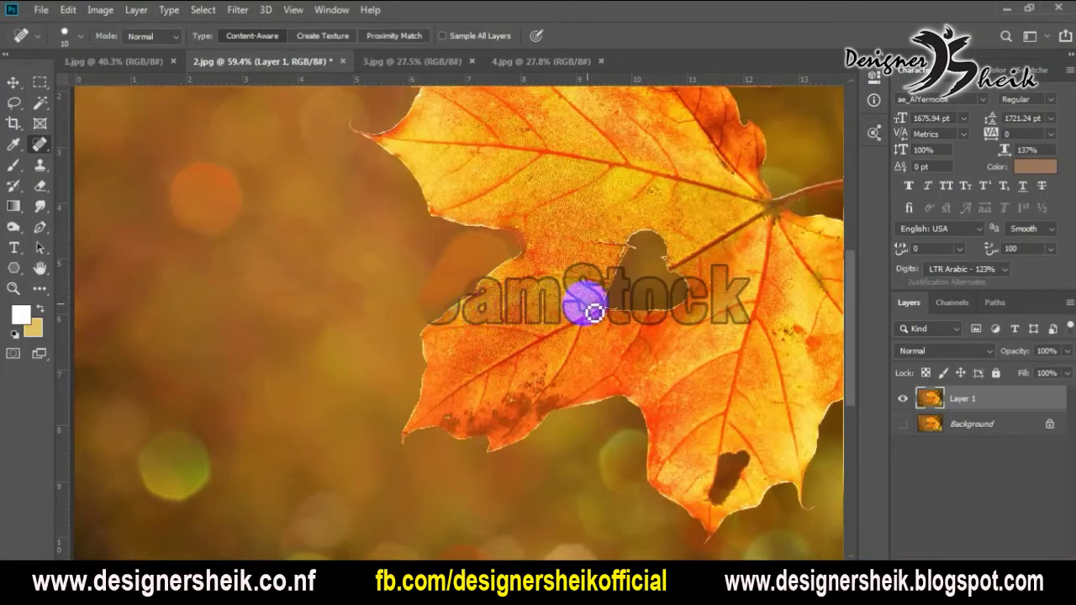
{"action": "scroll", "coordinate": [504, 284], "scroll_direction": "up", "scroll_amount": 5}
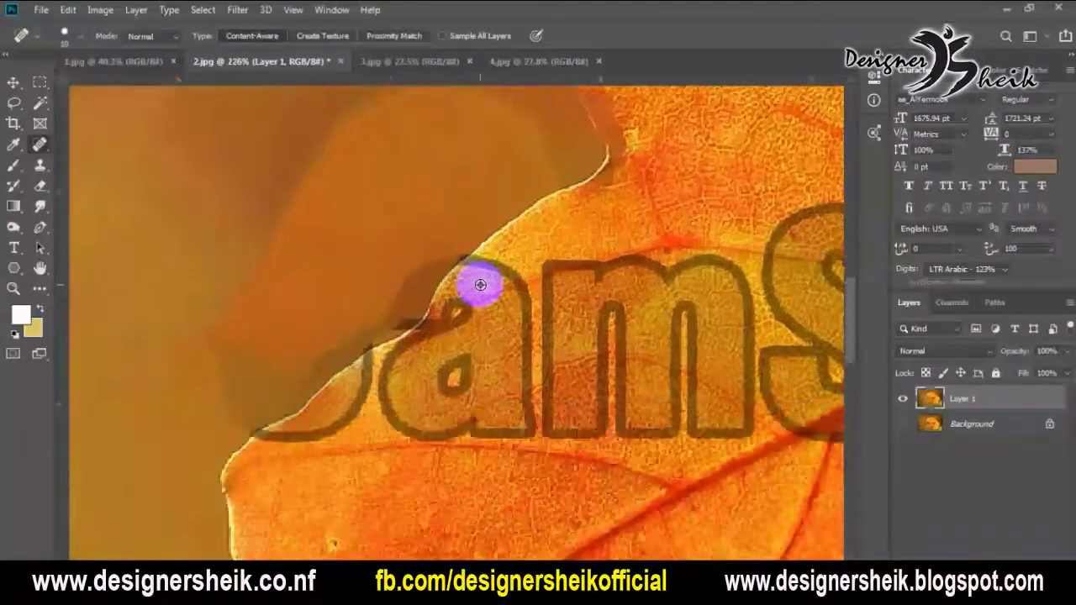
{"action": "mouse_move", "coordinate": [499, 259]}
{"action": "left_mouse_down"}
{"action": "mouse_move", "coordinate": [482, 259]}
{"action": "mouse_move", "coordinate": [514, 271]}
{"action": "left_mouse_up"}
{"action": "left_click", "coordinate": [524, 270]}
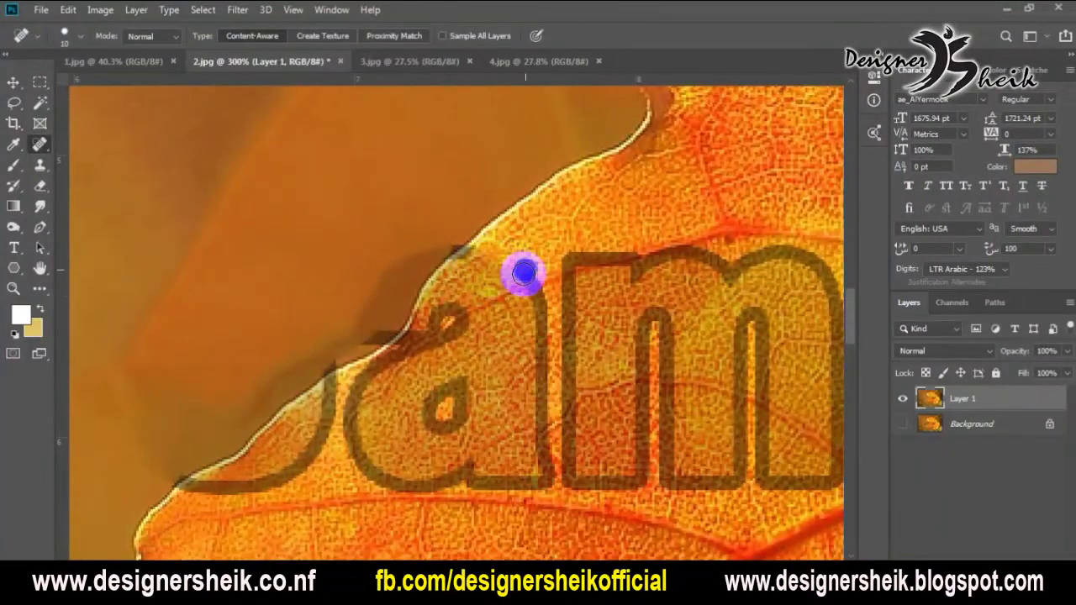
{"action": "left_click_drag", "start_coordinate": [542, 308], "coordinate": [545, 325]}
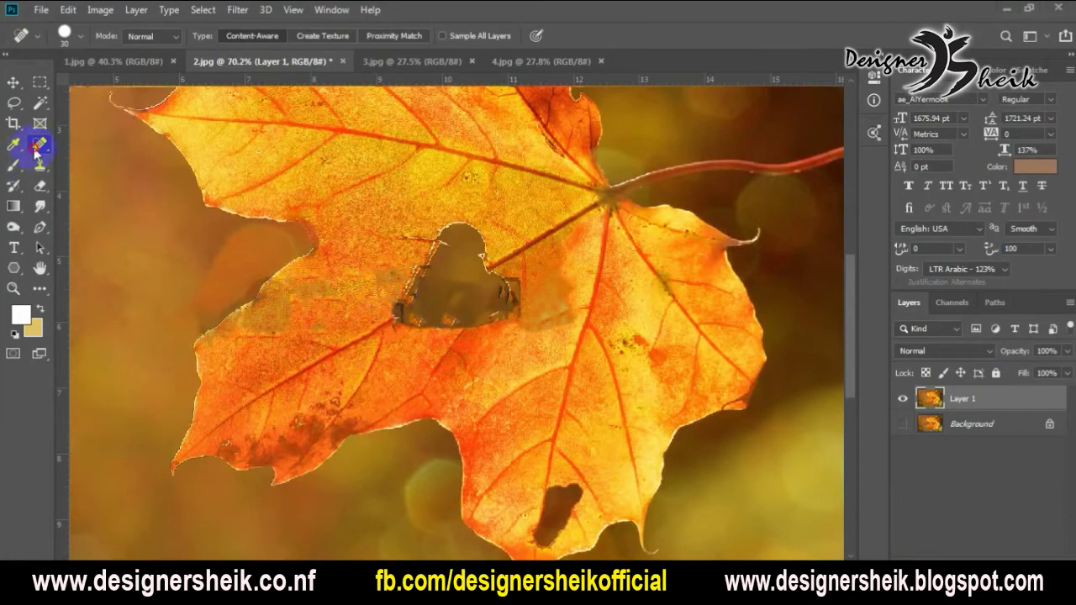
- Switch from the Spot Healing Brush to the Healing Brush tool for retouching the leaf
{"action": "right_click", "coordinate": [37, 148]}
{"action": "left_click", "coordinate": [83, 147]}
{"action": "left_click", "coordinate": [308, 276]}
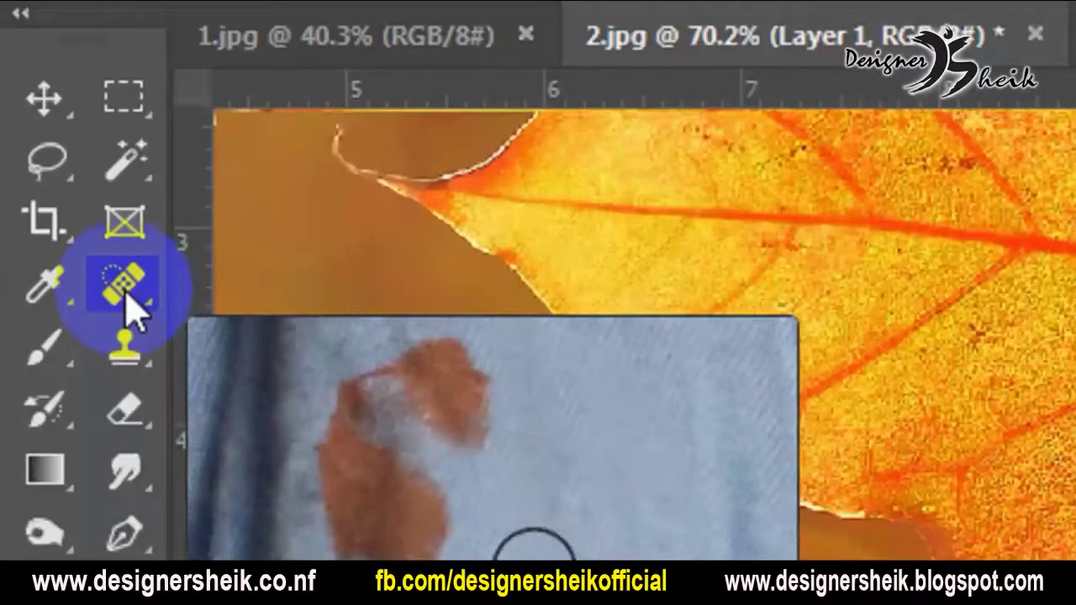
{"action": "right_click", "coordinate": [39, 148]}
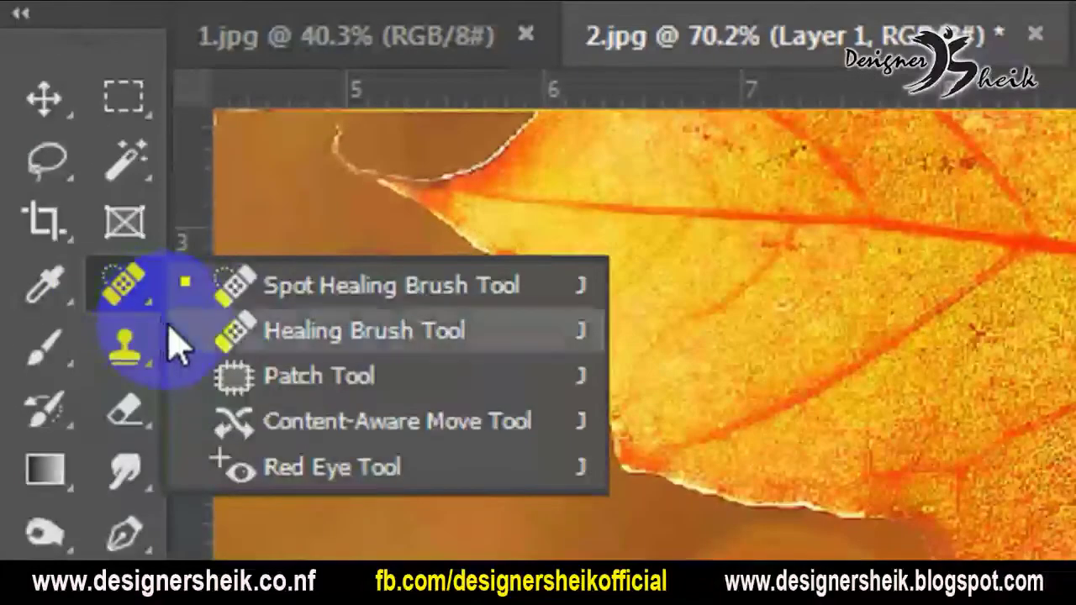
{"action": "left_click", "coordinate": [176, 333]}
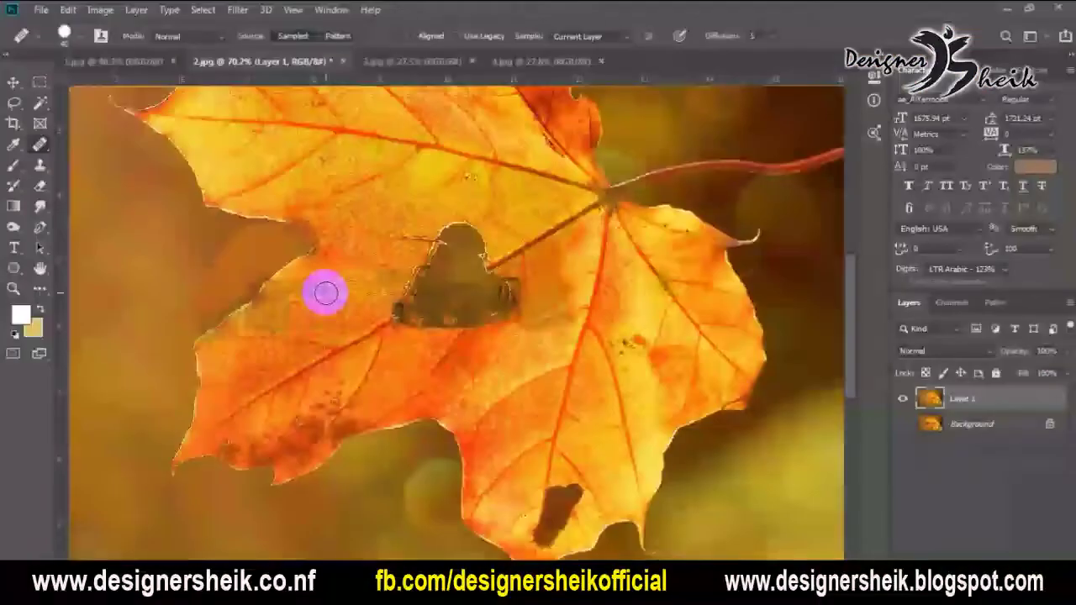
- Sample clean leaf texture with the Healing Brush and paint over the discoloured patches between the leaf's left edge and the central hole
{"action": "scroll", "coordinate": [300, 295], "scroll_direction": "up", "scroll_amount": 5}
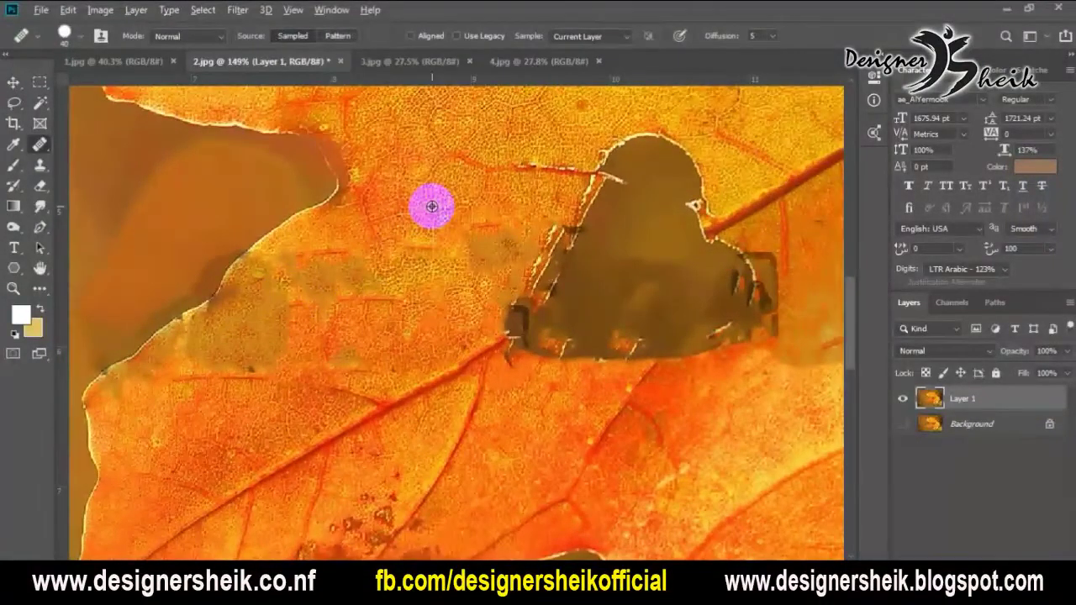
{"action": "left_click", "coordinate": [396, 215], "text": "alt"}
{"action": "mouse_move", "coordinate": [339, 244]}
{"action": "left_mouse_down"}
{"action": "mouse_move", "coordinate": [276, 270]}
{"action": "mouse_move", "coordinate": [234, 305]}
{"action": "left_mouse_up"}
{"action": "left_click", "coordinate": [393, 210], "text": "alt"}
{"action": "mouse_move", "coordinate": [329, 257]}
{"action": "left_mouse_down"}
{"action": "mouse_move", "coordinate": [281, 306]}
{"action": "mouse_move", "coordinate": [288, 367]}
{"action": "mouse_move", "coordinate": [266, 350]}
{"action": "mouse_move", "coordinate": [250, 383]}
{"action": "mouse_move", "coordinate": [231, 380]}
{"action": "mouse_move", "coordinate": [245, 341]}
{"action": "mouse_move", "coordinate": [196, 381]}
{"action": "mouse_move", "coordinate": [224, 351]}
{"action": "mouse_move", "coordinate": [211, 379]}
{"action": "mouse_move", "coordinate": [241, 341]}
{"action": "mouse_move", "coordinate": [209, 370]}
{"action": "mouse_move", "coordinate": [187, 365]}
{"action": "mouse_move", "coordinate": [226, 330]}
{"action": "mouse_move", "coordinate": [230, 354]}
{"action": "mouse_move", "coordinate": [267, 306]}
{"action": "mouse_move", "coordinate": [243, 341]}
{"action": "mouse_move", "coordinate": [255, 362]}
{"action": "mouse_move", "coordinate": [239, 360]}
{"action": "mouse_move", "coordinate": [251, 311]}
{"action": "mouse_move", "coordinate": [227, 350]}
{"action": "mouse_move", "coordinate": [197, 361]}
{"action": "mouse_move", "coordinate": [245, 381]}
{"action": "mouse_move", "coordinate": [180, 336]}
{"action": "mouse_move", "coordinate": [214, 321]}
{"action": "mouse_move", "coordinate": [257, 352]}
{"action": "mouse_move", "coordinate": [147, 349]}
{"action": "mouse_move", "coordinate": [206, 306]}
{"action": "mouse_move", "coordinate": [215, 347]}
{"action": "left_mouse_up"}
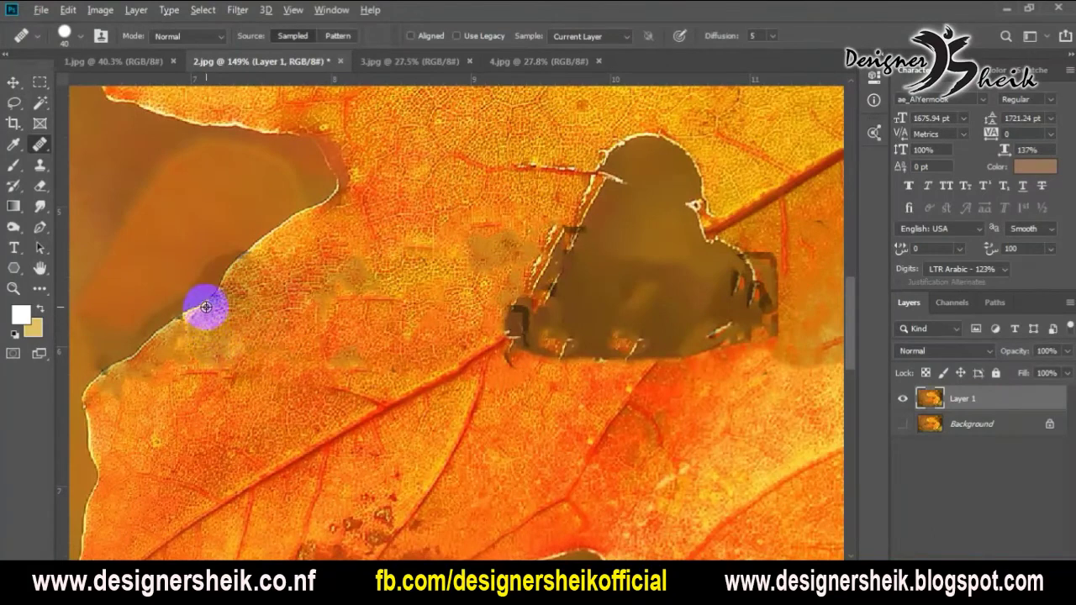
{"action": "mouse_move", "coordinate": [179, 317]}
{"action": "left_mouse_down"}
{"action": "mouse_move", "coordinate": [205, 300]}
{"action": "mouse_move", "coordinate": [287, 344]}
{"action": "mouse_move", "coordinate": [223, 291]}
{"action": "mouse_move", "coordinate": [230, 272]}
{"action": "mouse_move", "coordinate": [278, 248]}
{"action": "mouse_move", "coordinate": [336, 193]}
{"action": "mouse_move", "coordinate": [201, 315]}
{"action": "mouse_move", "coordinate": [245, 323]}
{"action": "mouse_move", "coordinate": [204, 326]}
{"action": "mouse_move", "coordinate": [233, 379]}
{"action": "left_mouse_up"}
{"action": "scroll", "coordinate": [243, 334], "scroll_direction": "down", "scroll_amount": 5}
{"action": "mouse_move", "coordinate": [310, 322]}
{"action": "left_mouse_down"}
{"action": "mouse_move", "coordinate": [344, 312]}
{"action": "mouse_move", "coordinate": [296, 344]}
{"action": "mouse_move", "coordinate": [319, 314]}
{"action": "mouse_move", "coordinate": [288, 351]}
{"action": "mouse_move", "coordinate": [323, 304]}
{"action": "mouse_move", "coordinate": [320, 329]}
{"action": "mouse_move", "coordinate": [374, 297]}
{"action": "mouse_move", "coordinate": [357, 310]}
{"action": "mouse_move", "coordinate": [372, 284]}
{"action": "mouse_move", "coordinate": [381, 326]}
{"action": "mouse_move", "coordinate": [387, 285]}
{"action": "mouse_move", "coordinate": [394, 299]}
{"action": "mouse_move", "coordinate": [363, 317]}
{"action": "mouse_move", "coordinate": [410, 297]}
{"action": "mouse_move", "coordinate": [389, 320]}
{"action": "mouse_move", "coordinate": [397, 302]}
{"action": "mouse_move", "coordinate": [421, 303]}
{"action": "mouse_move", "coordinate": [401, 302]}
{"action": "mouse_move", "coordinate": [396, 380]}
{"action": "mouse_move", "coordinate": [454, 309]}
{"action": "mouse_move", "coordinate": [449, 342]}
{"action": "mouse_move", "coordinate": [453, 323]}
{"action": "mouse_move", "coordinate": [466, 323]}
{"action": "mouse_move", "coordinate": [422, 346]}
{"action": "mouse_move", "coordinate": [461, 370]}
{"action": "left_mouse_up"}
{"action": "scroll", "coordinate": [371, 317], "scroll_direction": "down", "scroll_amount": 2}
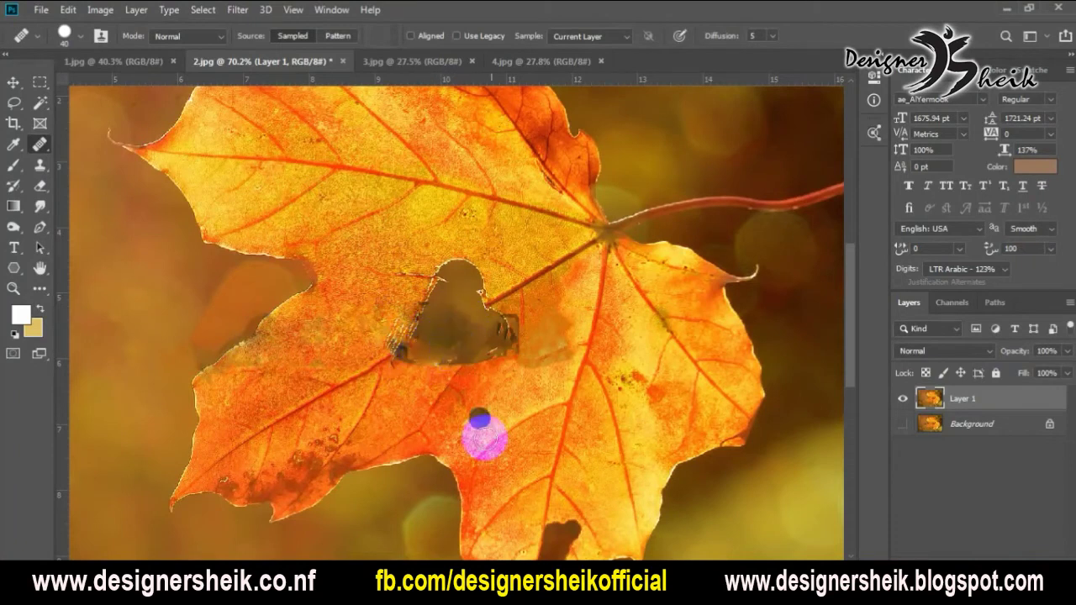
{"action": "scroll", "coordinate": [552, 403], "scroll_direction": "down", "scroll_amount": 4}
{"action": "key", "text": "bracketright"}
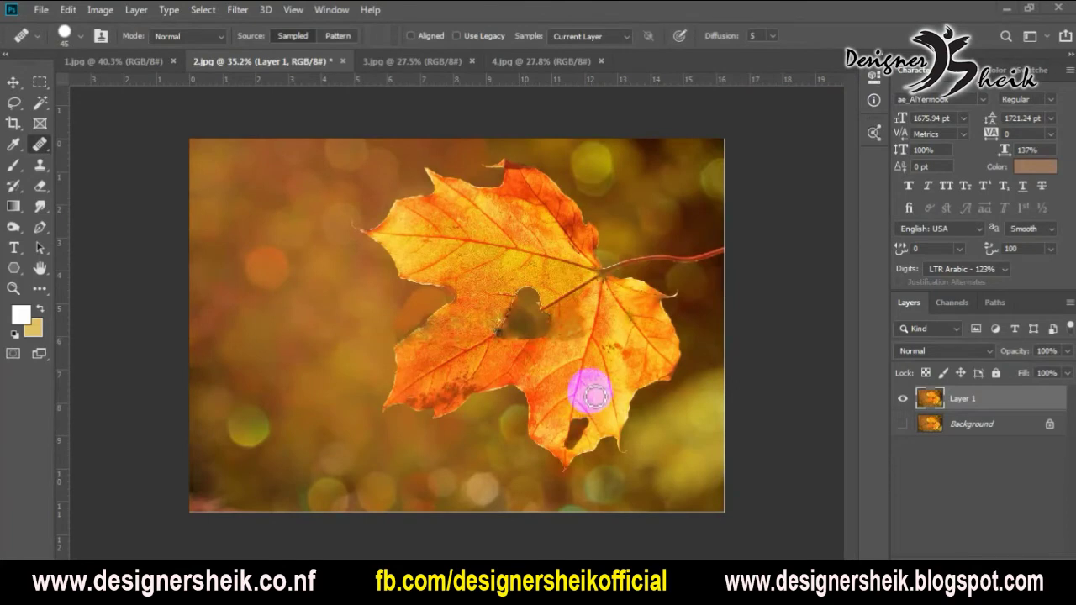
{"action": "scroll", "coordinate": [506, 357], "scroll_direction": "down", "scroll_amount": 3}
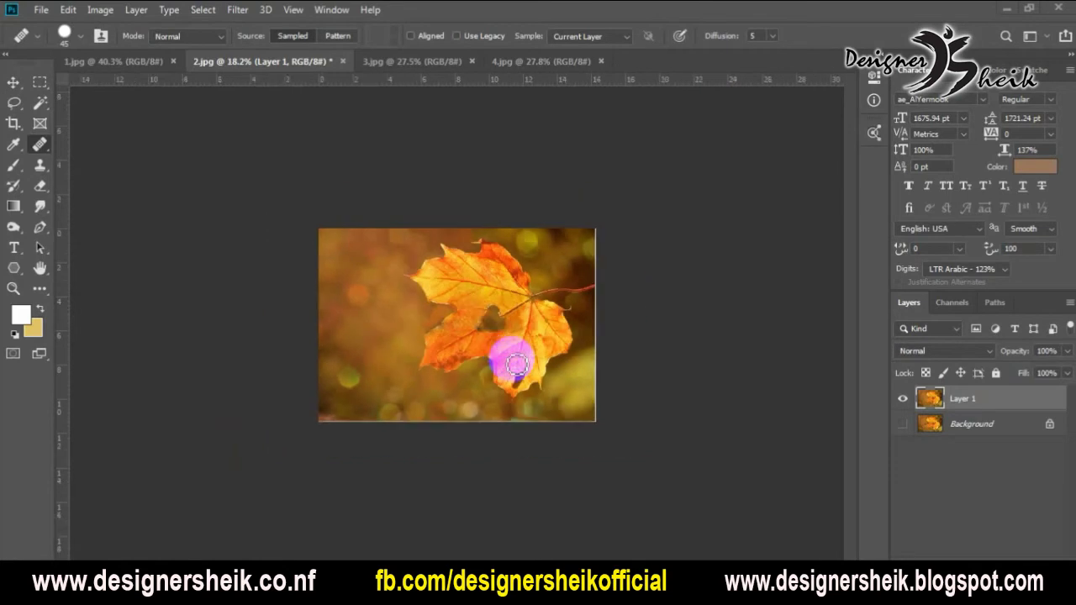
{"action": "scroll", "coordinate": [453, 346], "scroll_direction": "up", "scroll_amount": 1}
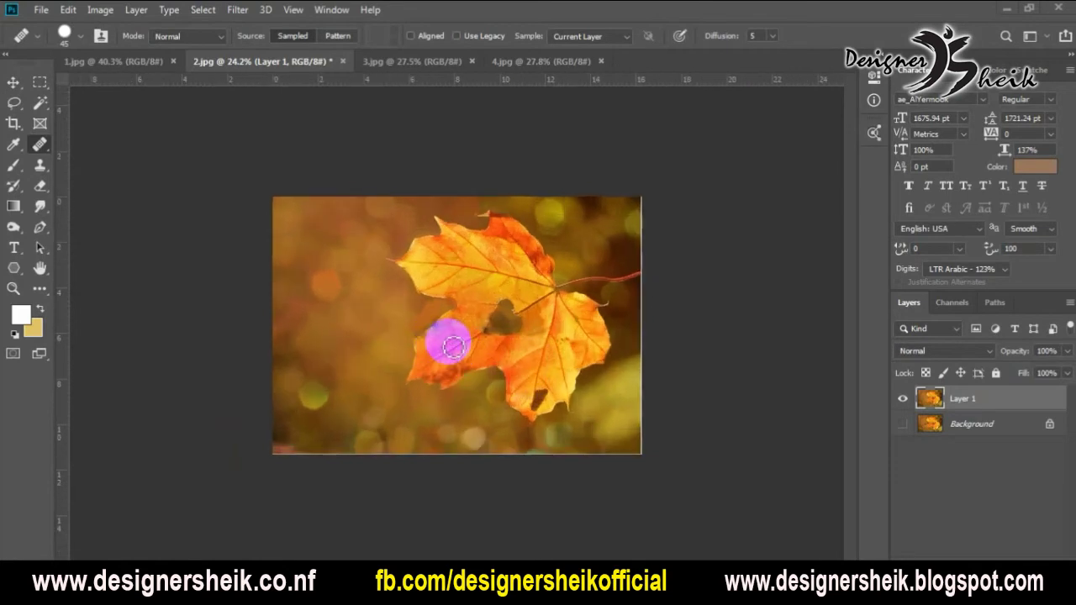
{"action": "left_click", "coordinate": [452, 346]}
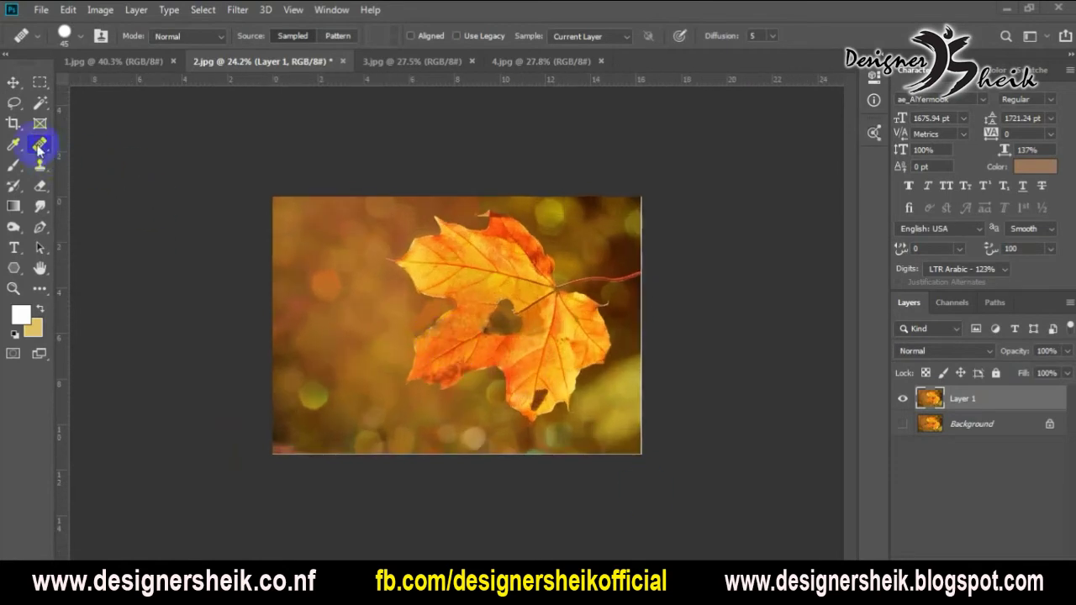
- With the Clone Stamp at size 150, sample clean leaf texture and paint over the patches beside and across the central hole
{"action": "mouse_move", "coordinate": [38, 148]}
{"action": "left_mouse_down"}
{"action": "mouse_move", "coordinate": [72, 140]}
{"action": "mouse_move", "coordinate": [89, 174]}
{"action": "mouse_move", "coordinate": [98, 159]}
{"action": "left_mouse_up"}
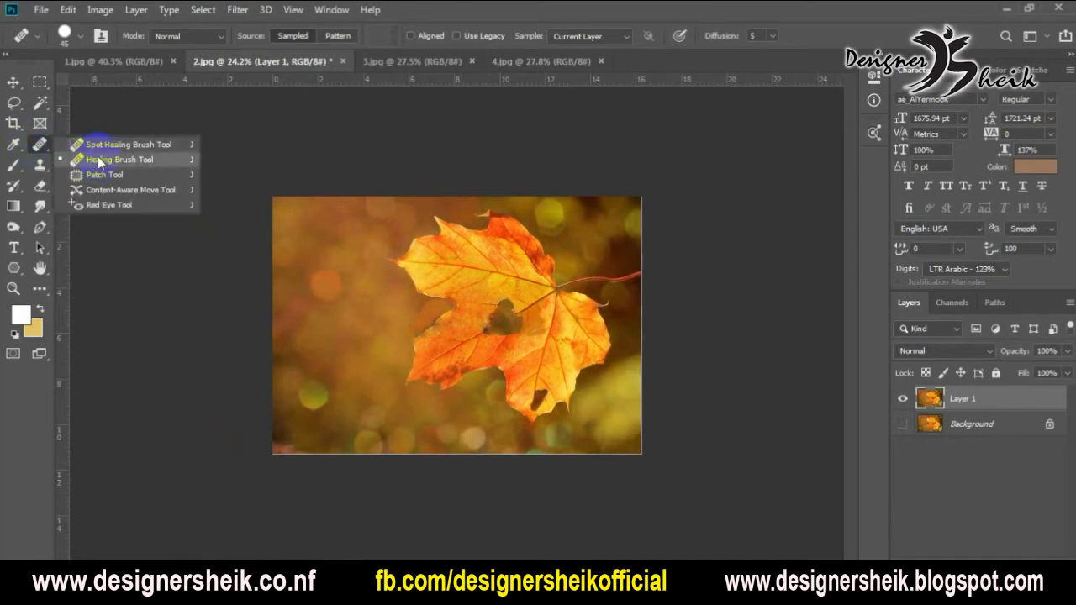
{"action": "left_click", "coordinate": [37, 168]}
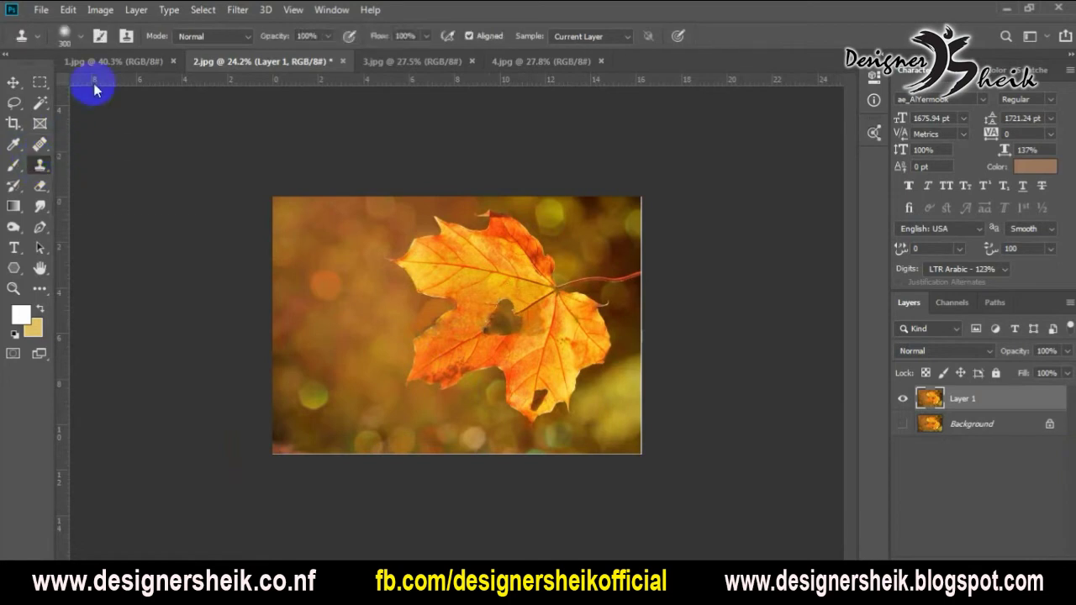
{"action": "scroll", "coordinate": [440, 293], "scroll_direction": "up", "scroll_amount": 3}
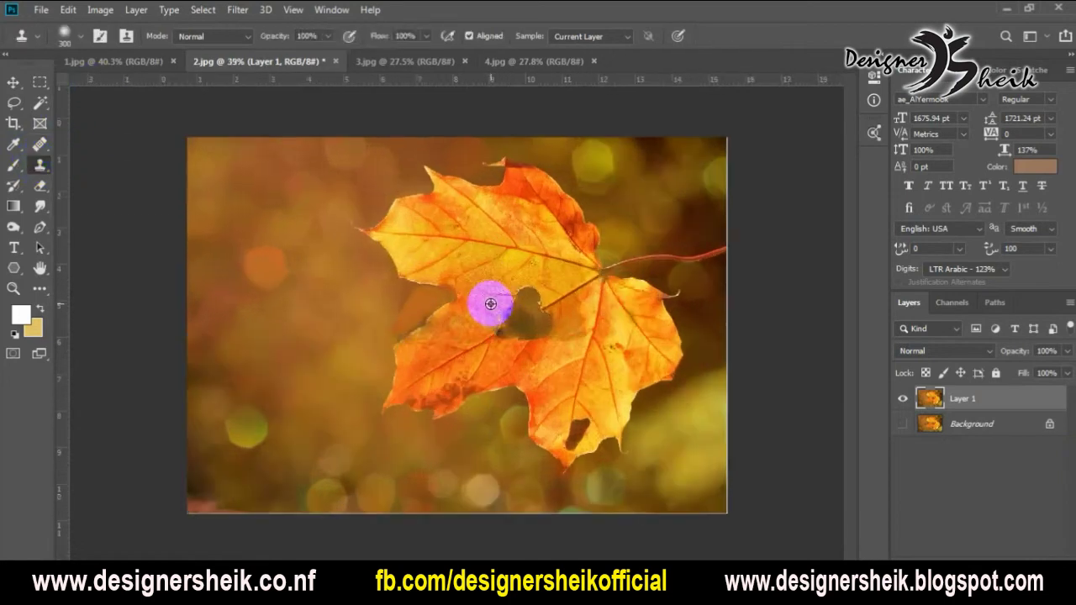
{"action": "left_click", "coordinate": [496, 255], "text": "alt"}
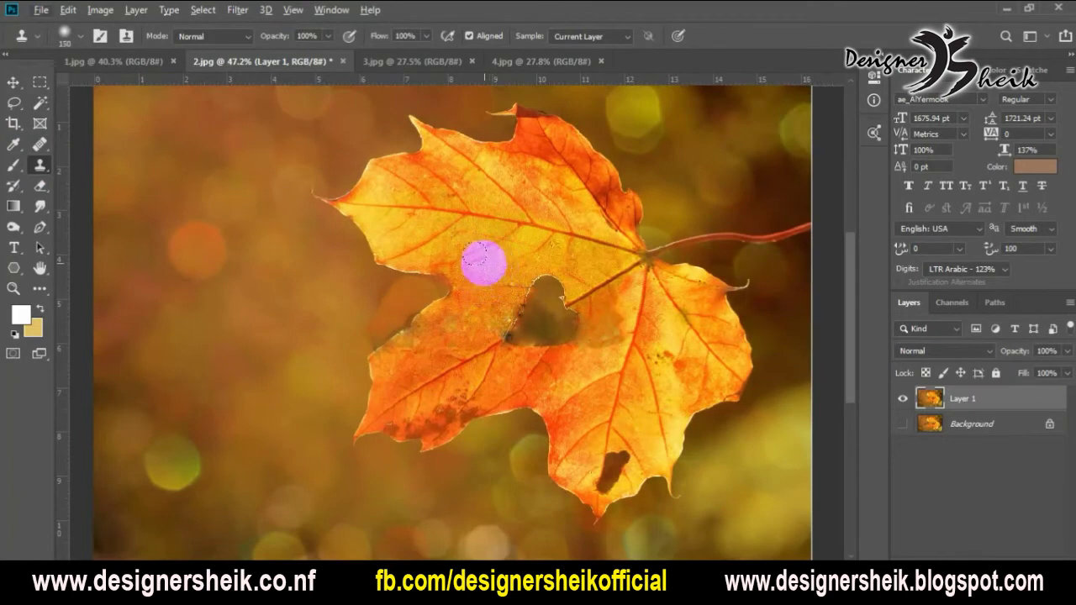
{"action": "mouse_move", "coordinate": [458, 316]}
{"action": "left_mouse_down"}
{"action": "mouse_move", "coordinate": [426, 342]}
{"action": "mouse_move", "coordinate": [490, 271]}
{"action": "mouse_move", "coordinate": [463, 325]}
{"action": "mouse_move", "coordinate": [432, 331]}
{"action": "mouse_move", "coordinate": [507, 287]}
{"action": "mouse_move", "coordinate": [528, 257]}
{"action": "mouse_move", "coordinate": [543, 318]}
{"action": "mouse_move", "coordinate": [518, 351]}
{"action": "mouse_move", "coordinate": [291, 344]}
{"action": "mouse_move", "coordinate": [548, 336]}
{"action": "mouse_move", "coordinate": [548, 324]}
{"action": "mouse_move", "coordinate": [492, 319]}
{"action": "mouse_move", "coordinate": [243, 327]}
{"action": "mouse_move", "coordinate": [527, 322]}
{"action": "left_mouse_up"}
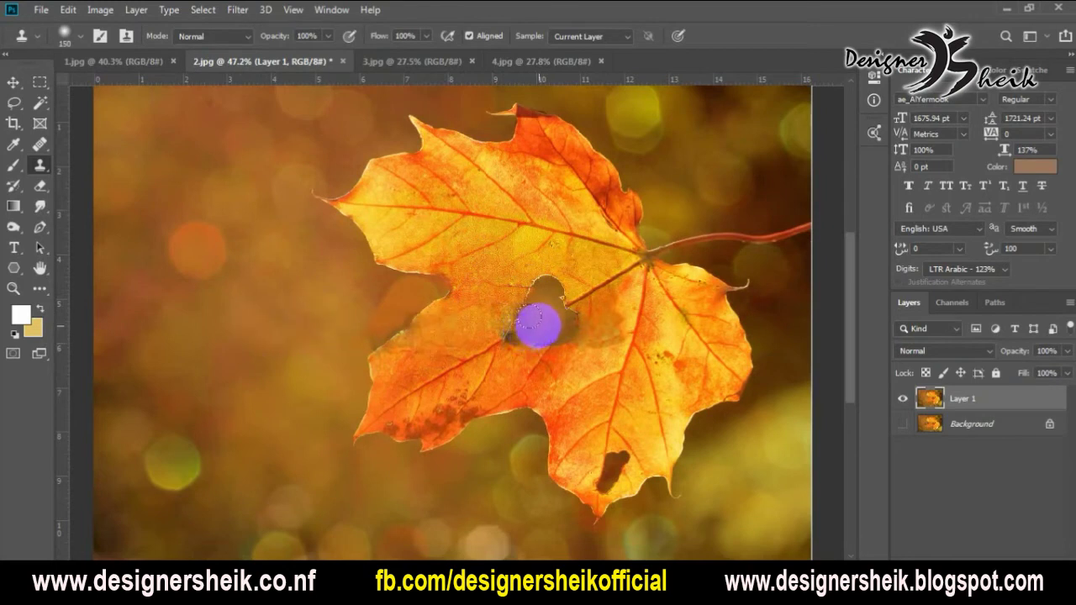
{"action": "left_click_drag", "start_coordinate": [546, 324], "coordinate": [594, 329]}
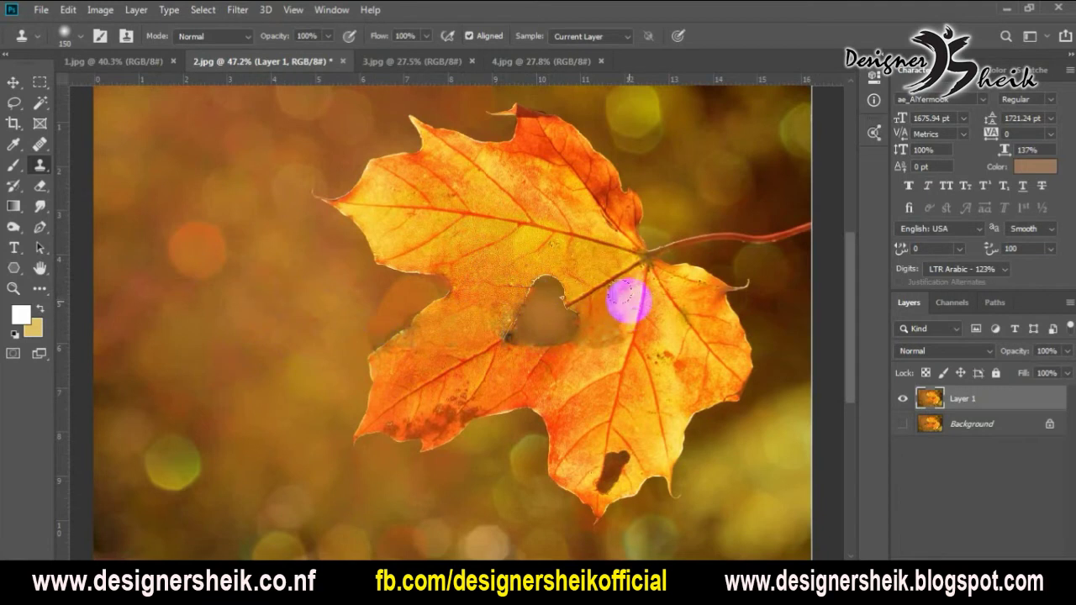
- Clone fresh leaf texture over the discoloured patches just right of the central hole and along its lower right edge
{"action": "mouse_move", "coordinate": [629, 301]}
{"action": "left_mouse_down"}
{"action": "mouse_move", "coordinate": [619, 330]}
{"action": "mouse_move", "coordinate": [609, 349]}
{"action": "mouse_move", "coordinate": [601, 310]}
{"action": "mouse_move", "coordinate": [613, 301]}
{"action": "mouse_move", "coordinate": [591, 269]}
{"action": "mouse_move", "coordinate": [608, 301]}
{"action": "mouse_move", "coordinate": [603, 327]}
{"action": "left_mouse_up"}
{"action": "left_click", "coordinate": [608, 303], "text": "alt"}
{"action": "left_click", "coordinate": [584, 258], "text": "alt"}
{"action": "left_click", "coordinate": [605, 317]}
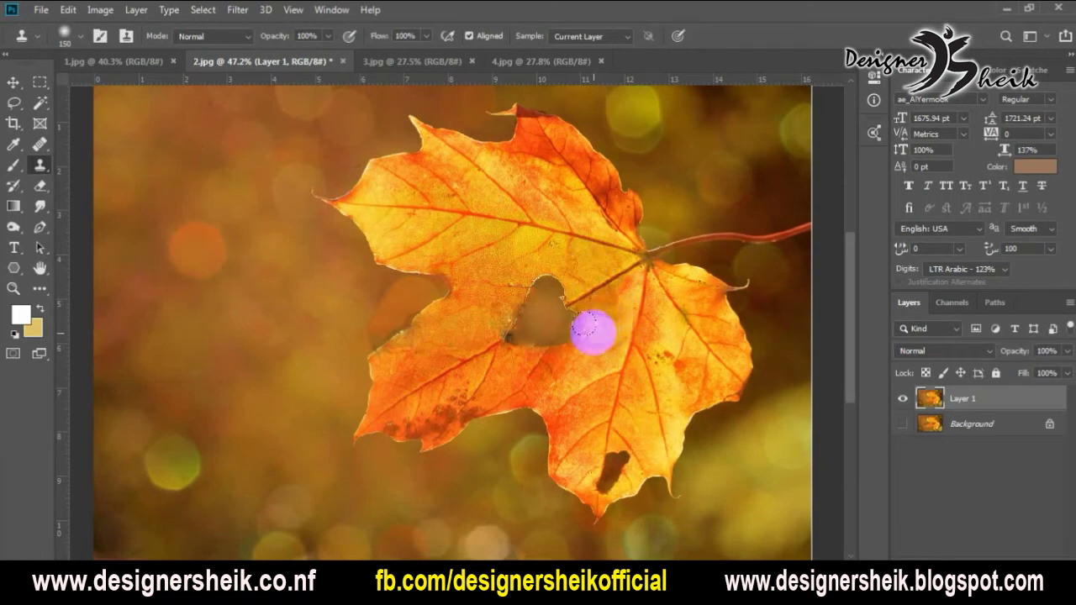
{"action": "left_click", "coordinate": [597, 338]}
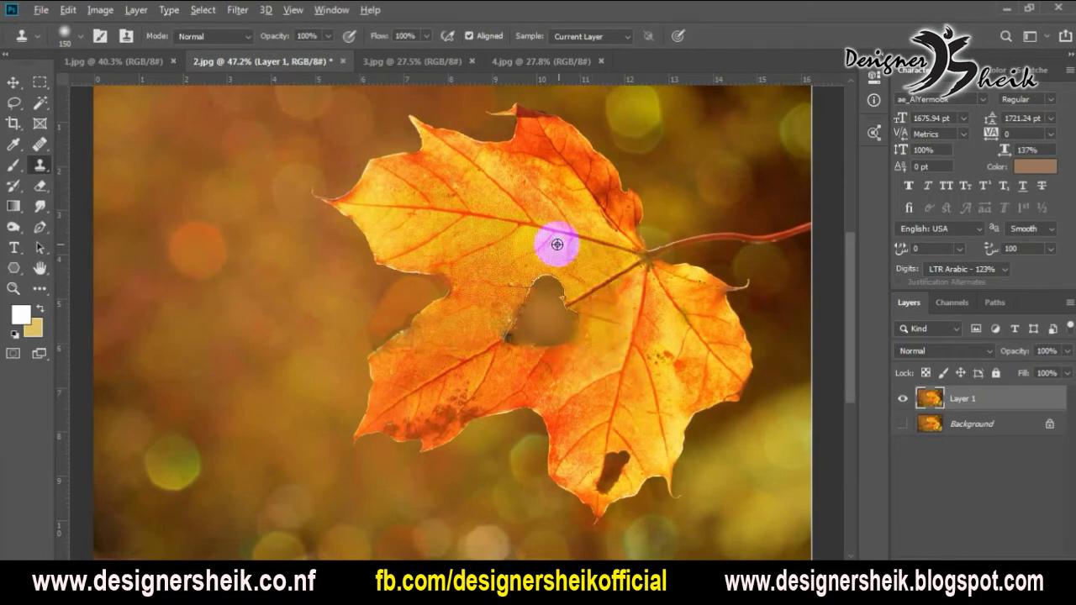
{"action": "left_click", "coordinate": [586, 346]}
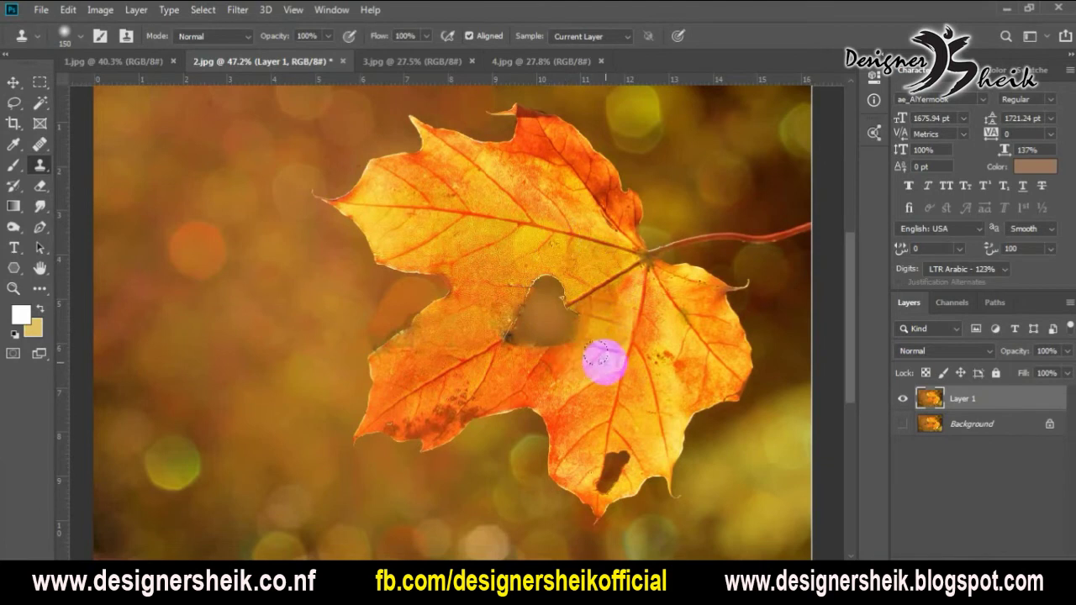
{"action": "left_click_drag", "start_coordinate": [582, 368], "coordinate": [580, 351]}
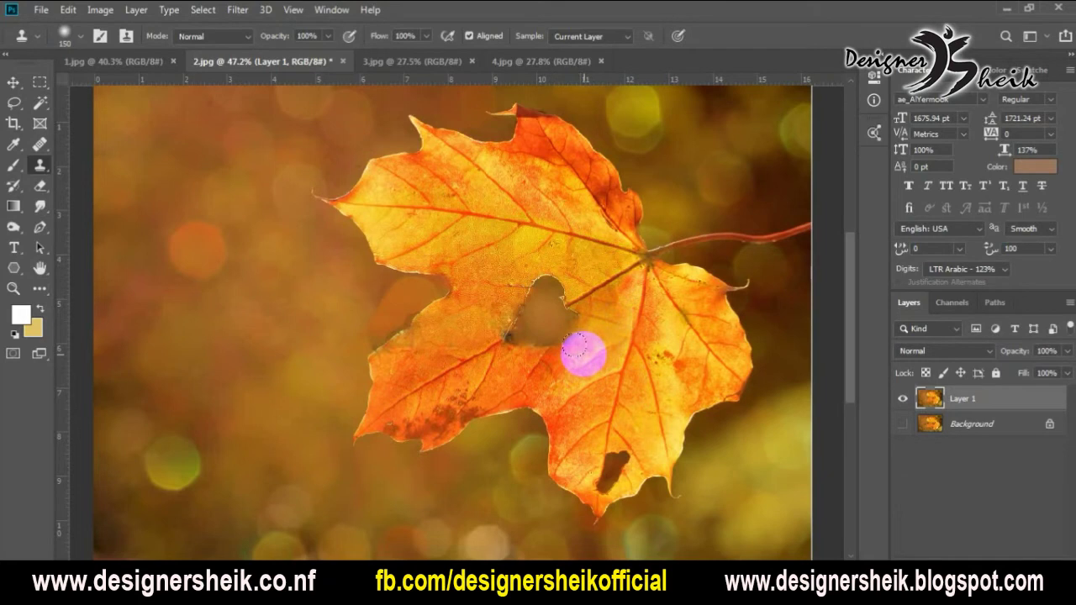
- Resample the leaf near its main vein and clone over the remaining discoloured area below the central hole
{"action": "scroll", "coordinate": [527, 363], "scroll_direction": "down", "scroll_amount": 2}
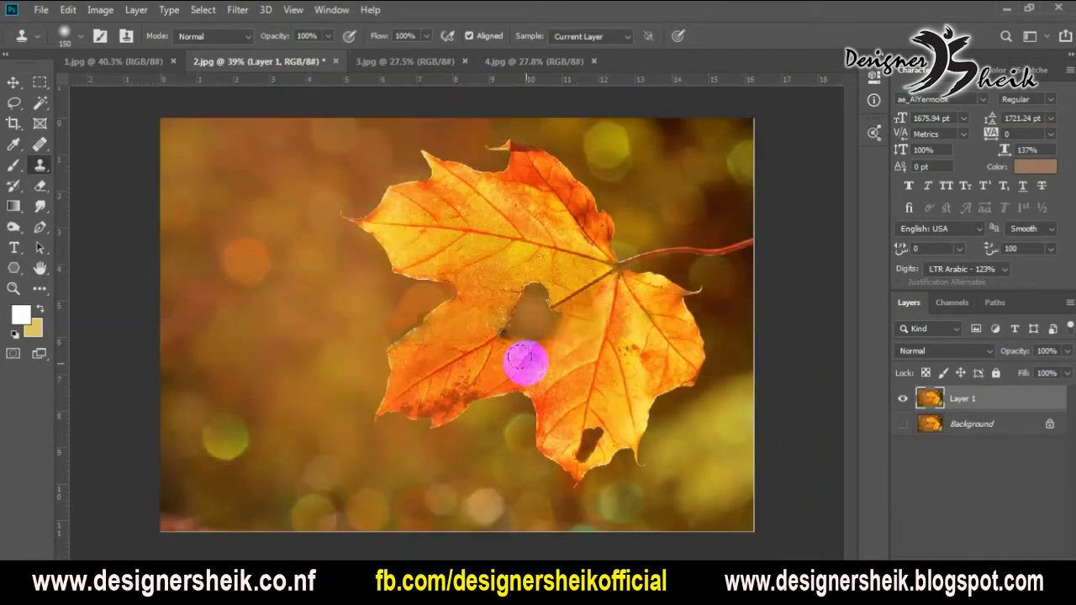
{"action": "scroll", "coordinate": [523, 360], "scroll_direction": "up", "scroll_amount": 1}
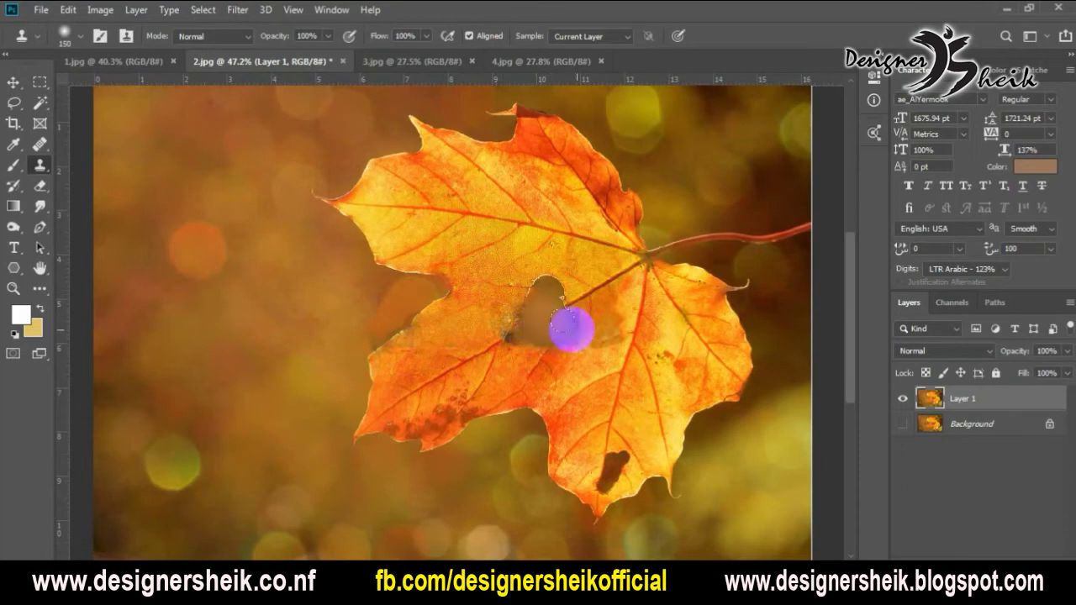
{"action": "left_click", "coordinate": [624, 311], "text": "alt"}
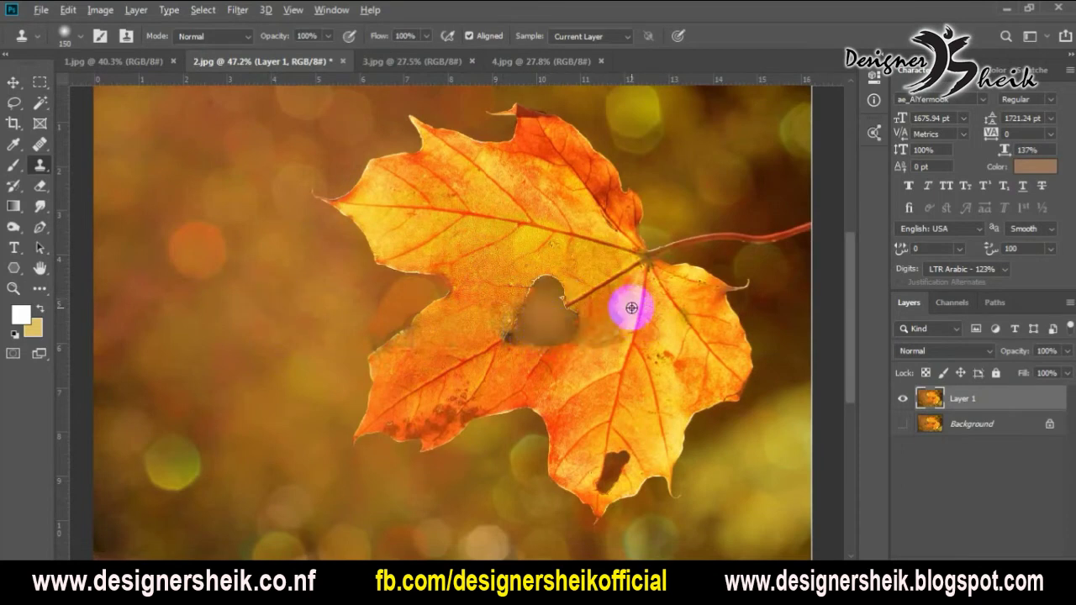
{"action": "mouse_move", "coordinate": [628, 303]}
{"action": "left_mouse_down"}
{"action": "mouse_move", "coordinate": [605, 314]}
{"action": "mouse_move", "coordinate": [617, 329]}
{"action": "mouse_move", "coordinate": [611, 347]}
{"action": "mouse_move", "coordinate": [607, 300]}
{"action": "mouse_move", "coordinate": [591, 277]}
{"action": "mouse_move", "coordinate": [614, 339]}
{"action": "mouse_move", "coordinate": [584, 257]}
{"action": "mouse_move", "coordinate": [594, 334]}
{"action": "mouse_move", "coordinate": [631, 384]}
{"action": "mouse_move", "coordinate": [572, 372]}
{"action": "mouse_move", "coordinate": [558, 243]}
{"action": "mouse_move", "coordinate": [585, 324]}
{"action": "mouse_move", "coordinate": [579, 350]}
{"action": "mouse_move", "coordinate": [603, 360]}
{"action": "mouse_move", "coordinate": [597, 353]}
{"action": "mouse_move", "coordinate": [577, 375]}
{"action": "mouse_move", "coordinate": [580, 351]}
{"action": "mouse_move", "coordinate": [562, 371]}
{"action": "mouse_move", "coordinate": [524, 361]}
{"action": "left_mouse_up"}
{"action": "key", "text": "ctrl+0"}
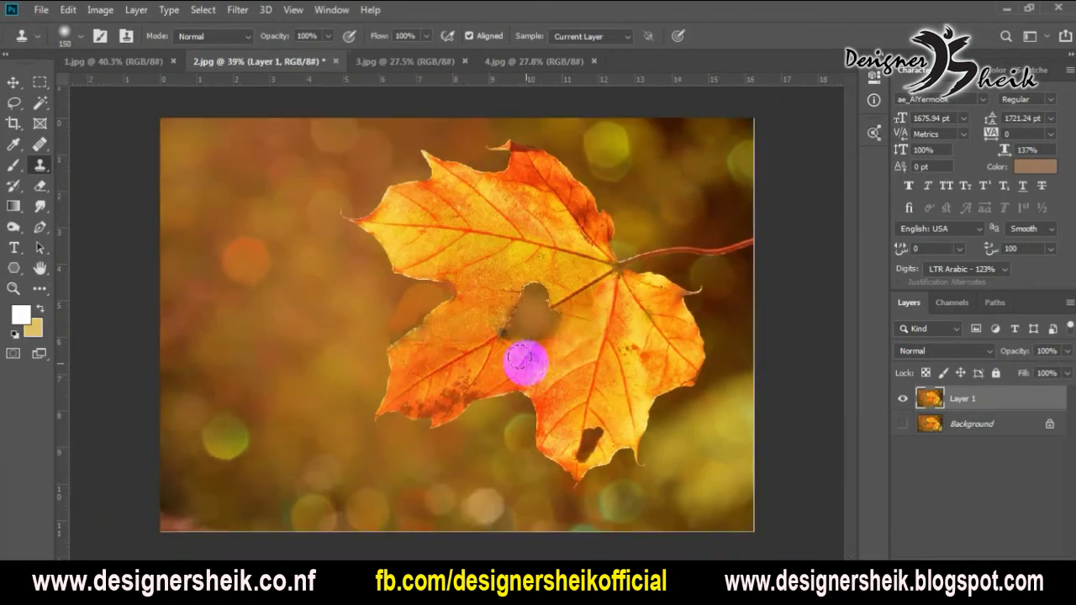
- Revert 2.jpg to its saved state, duplicate the Background layer and hide the original
{"action": "left_click", "coordinate": [902, 398]}
{"action": "left_click", "coordinate": [902, 424]}
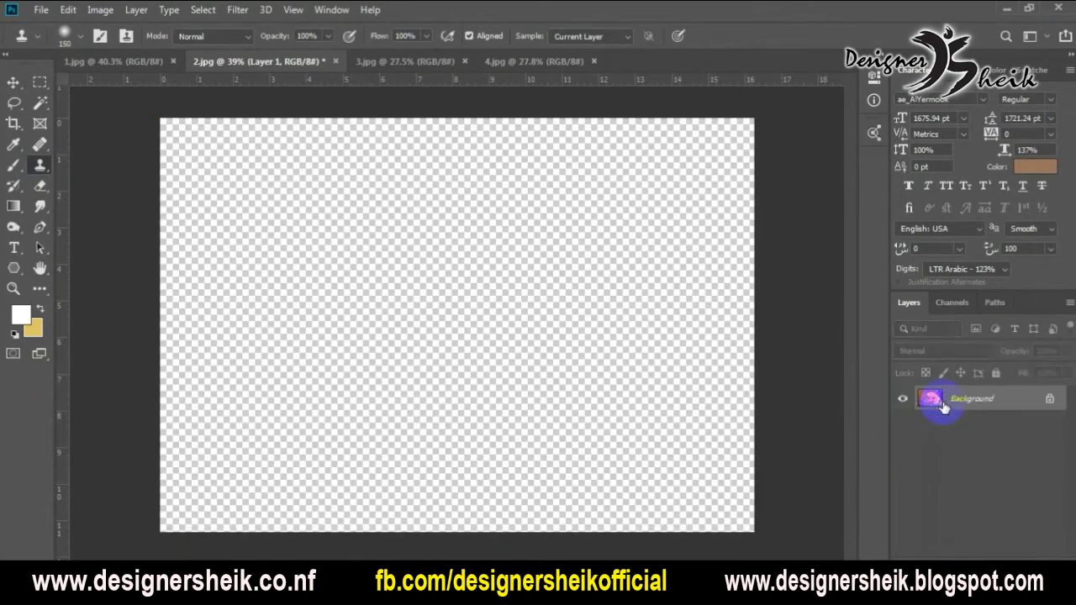
{"action": "key", "text": "F12"}
{"action": "key", "text": "ctrl+j"}
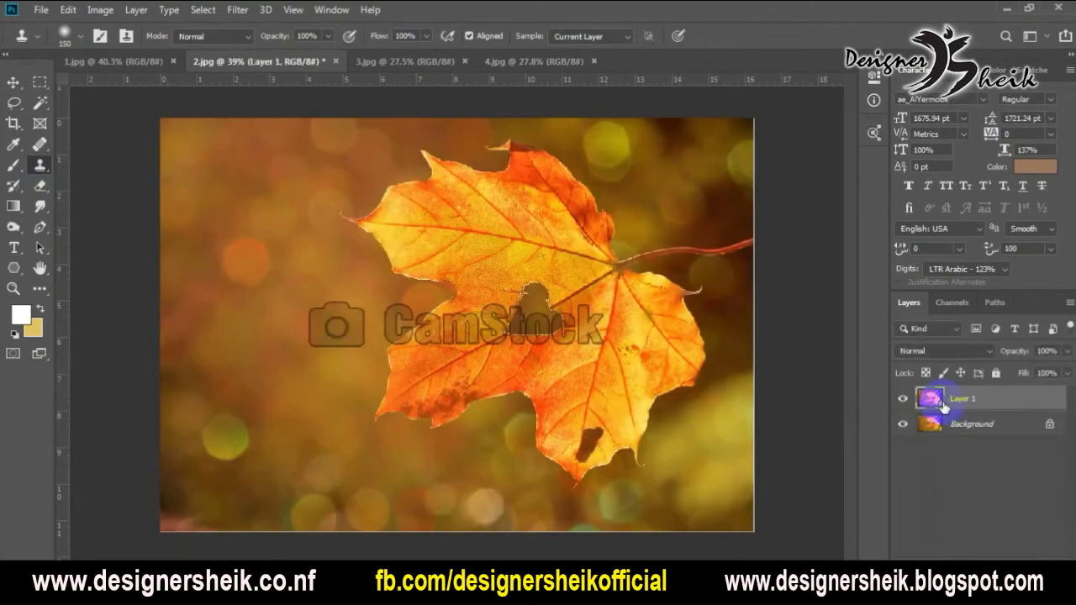
{"action": "left_click", "coordinate": [909, 423]}
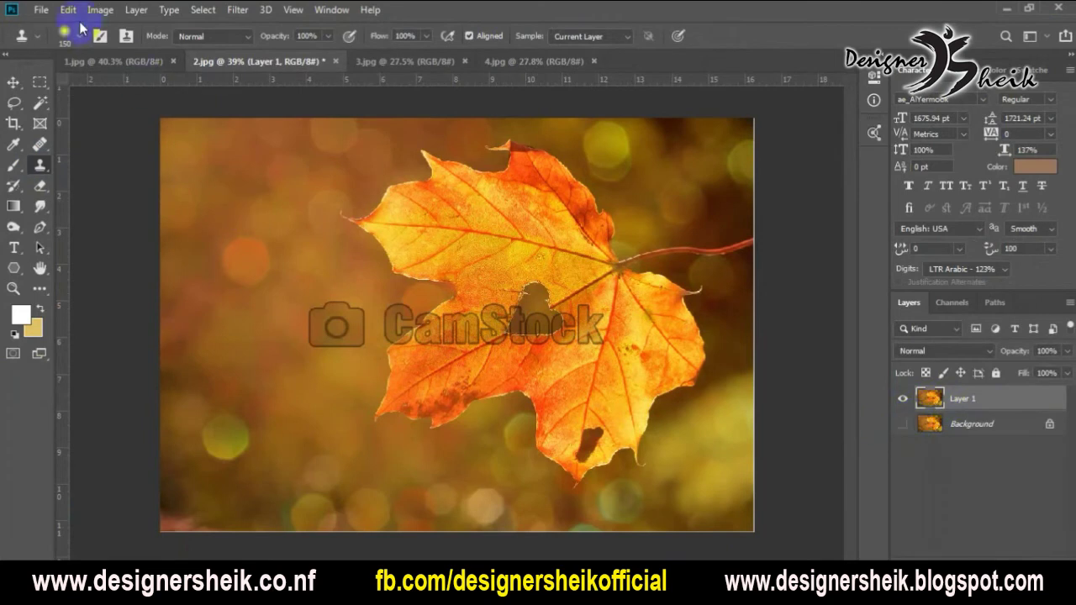
- Draw a closed Pen path loosely around the watermark's camera icon and convert it to a selection
{"action": "scroll", "coordinate": [372, 338], "scroll_direction": "up", "scroll_amount": 3}
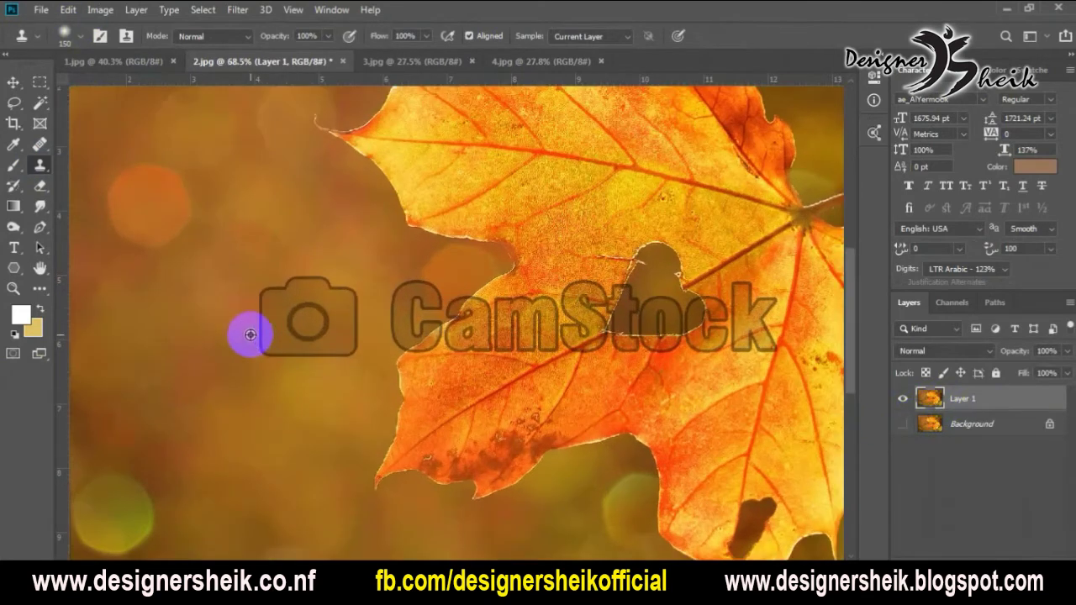
{"action": "key", "text": "p"}
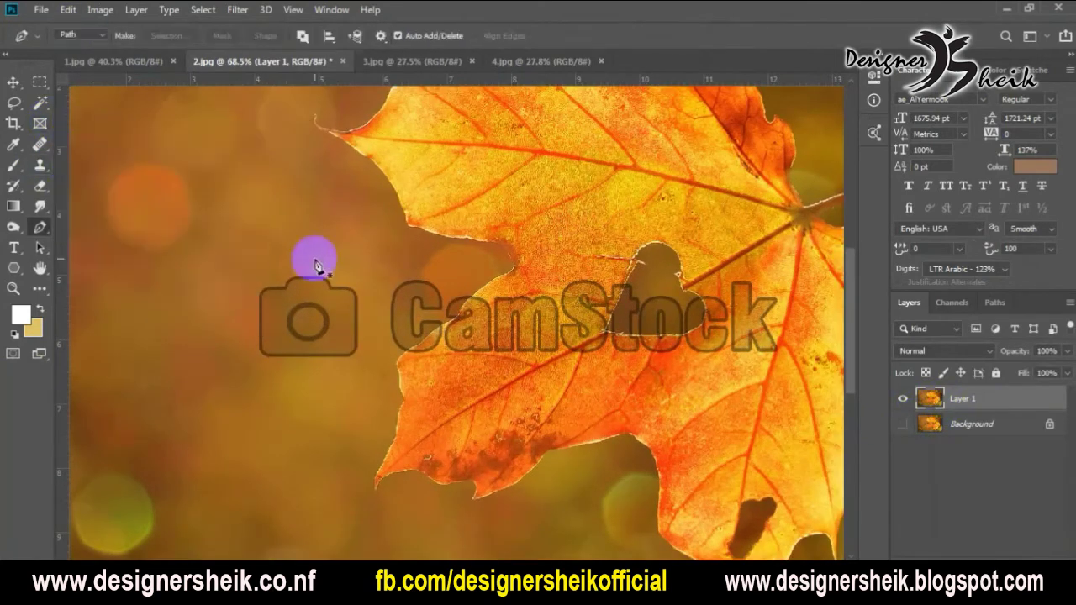
{"action": "left_click", "coordinate": [311, 261]}
{"action": "left_click", "coordinate": [375, 265]}
{"action": "left_click", "coordinate": [415, 276]}
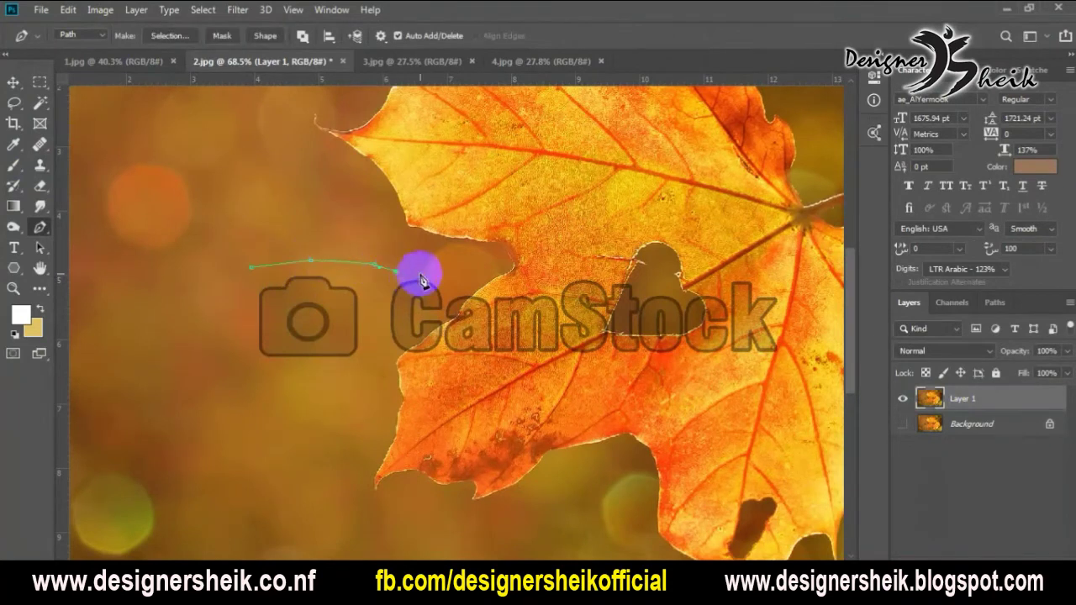
{"action": "left_click", "coordinate": [382, 279]}
{"action": "left_click", "coordinate": [383, 326]}
{"action": "left_click", "coordinate": [380, 373]}
{"action": "left_click", "coordinate": [354, 402]}
{"action": "left_click", "coordinate": [288, 409]}
{"action": "left_click", "coordinate": [231, 389]}
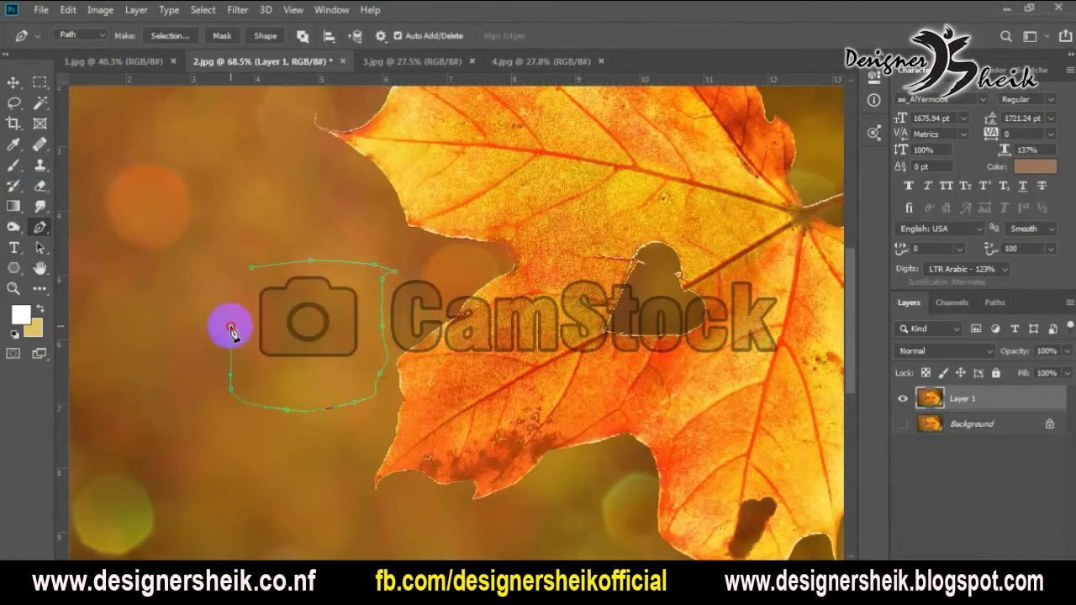
{"action": "left_click", "coordinate": [231, 326]}
{"action": "left_click", "coordinate": [236, 300]}
{"action": "left_click", "coordinate": [251, 269]}
{"action": "key", "text": "ctrl+Return"}
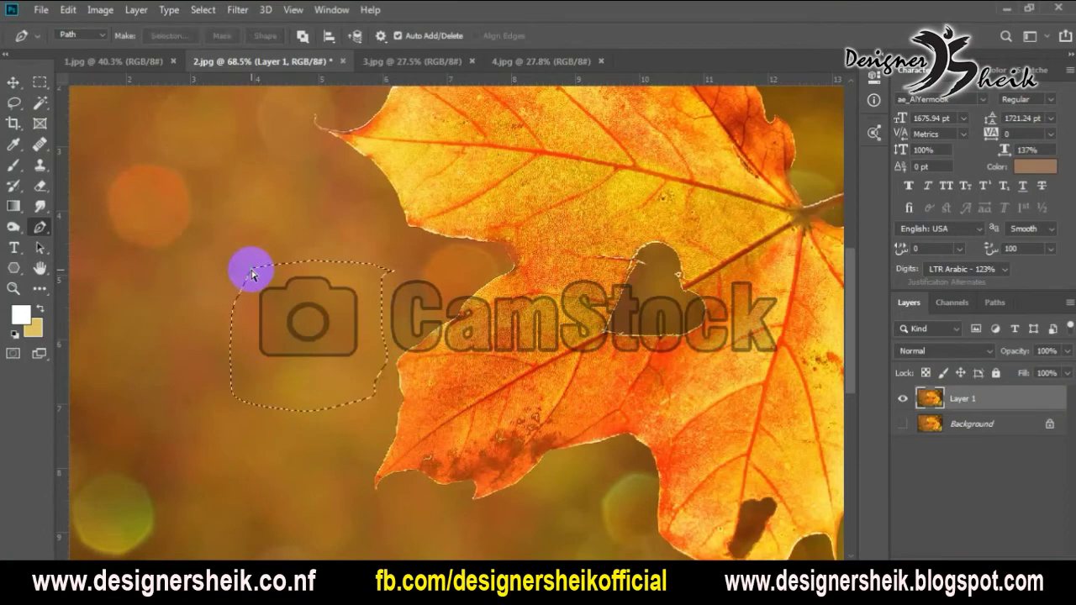
- Fill the selected camera icon area using Content-Aware contents in Normal mode at 100% opacity
{"action": "left_click", "coordinate": [67, 10]}
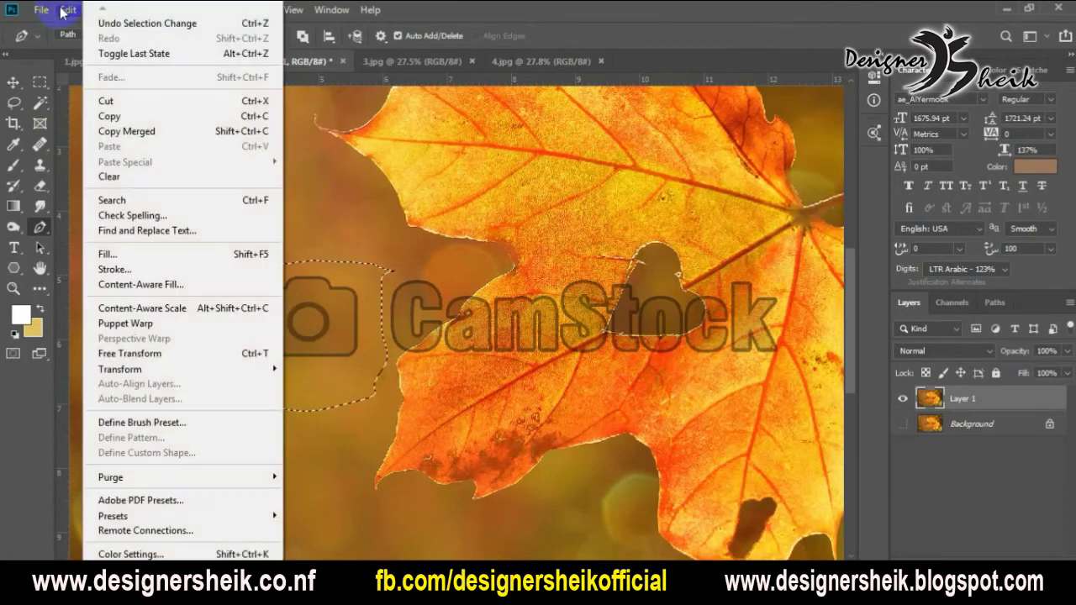
{"action": "left_click", "coordinate": [98, 255]}
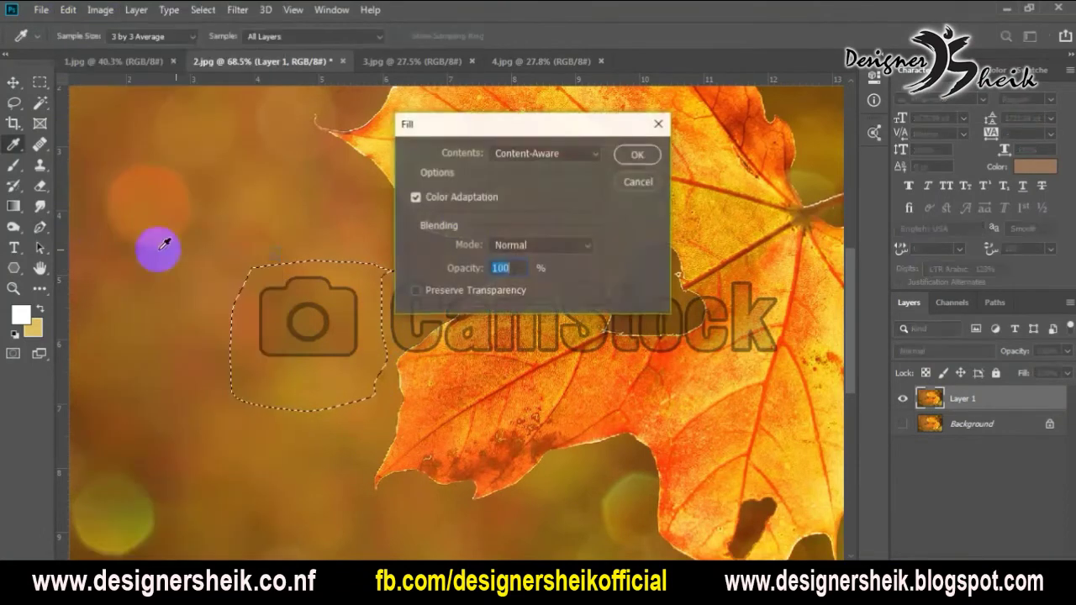
{"action": "left_click", "coordinate": [637, 154]}
- Draw a closed Pen path around the background part of the watermark's letter C, following the leaf edge, and convert it to a selection
{"action": "key", "text": "p"}
{"action": "left_click", "coordinate": [458, 310]}
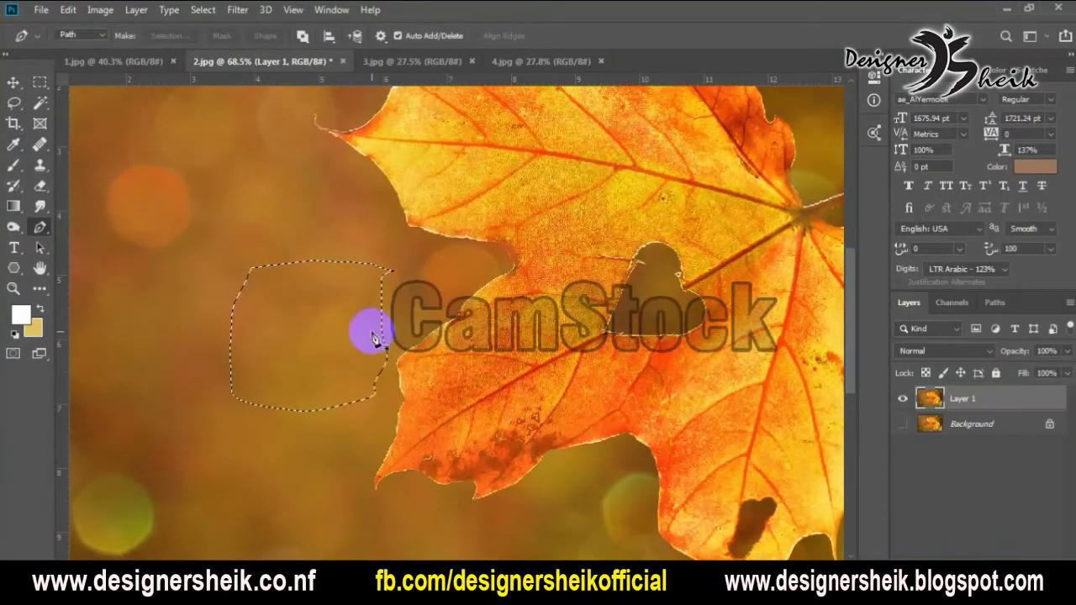
{"action": "left_click", "coordinate": [396, 272]}
{"action": "left_click", "coordinate": [437, 273]}
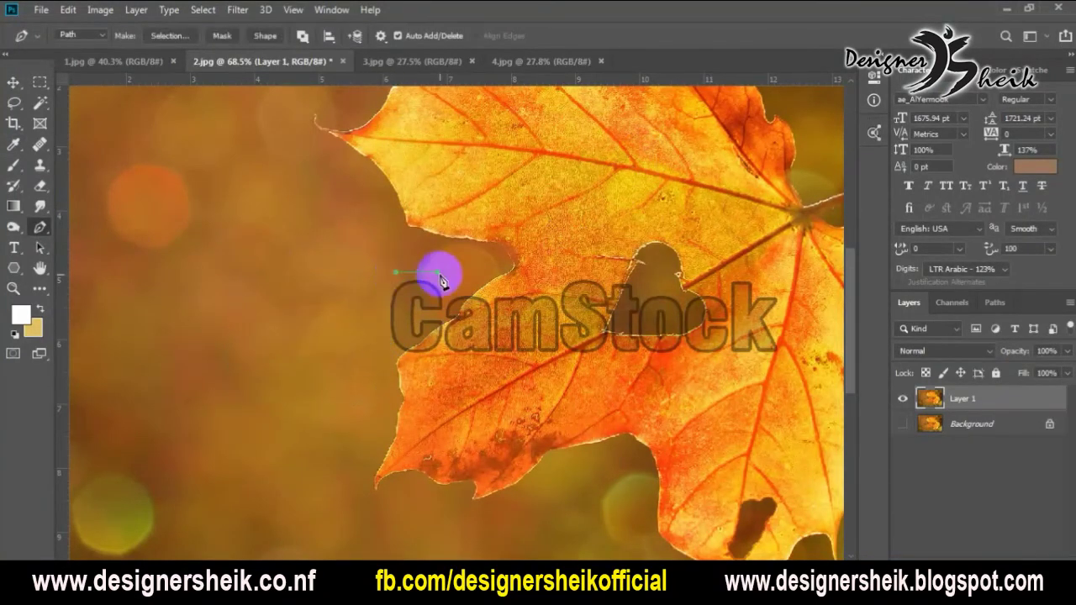
{"action": "left_click", "coordinate": [450, 291]}
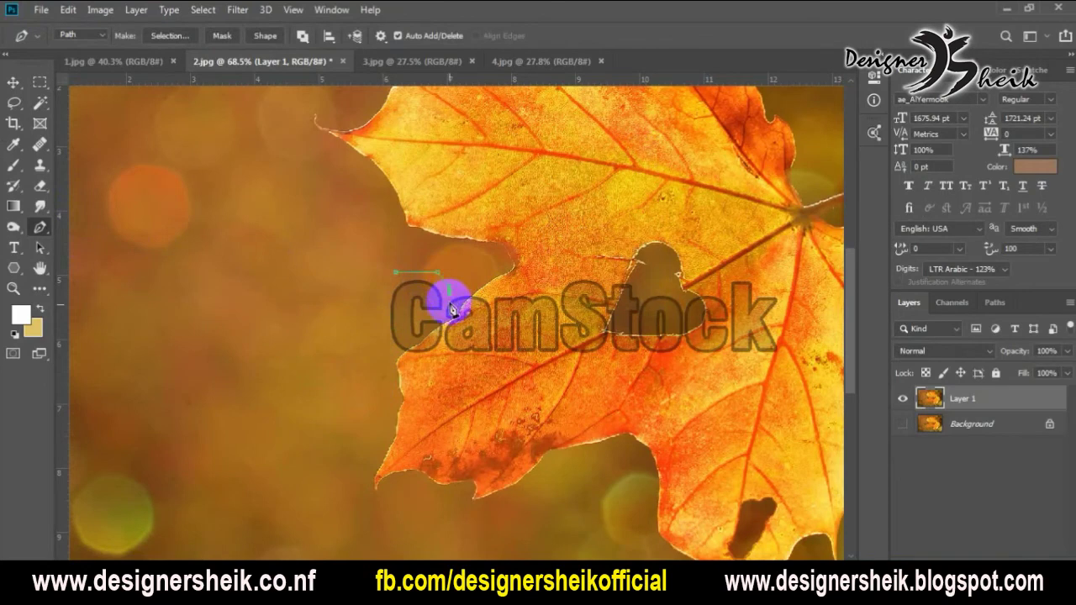
{"action": "left_click", "coordinate": [405, 358]}
{"action": "left_click", "coordinate": [392, 275]}
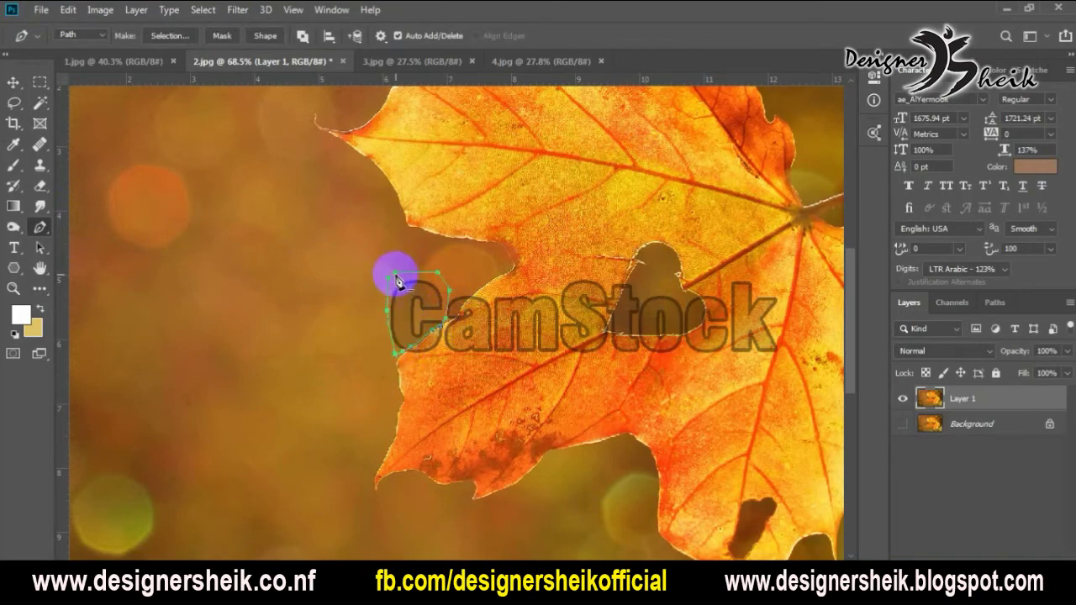
- Open Content-Aware Fill for the selected letter C area and turn off the Scale and Mirror options
{"action": "left_click", "coordinate": [69, 10]}
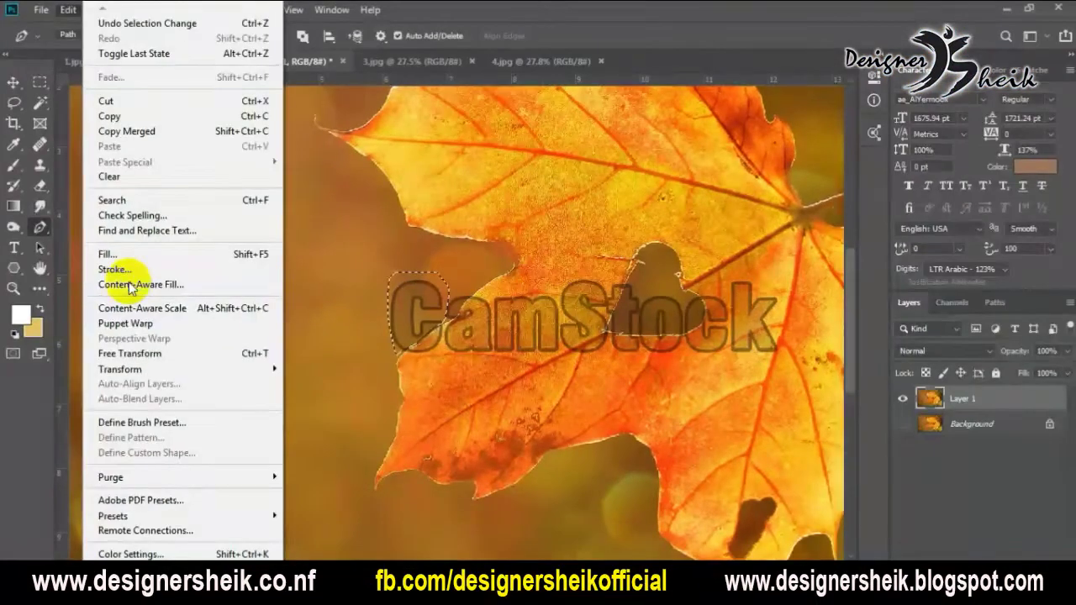
{"action": "left_click", "coordinate": [395, 290]}
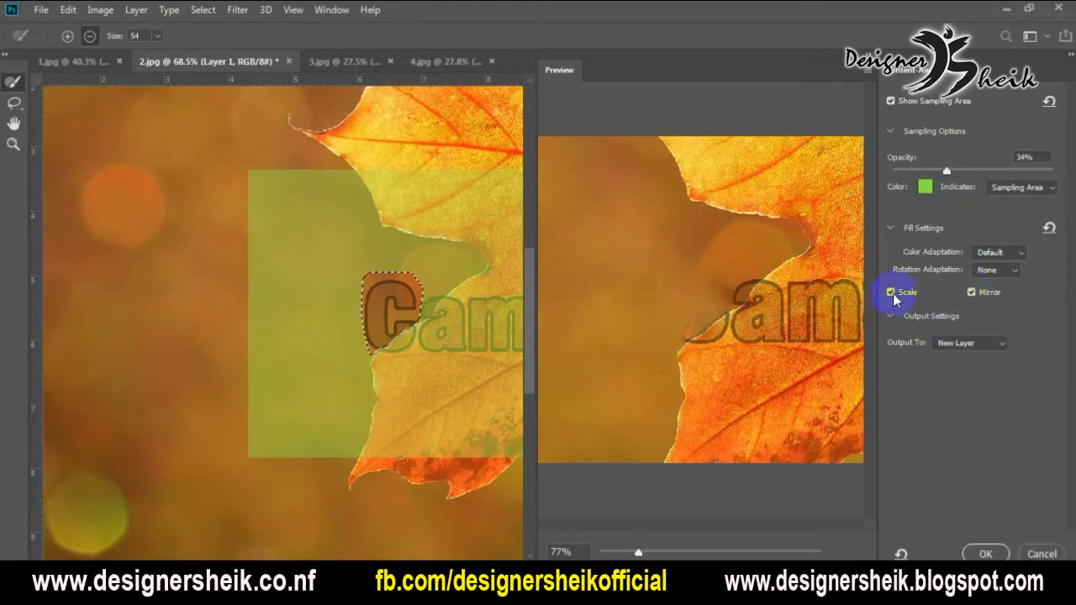
{"action": "left_click", "coordinate": [892, 294]}
{"action": "left_click", "coordinate": [972, 293]}
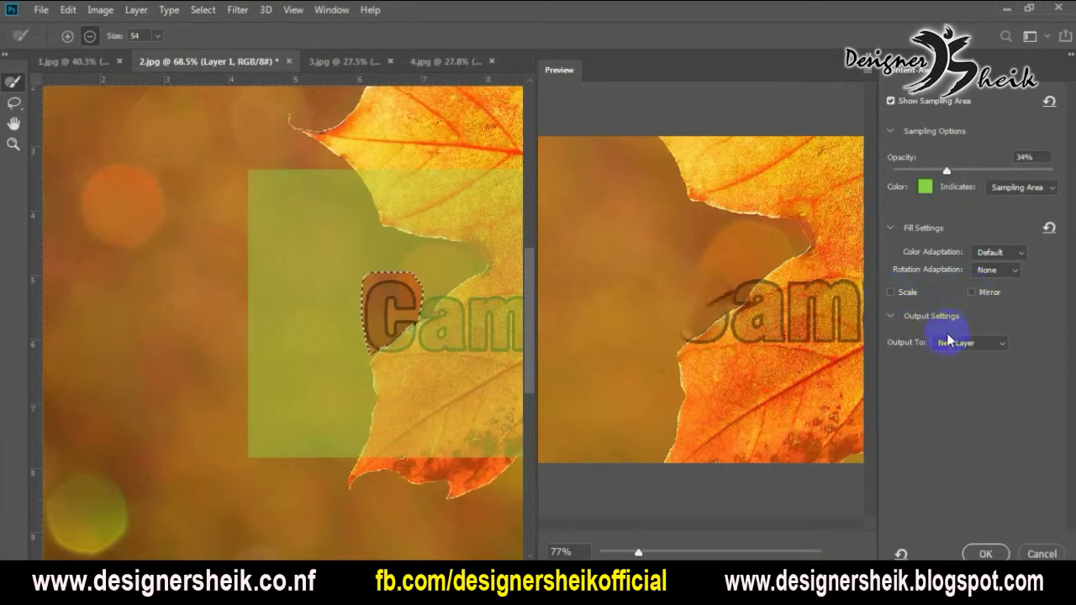
- Output the Content-Aware Fill to a duplicate layer with 35% overlay opacity, apply it and deselect
{"action": "left_click", "coordinate": [954, 343]}
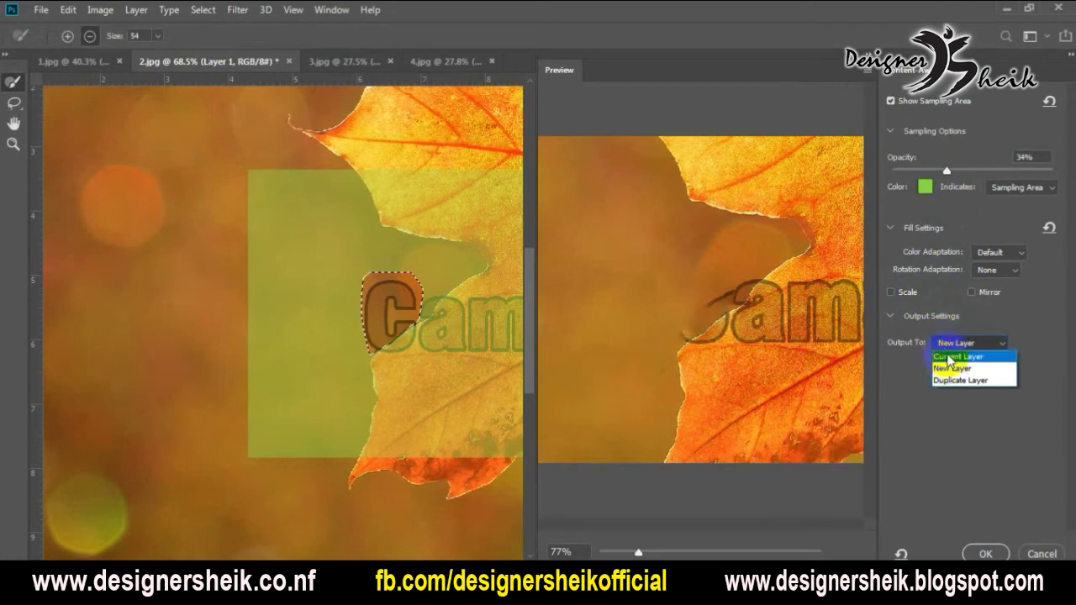
{"action": "left_click", "coordinate": [949, 357]}
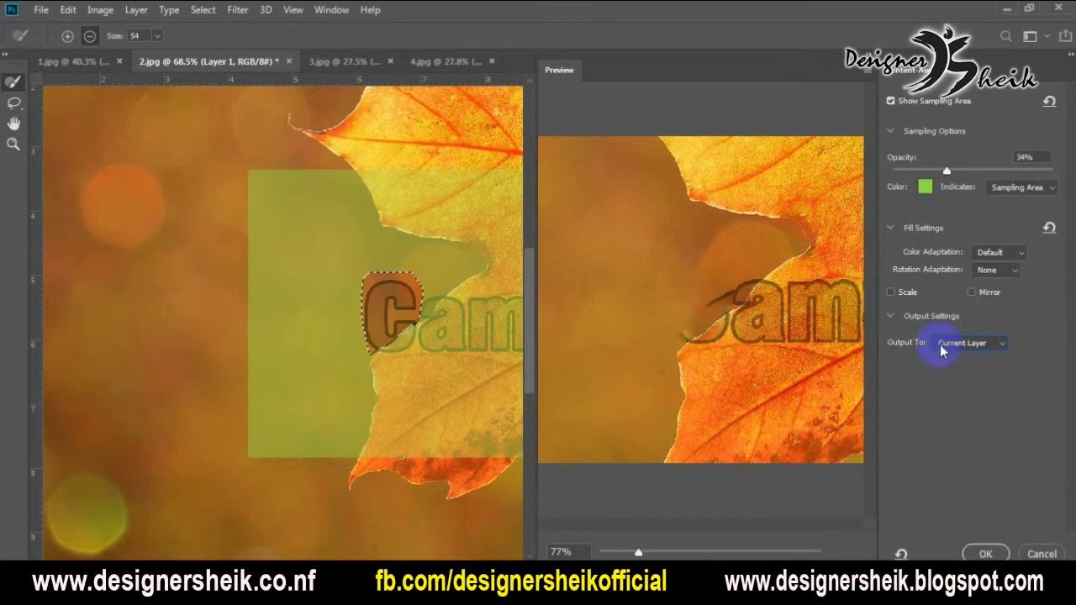
{"action": "left_click", "coordinate": [958, 343]}
{"action": "left_click", "coordinate": [947, 381]}
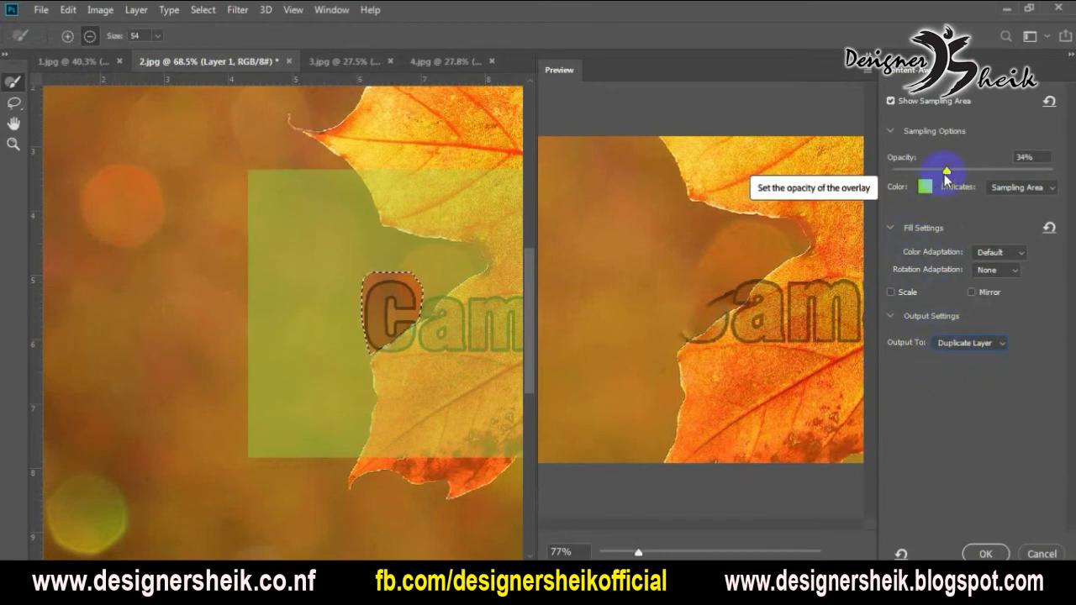
{"action": "left_click_drag", "start_coordinate": [944, 174], "coordinate": [957, 178]}
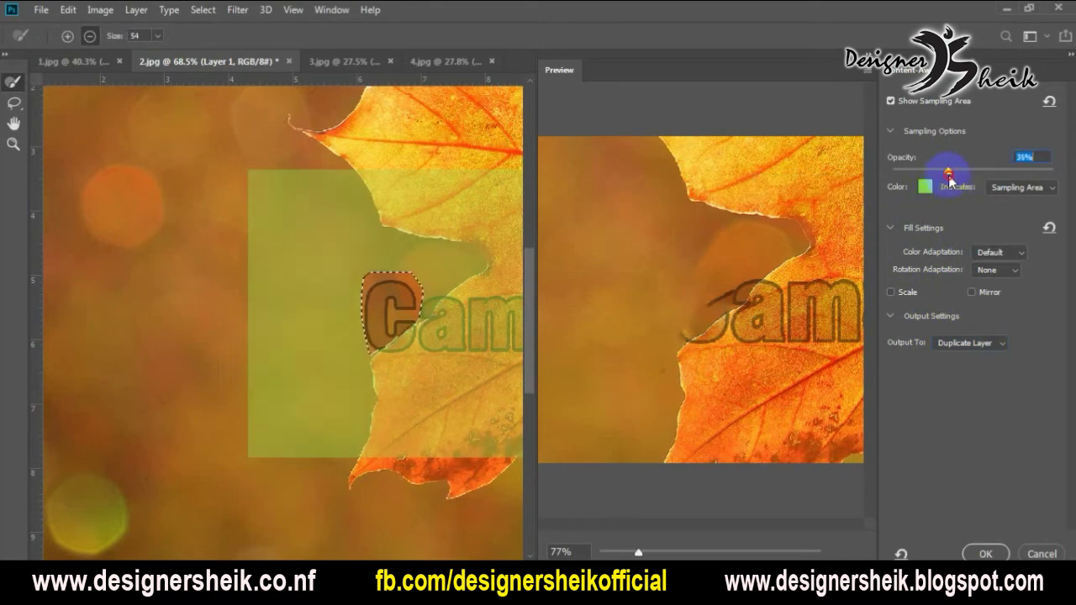
{"action": "left_click", "coordinate": [983, 553]}
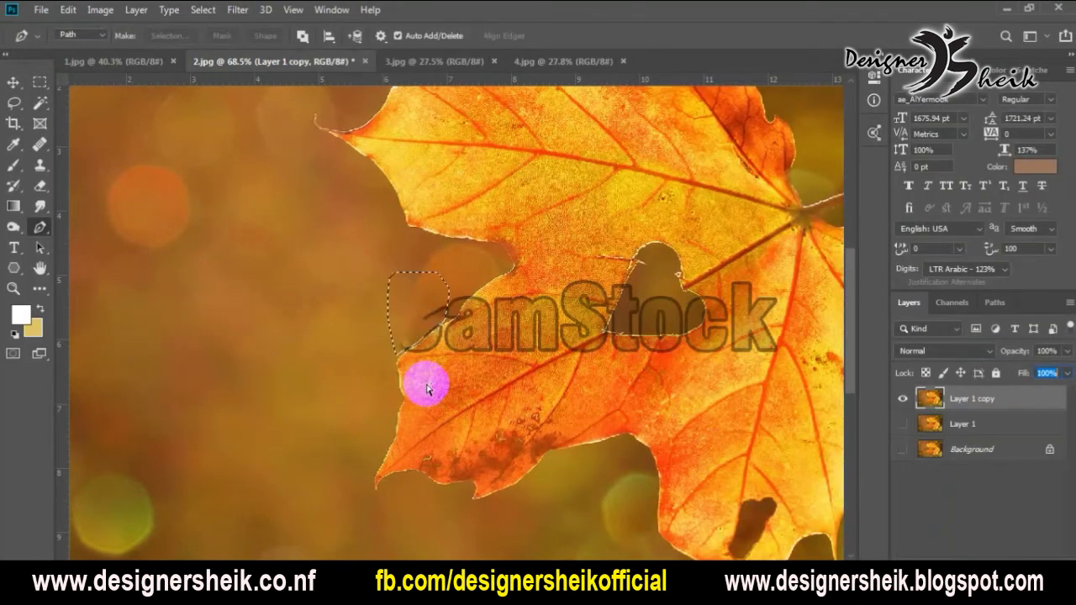
{"action": "key", "text": "ctrl+d"}
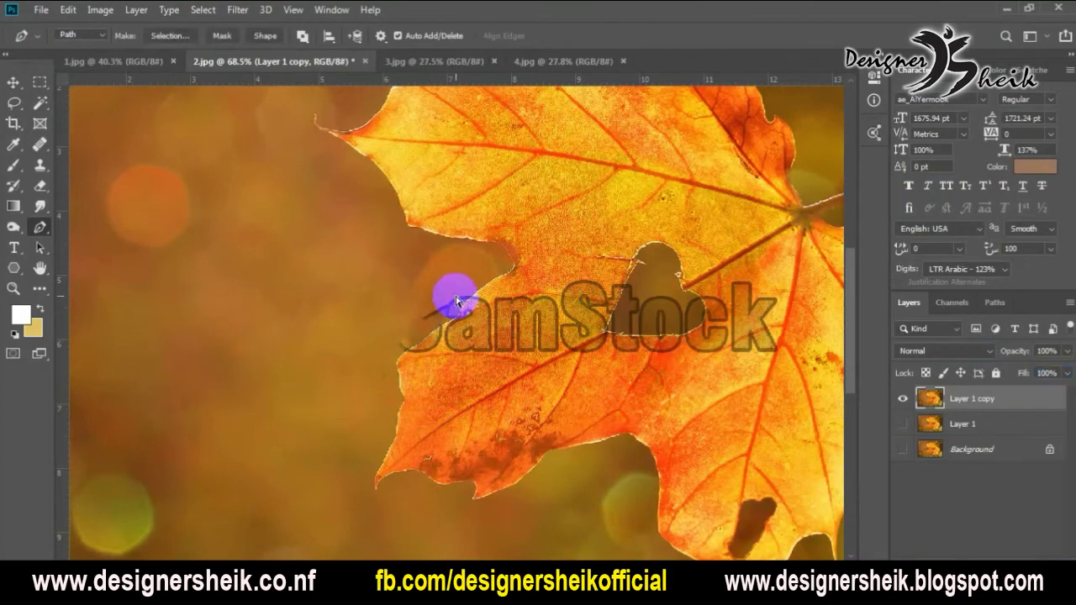
- Draw a closed Pen path along the leaf edge around the leftover letter strokes and convert it to a selection
{"action": "mouse_move", "coordinate": [454, 300]}
{"action": "left_mouse_down"}
{"action": "mouse_move", "coordinate": [480, 286]}
{"action": "mouse_move", "coordinate": [469, 301]}
{"action": "left_mouse_up"}
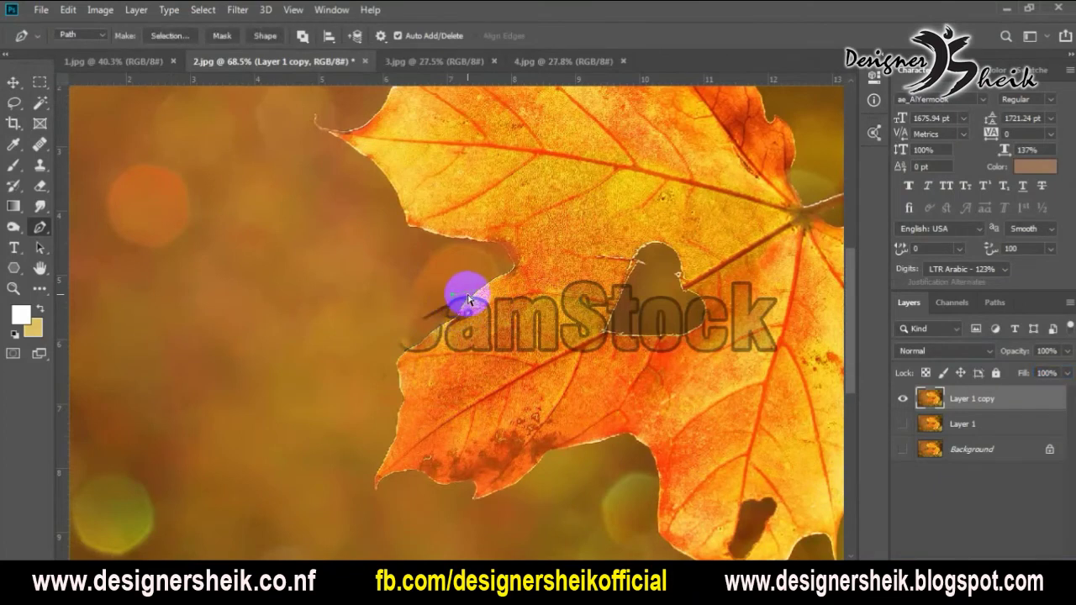
{"action": "scroll", "coordinate": [444, 303], "scroll_direction": "up", "scroll_amount": 3}
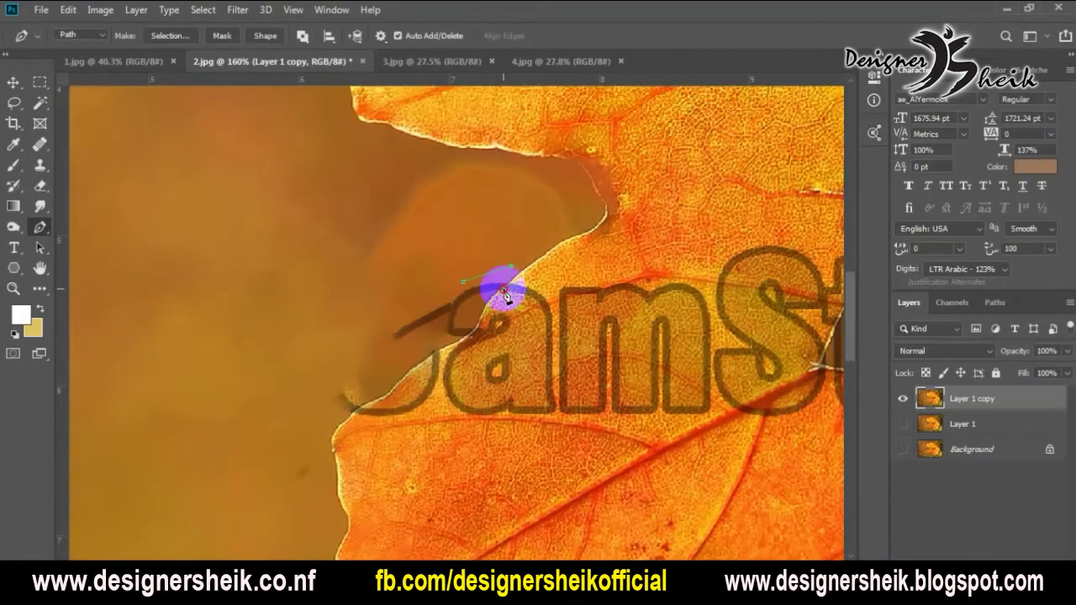
{"action": "left_click_drag", "start_coordinate": [485, 317], "coordinate": [464, 290]}
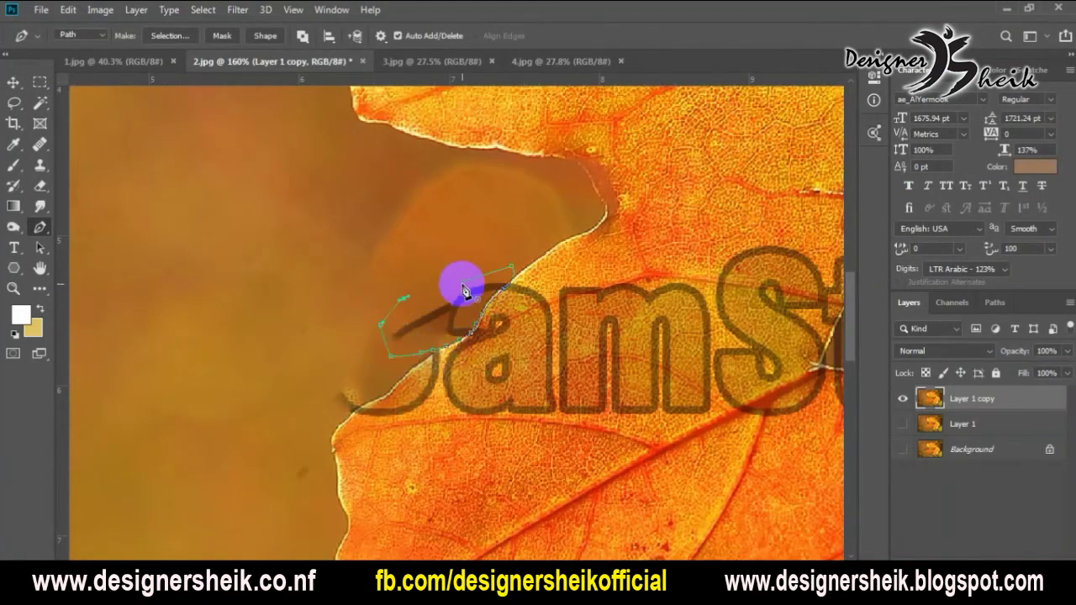
{"action": "key", "text": "ctrl+Return"}
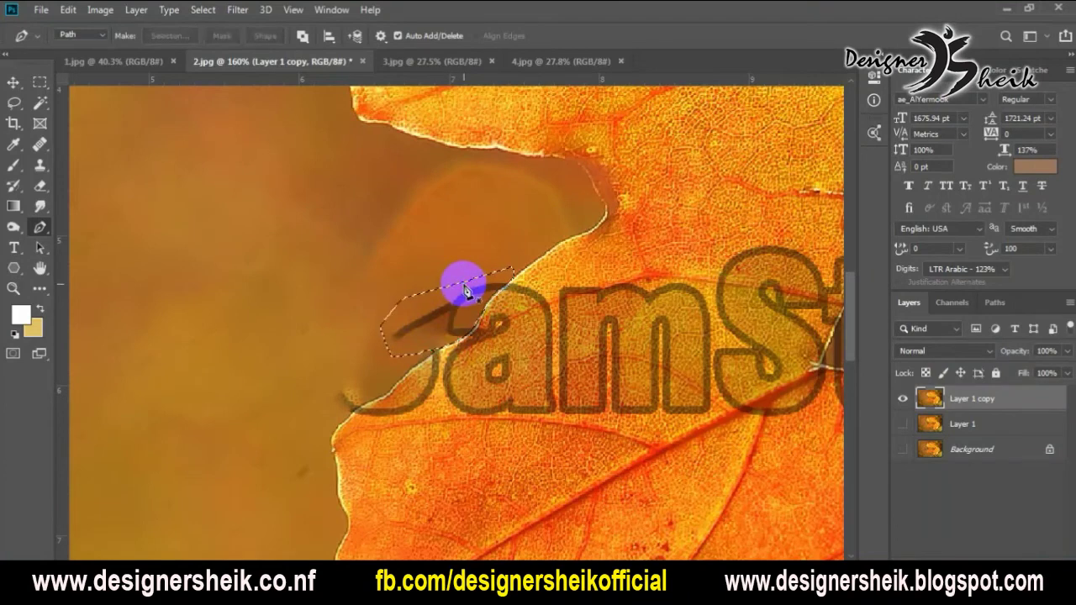
- Copy the selected fragment to a new layer, reload its outline as a selection and try Content-Aware Fill on that layer
{"action": "key", "text": "ctrl+j"}
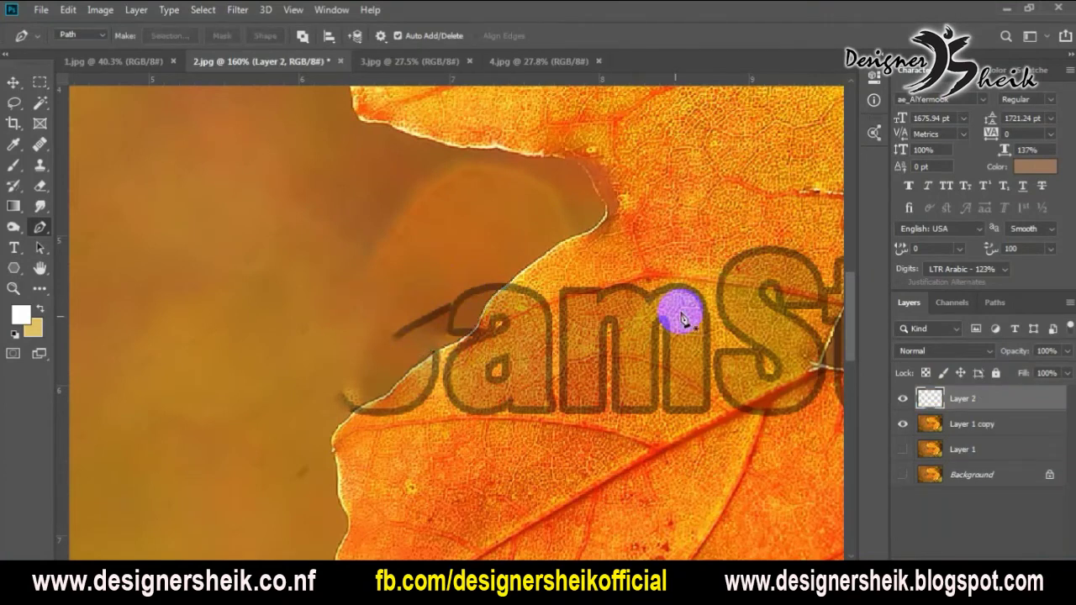
{"action": "left_click", "coordinate": [927, 406], "text": "ctrl"}
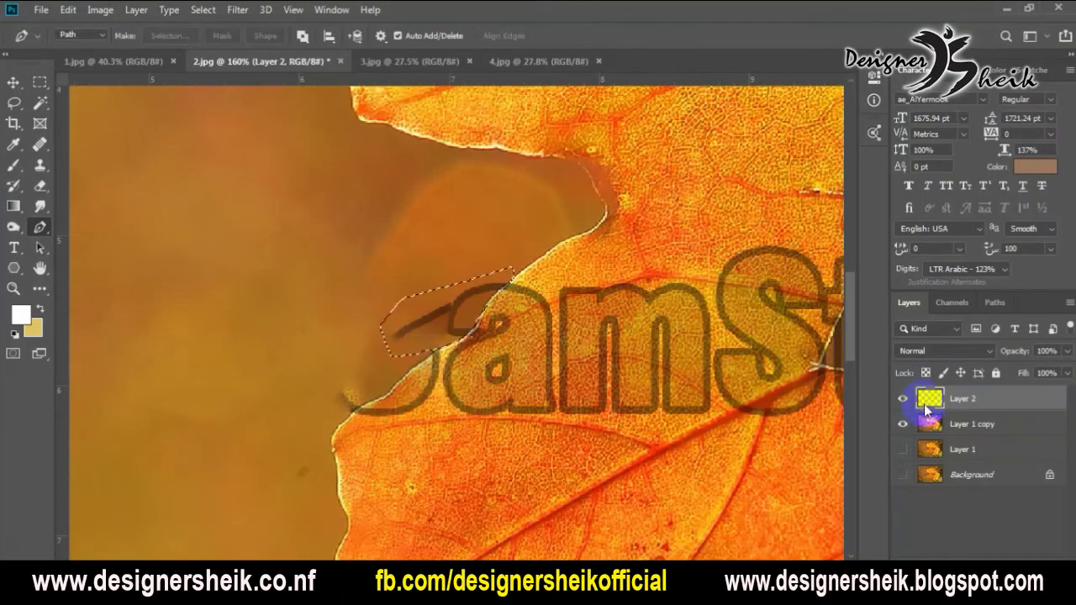
{"action": "left_click", "coordinate": [67, 10]}
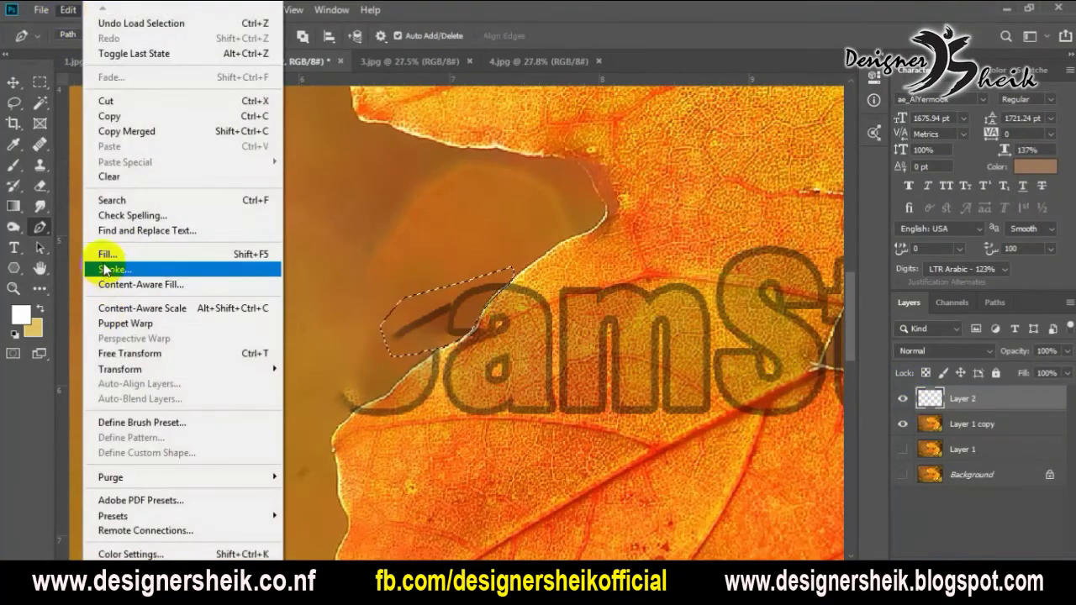
{"action": "left_click", "coordinate": [113, 288]}
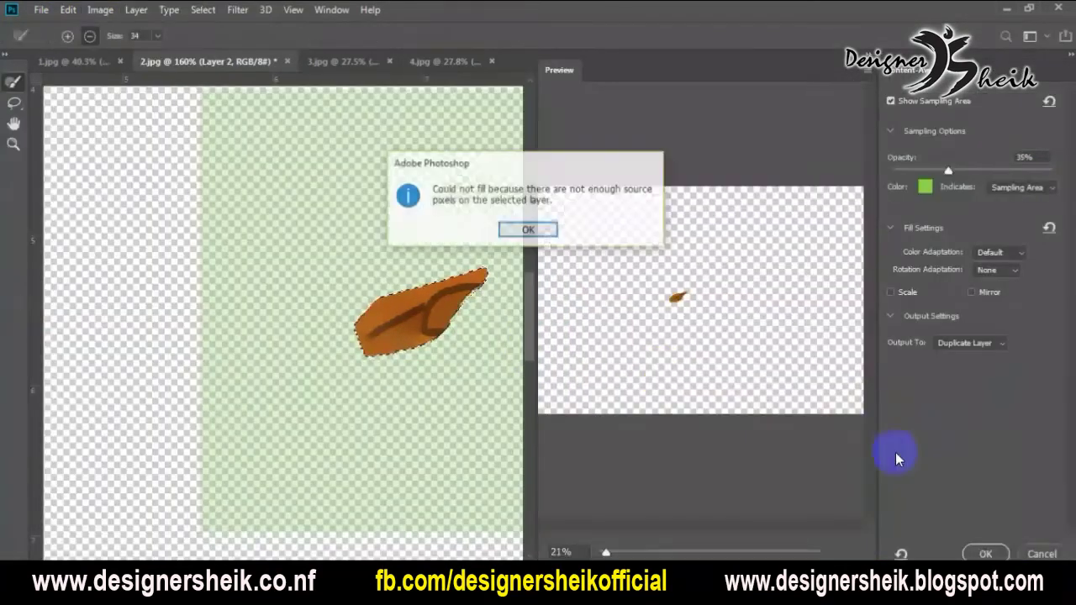
{"action": "left_click", "coordinate": [509, 230]}
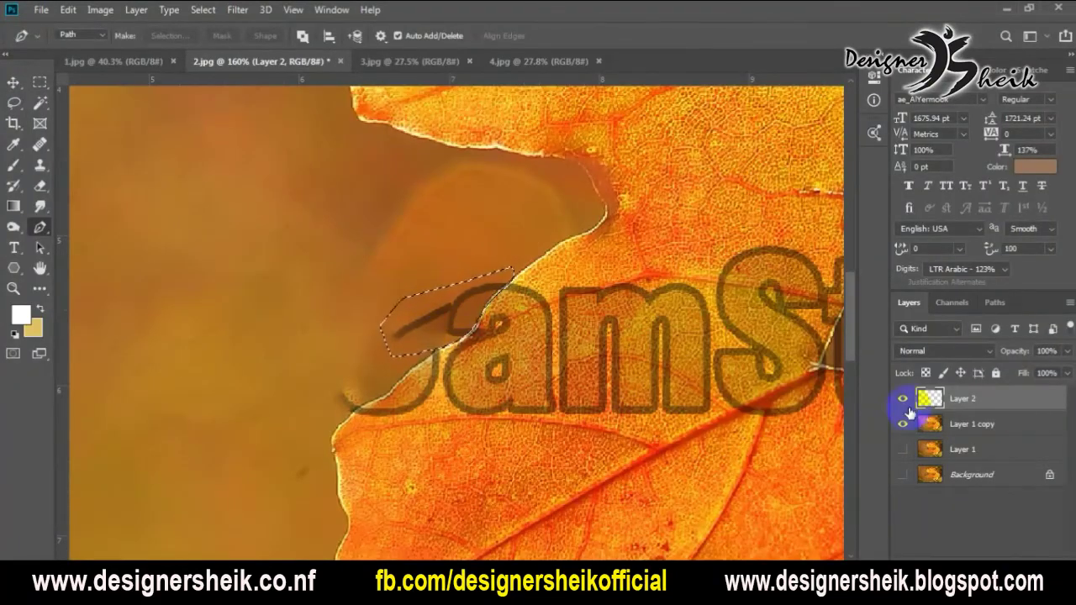
- Apply Content-Aware Fill to the selected area on Layer 1 copy, with the output set to Duplicate Layer
{"action": "left_click", "coordinate": [939, 425]}
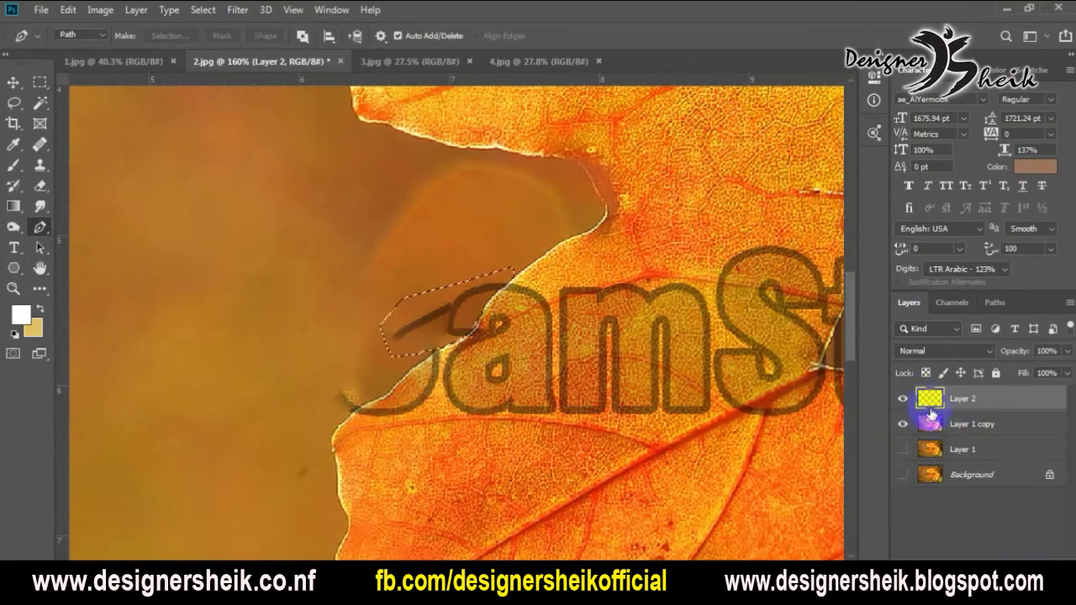
{"action": "left_click", "coordinate": [966, 427]}
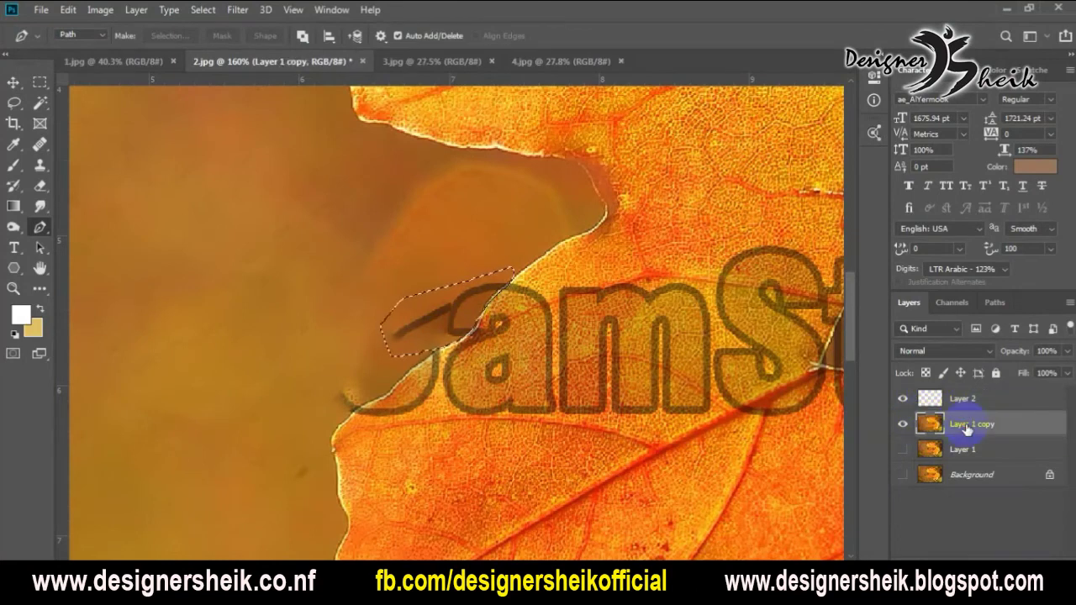
{"action": "left_click", "coordinate": [66, 10]}
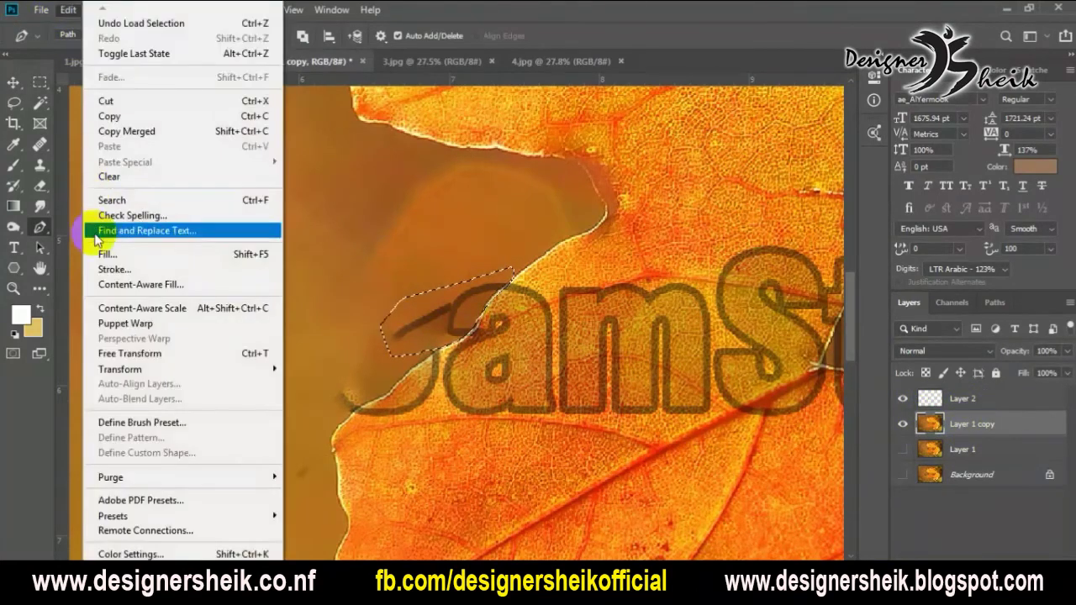
{"action": "left_click", "coordinate": [104, 283]}
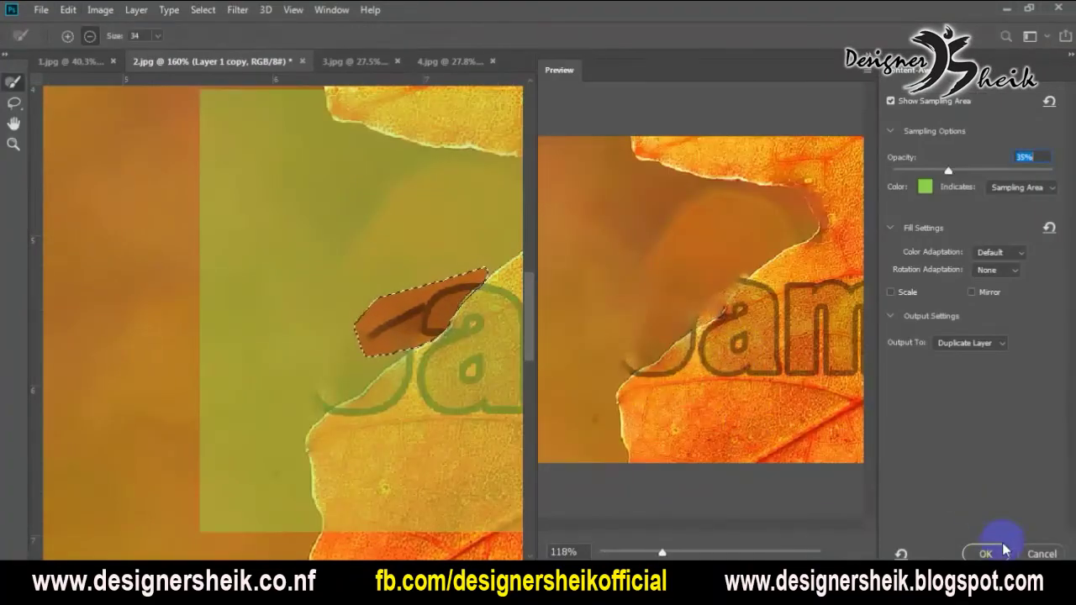
{"action": "left_click", "coordinate": [1002, 548]}
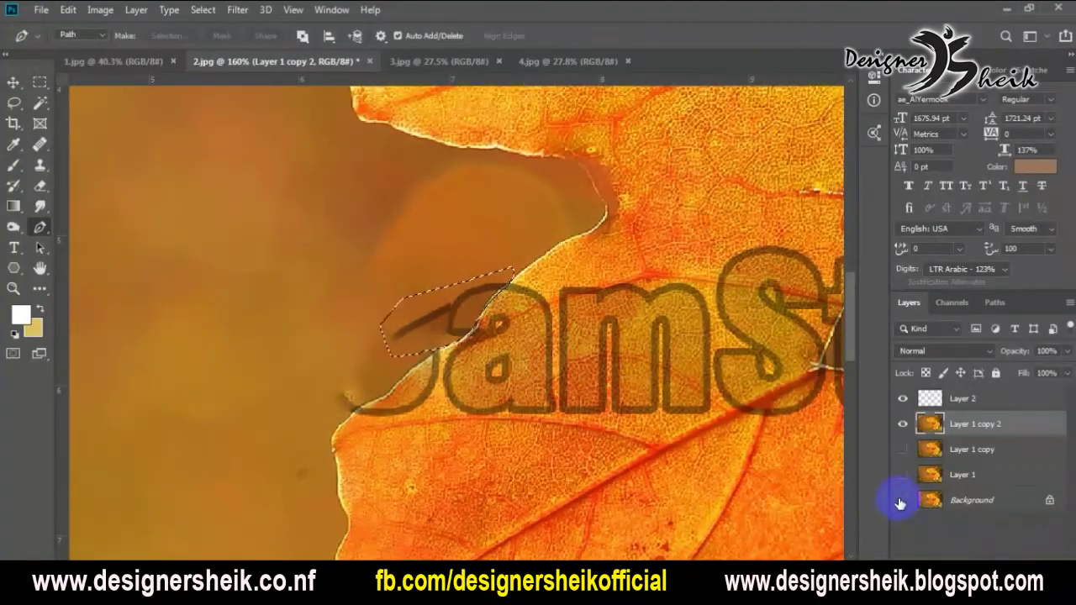
- Clear the copied watermark fragment from Layer 2 and deselect
{"action": "left_click", "coordinate": [950, 400]}
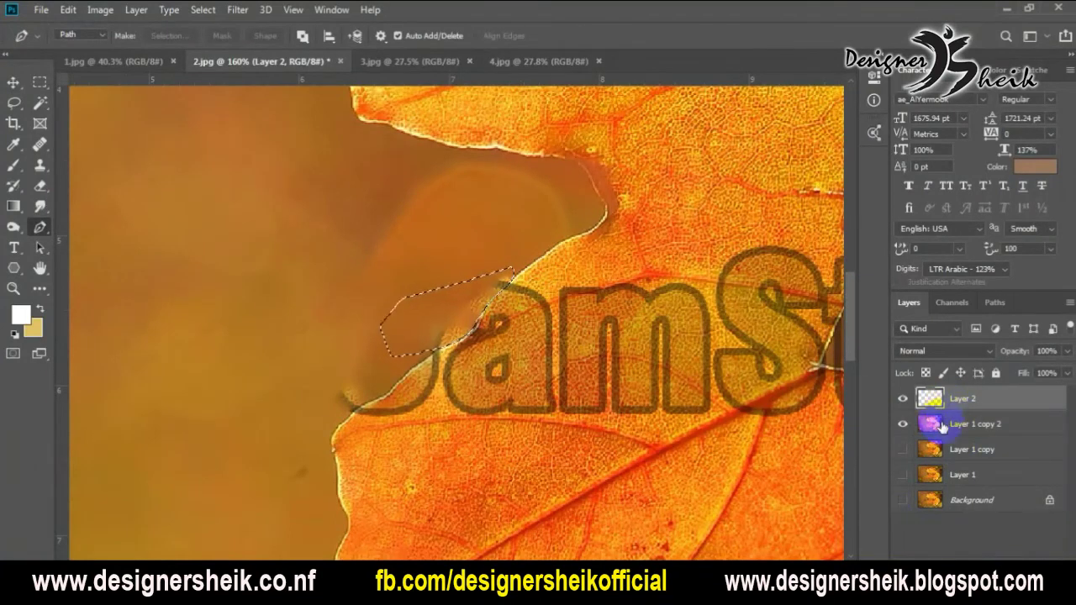
{"action": "left_click", "coordinate": [664, 412]}
{"action": "scroll", "coordinate": [409, 326], "scroll_direction": "down", "scroll_amount": 2}
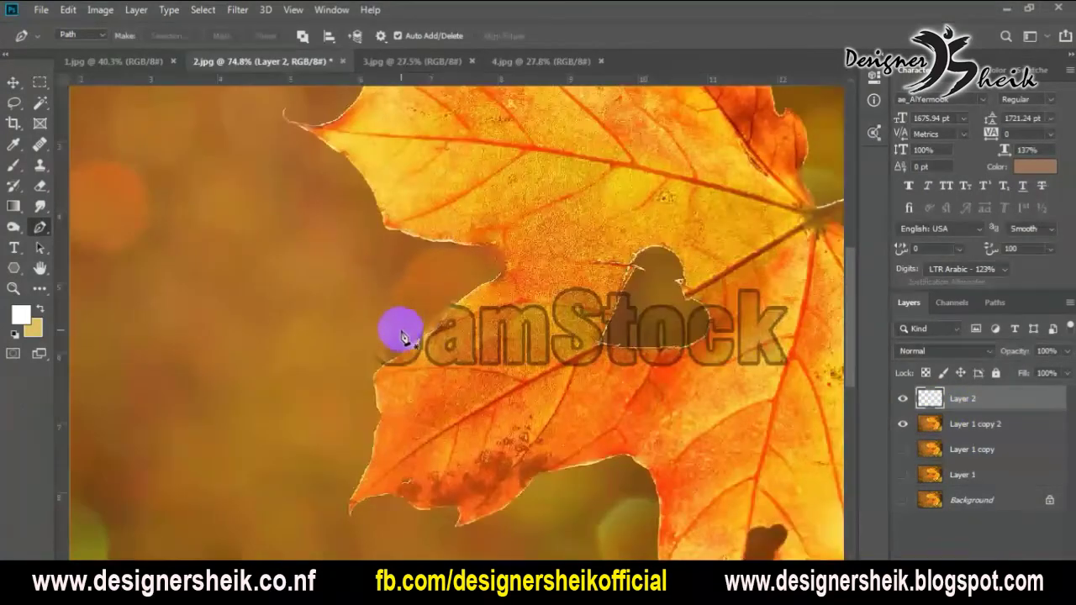
{"action": "scroll", "coordinate": [402, 343], "scroll_direction": "up", "scroll_amount": 1}
{"action": "scroll", "coordinate": [401, 348], "scroll_direction": "down", "scroll_amount": 2}
{"action": "scroll", "coordinate": [637, 372], "scroll_direction": "up", "scroll_amount": 1}
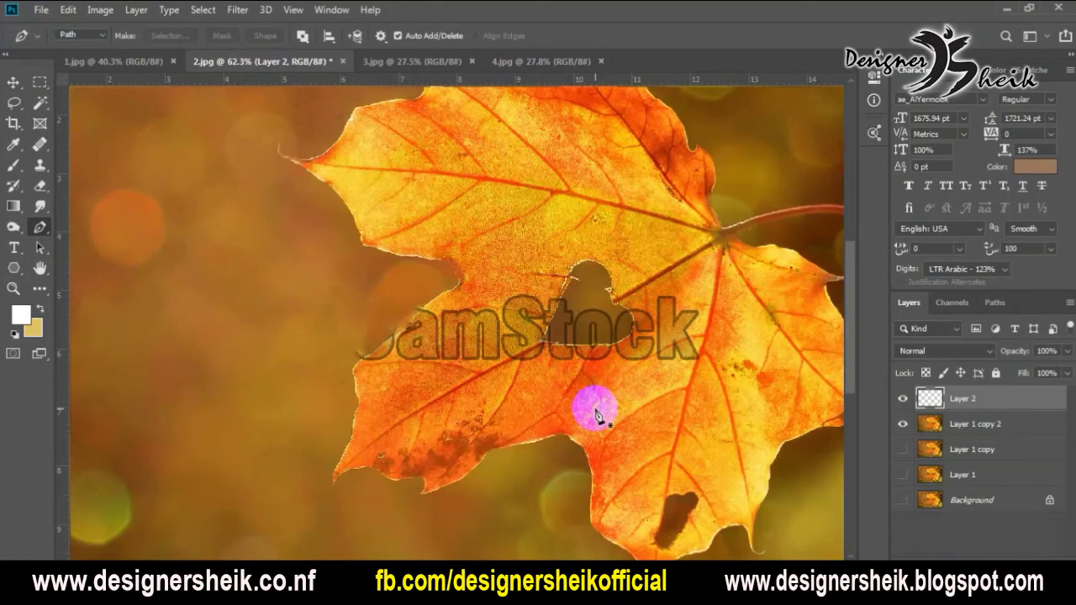
{"action": "scroll", "coordinate": [595, 412], "scroll_direction": "down", "scroll_amount": 1}
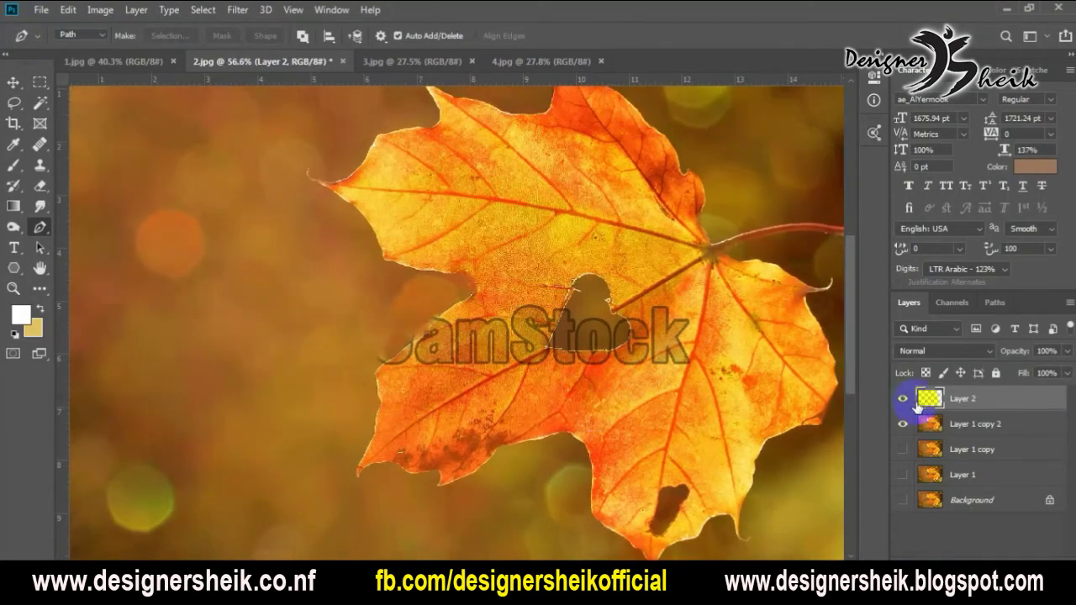
- In 1.jpg, draw a closed Pen path around the CamStock watermark above the orange bokeh circle and convert it to a selection
{"action": "left_click", "coordinate": [123, 58]}
{"action": "scroll", "coordinate": [259, 210], "scroll_direction": "up", "scroll_amount": 4}
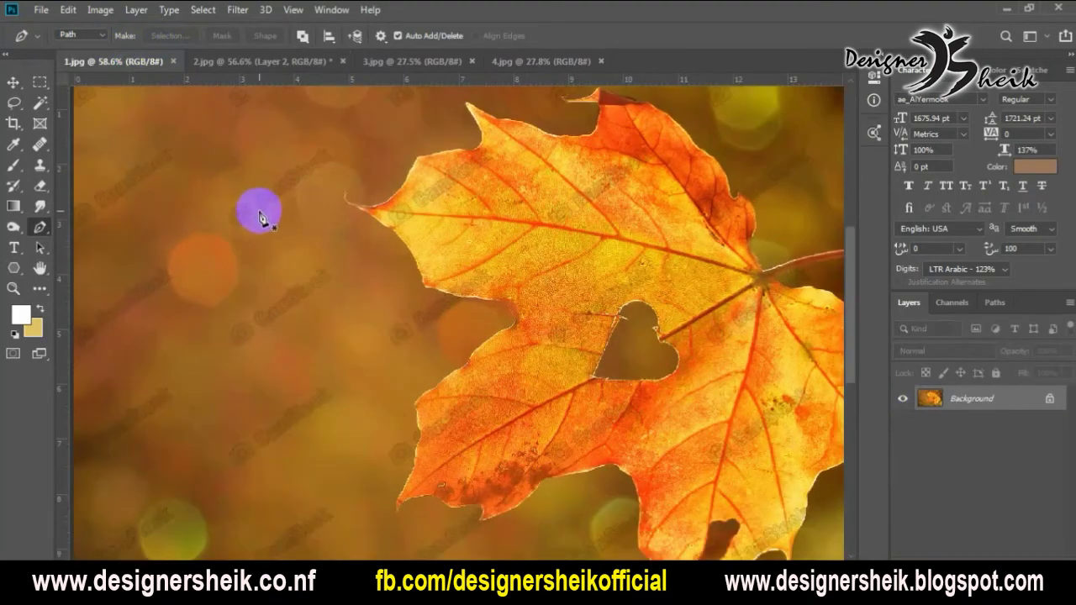
{"action": "scroll", "coordinate": [224, 206], "scroll_direction": "up", "scroll_amount": 5}
{"action": "mouse_move", "coordinate": [224, 248]}
{"action": "left_mouse_down"}
{"action": "mouse_move", "coordinate": [440, 125]}
{"action": "mouse_move", "coordinate": [363, 228]}
{"action": "left_mouse_up"}
{"action": "mouse_move", "coordinate": [249, 298]}
{"action": "left_mouse_down"}
{"action": "mouse_move", "coordinate": [221, 294]}
{"action": "mouse_move", "coordinate": [221, 256]}
{"action": "left_mouse_up"}
{"action": "key", "text": "ctrl+Return"}
- Fill the selected watermark with Content-Aware contents in Normal mode at 100% opacity and deselect
{"action": "left_click", "coordinate": [68, 10]}
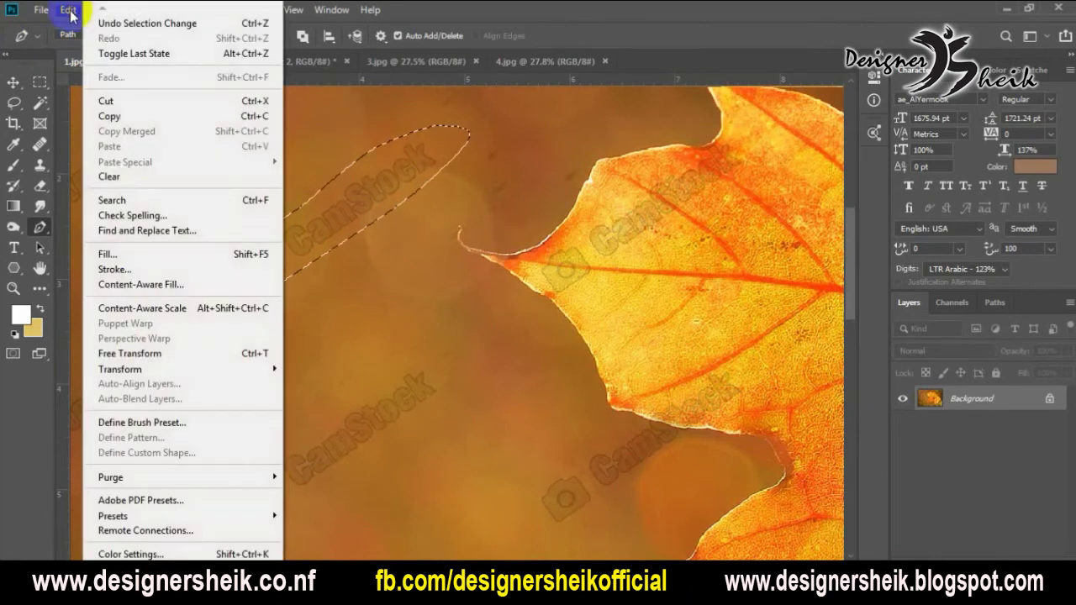
{"action": "left_click", "coordinate": [110, 252]}
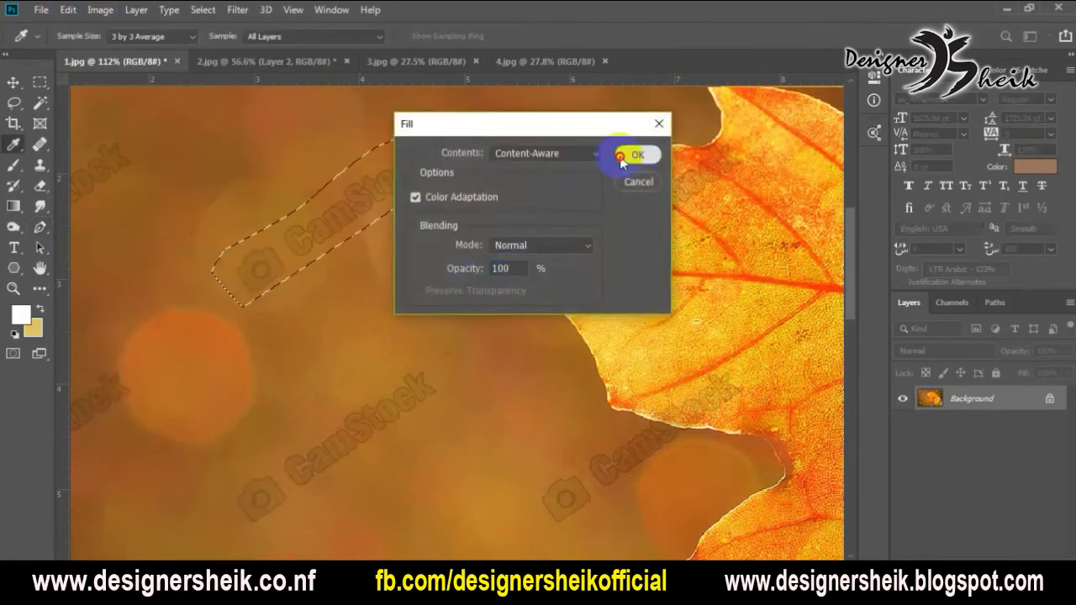
{"action": "left_click", "coordinate": [637, 155]}
{"action": "key", "text": "p"}
{"action": "key", "text": "ctrl+d"}
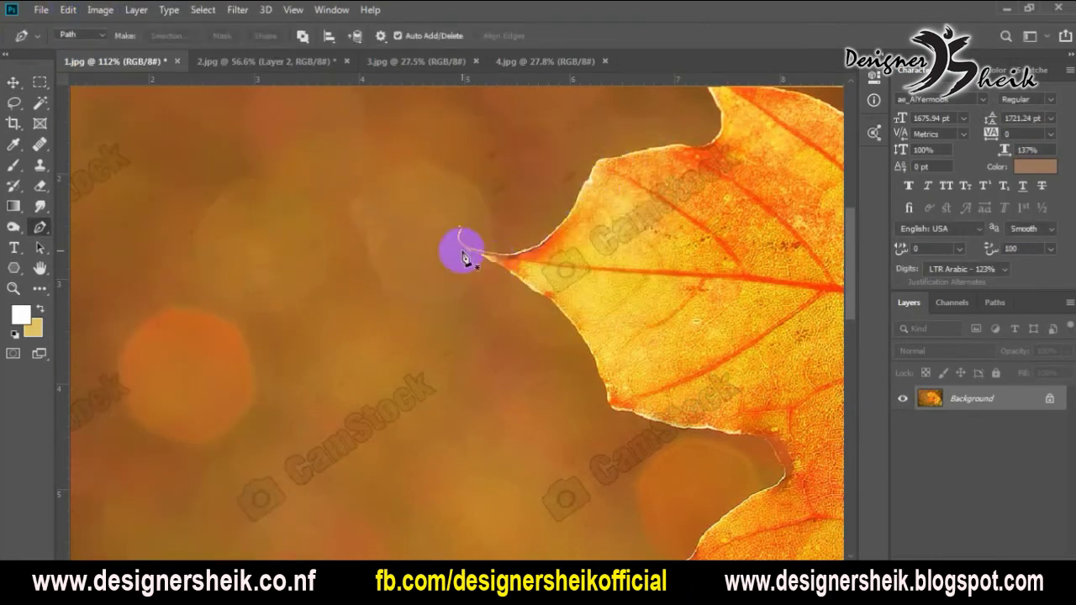
- Draw a closed Pen path around the watermark fragment in the photo's upper-left corner and convert it to a selection
{"action": "scroll", "coordinate": [343, 264], "scroll_direction": "down", "scroll_amount": 4}
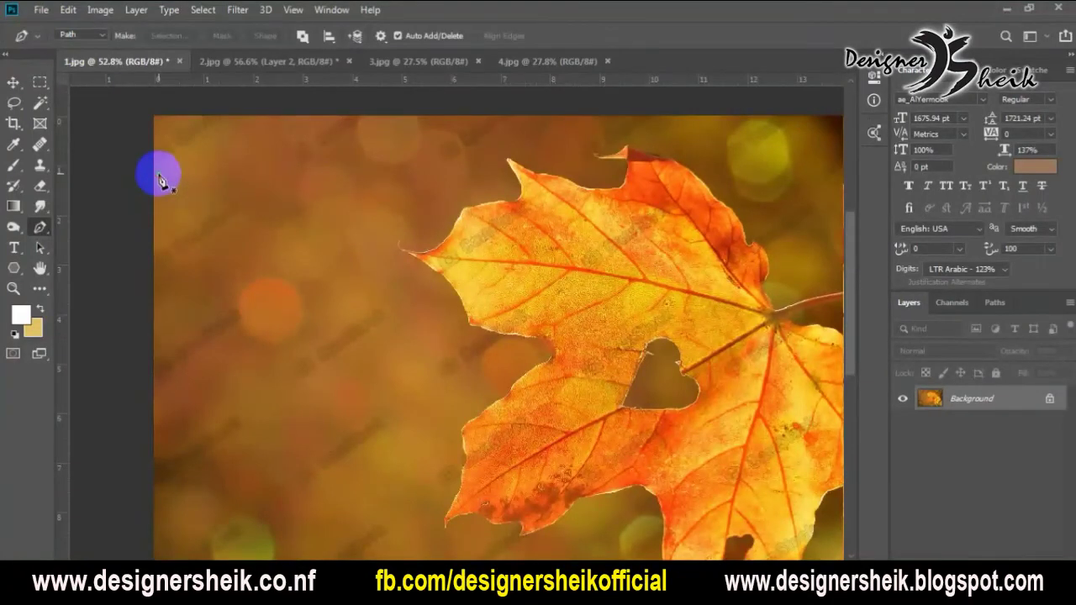
{"action": "left_click", "coordinate": [158, 174]}
{"action": "left_click", "coordinate": [213, 149]}
{"action": "left_click", "coordinate": [251, 131]}
{"action": "left_click_drag", "start_coordinate": [213, 108], "coordinate": [147, 131]}
{"action": "left_click_drag", "start_coordinate": [143, 155], "coordinate": [147, 176]}
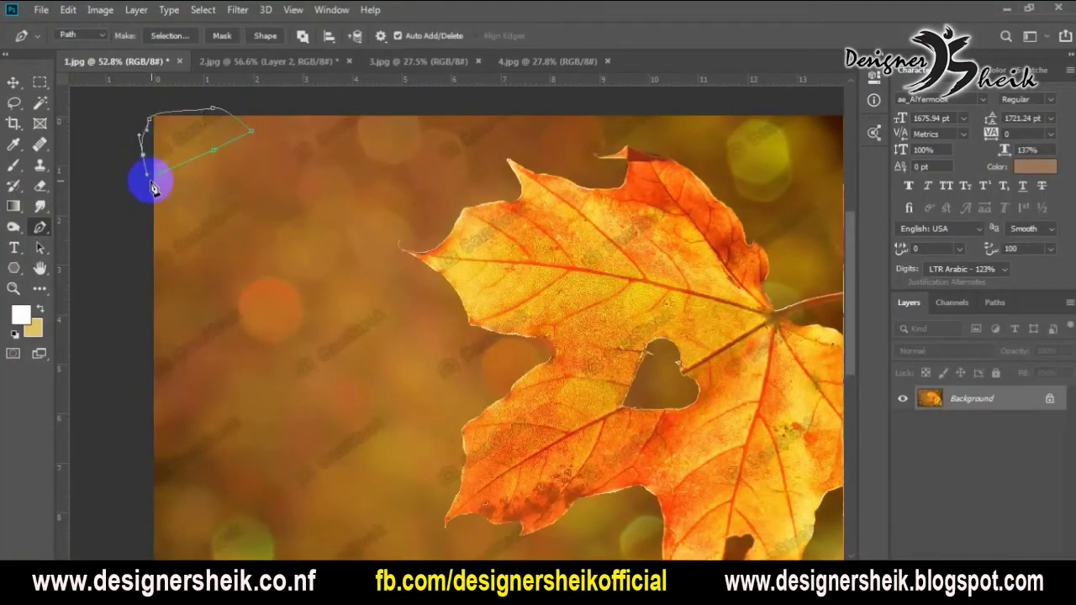
{"action": "left_click", "coordinate": [161, 176]}
{"action": "key", "text": "ctrl+Return"}
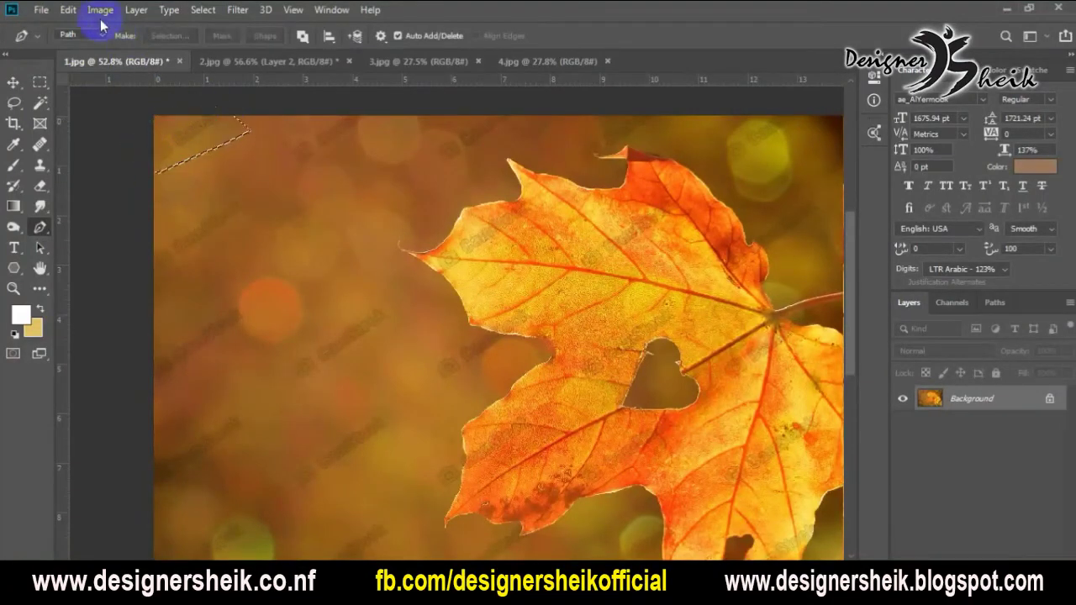
- Fill the selected corner fragment with Content-Aware contents and deselect
{"action": "left_click", "coordinate": [68, 10]}
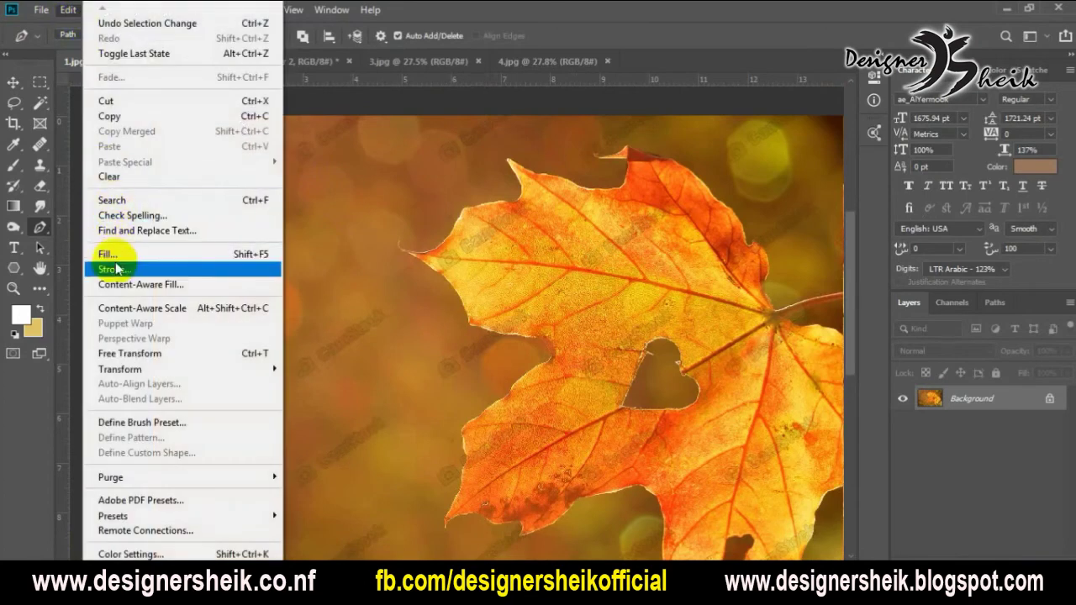
{"action": "left_click", "coordinate": [134, 252]}
{"action": "left_click", "coordinate": [635, 154]}
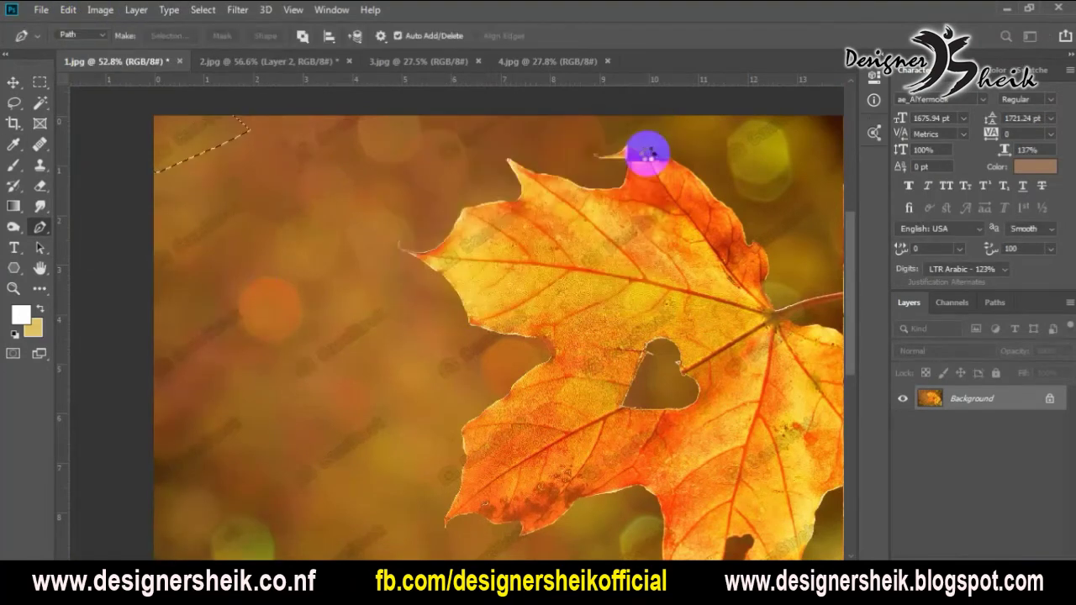
{"action": "key", "text": "ctrl+d"}
- Paint out the CamStock watermark on the leaf's upper middle part, above the central vein, with the Spot Healing Brush
{"action": "scroll", "coordinate": [487, 254], "scroll_direction": "down", "scroll_amount": 2}
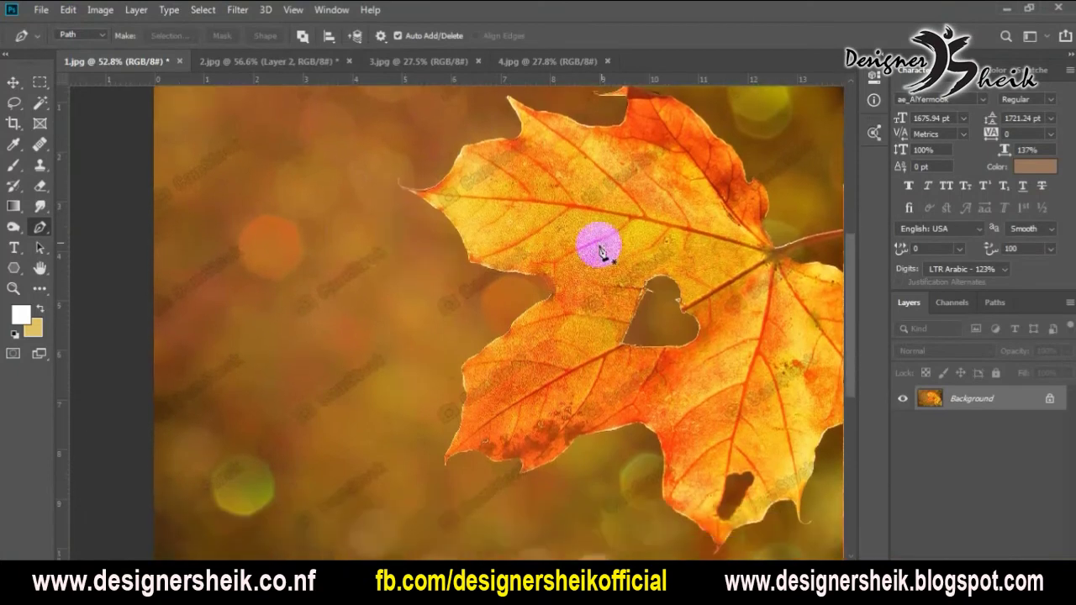
{"action": "scroll", "coordinate": [672, 160], "scroll_direction": "up", "scroll_amount": 2}
{"action": "scroll", "coordinate": [673, 160], "scroll_direction": "up", "scroll_amount": 2}
{"action": "scroll", "coordinate": [622, 210], "scroll_direction": "up", "scroll_amount": 3}
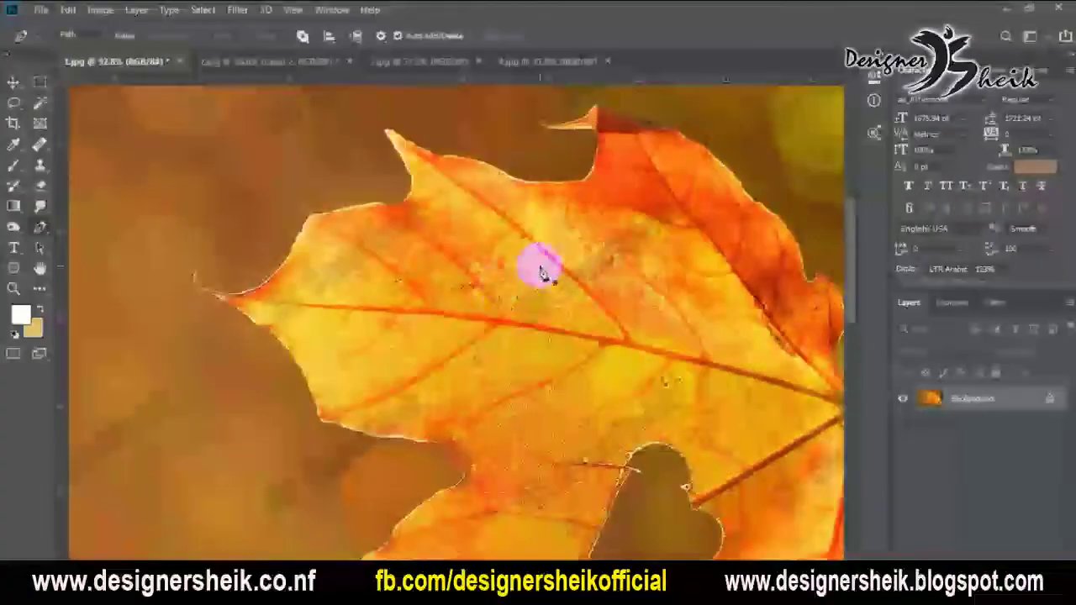
{"action": "scroll", "coordinate": [465, 305], "scroll_direction": "down", "scroll_amount": 1}
{"action": "scroll", "coordinate": [461, 299], "scroll_direction": "down", "scroll_amount": 2}
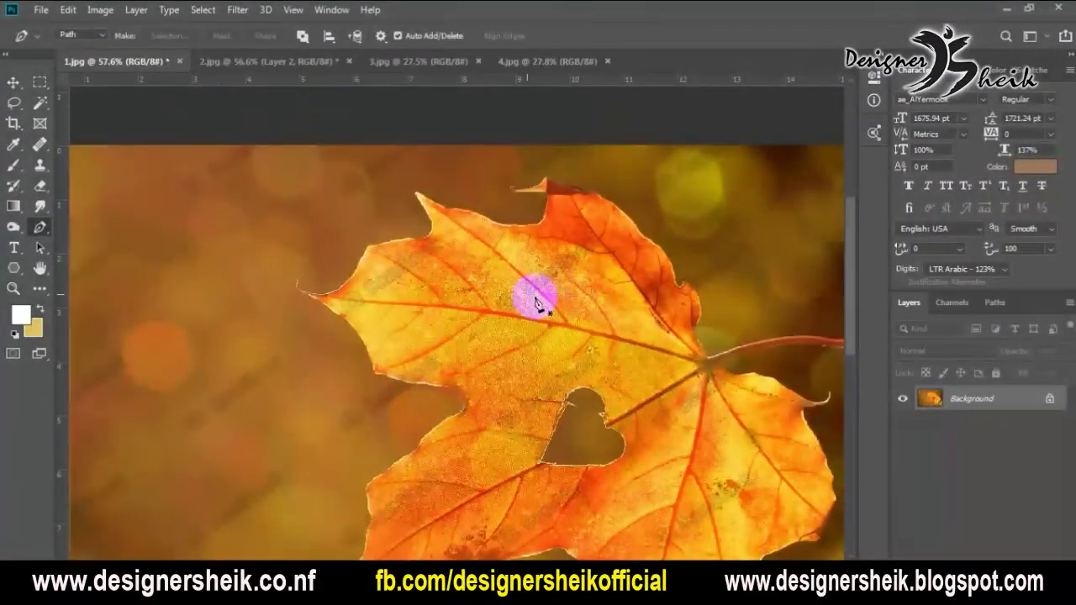
{"action": "scroll", "coordinate": [511, 288], "scroll_direction": "up", "scroll_amount": 3}
{"action": "left_click_drag", "start_coordinate": [38, 145], "coordinate": [95, 162]}
{"action": "scroll", "coordinate": [542, 293], "scroll_direction": "up", "scroll_amount": 7}
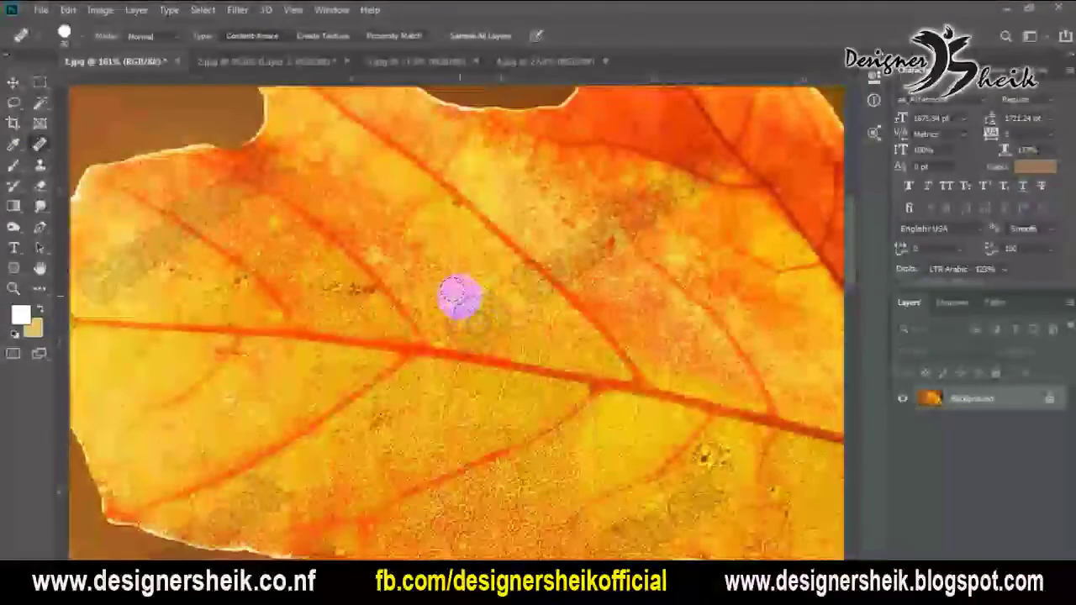
{"action": "mouse_move", "coordinate": [460, 296]}
{"action": "left_mouse_down"}
{"action": "mouse_move", "coordinate": [488, 310]}
{"action": "mouse_move", "coordinate": [480, 316]}
{"action": "left_mouse_up"}
{"action": "left_click_drag", "start_coordinate": [504, 269], "coordinate": [542, 302]}
{"action": "mouse_move", "coordinate": [555, 244]}
{"action": "left_mouse_down"}
{"action": "mouse_move", "coordinate": [572, 260]}
{"action": "mouse_move", "coordinate": [584, 252]}
{"action": "mouse_move", "coordinate": [547, 250]}
{"action": "mouse_move", "coordinate": [580, 253]}
{"action": "left_mouse_up"}
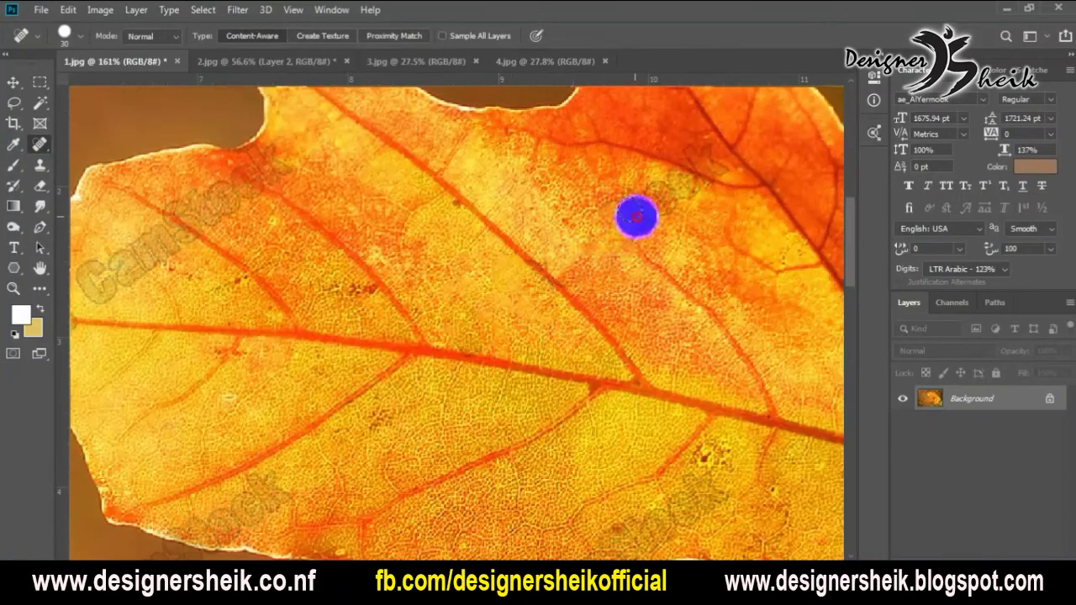
- Heal the CamStock lettering on the leaf's left lobe with Content-Aware Spot Healing strokes
{"action": "scroll", "coordinate": [607, 259], "scroll_direction": "down", "scroll_amount": 4}
{"action": "scroll", "coordinate": [509, 287], "scroll_direction": "up", "scroll_amount": 1}
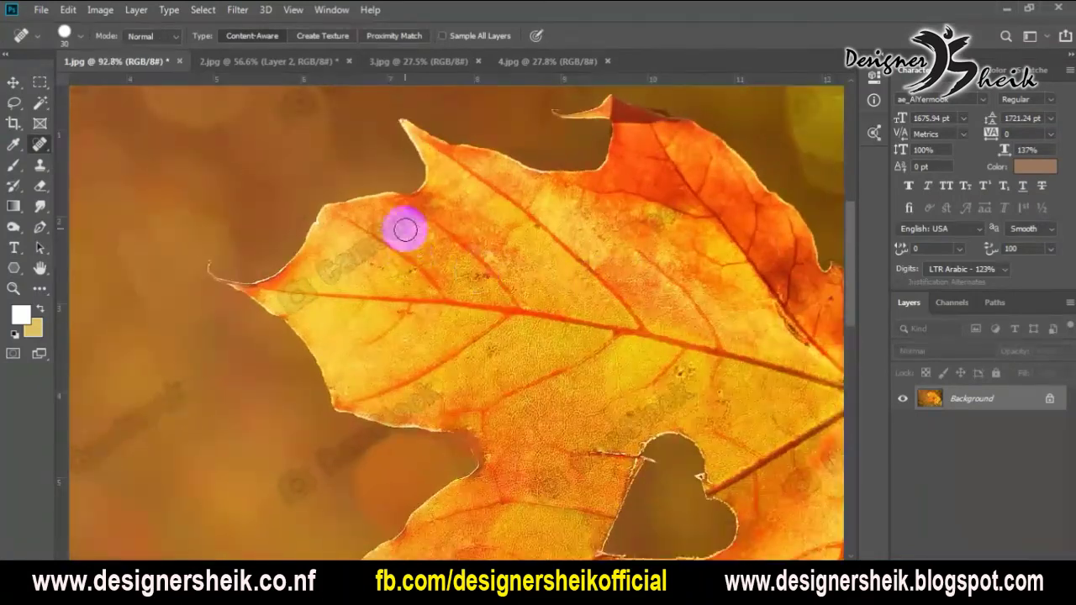
{"action": "left_click", "coordinate": [387, 223]}
{"action": "left_click", "coordinate": [392, 232]}
{"action": "mouse_move", "coordinate": [436, 204]}
{"action": "left_mouse_down"}
{"action": "mouse_move", "coordinate": [427, 290]}
{"action": "mouse_move", "coordinate": [372, 248]}
{"action": "left_mouse_up"}
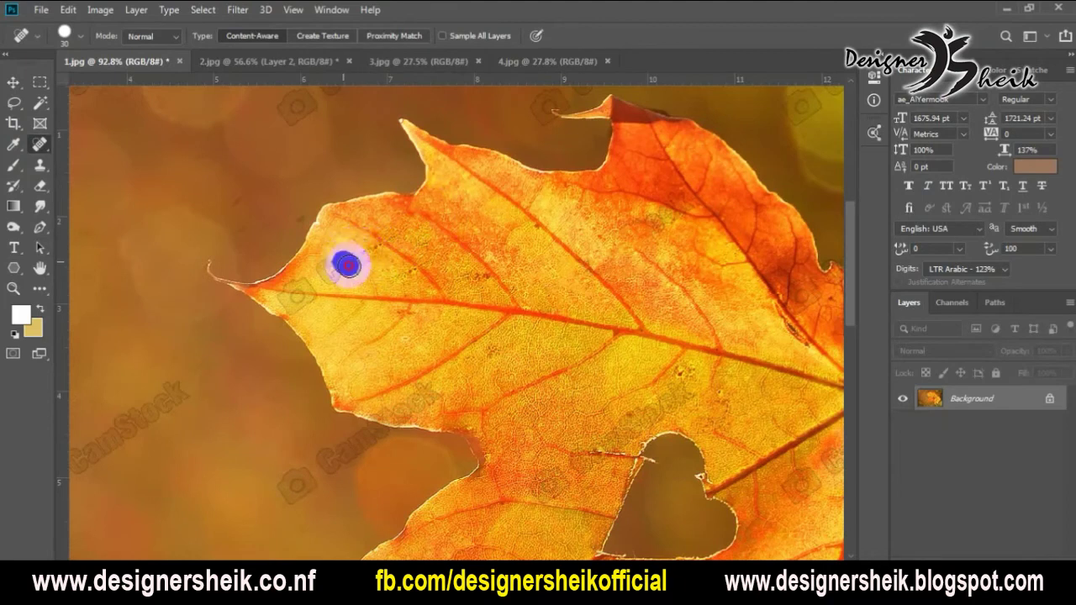
- Heal the watermark's camera icon near the leaf's left tip, on both sides of the central vein
{"action": "scroll", "coordinate": [356, 320], "scroll_direction": "down", "scroll_amount": 3}
{"action": "scroll", "coordinate": [298, 298], "scroll_direction": "up", "scroll_amount": 2}
{"action": "scroll", "coordinate": [297, 297], "scroll_direction": "up", "scroll_amount": 5}
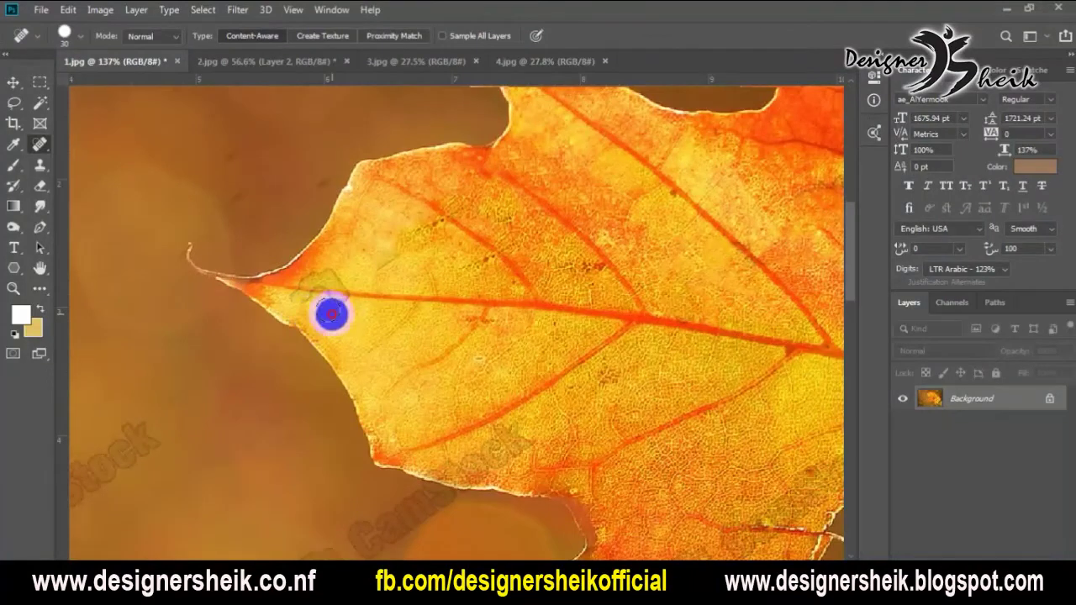
{"action": "mouse_move", "coordinate": [333, 309]}
{"action": "left_mouse_down"}
{"action": "mouse_move", "coordinate": [302, 305]}
{"action": "mouse_move", "coordinate": [333, 306]}
{"action": "left_mouse_up"}
{"action": "left_click", "coordinate": [321, 275]}
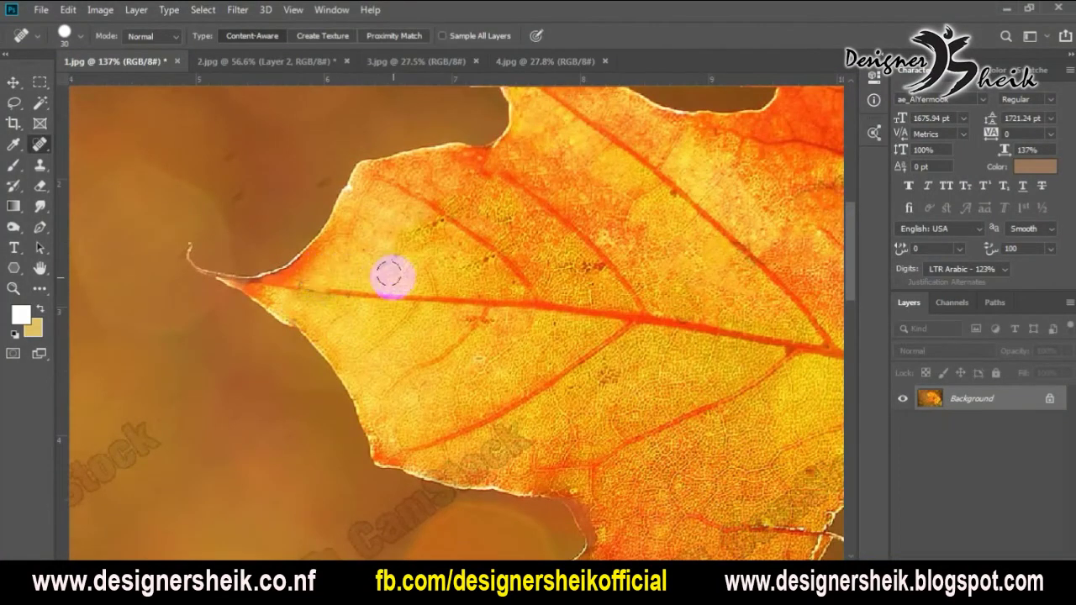
- Rebuild the damaged central vein near the leaf's left tip with the Healing Brush, sampling an intact stretch of the vein
{"action": "scroll", "coordinate": [406, 310], "scroll_direction": "down", "scroll_amount": 3}
{"action": "scroll", "coordinate": [356, 301], "scroll_direction": "up", "scroll_amount": 5}
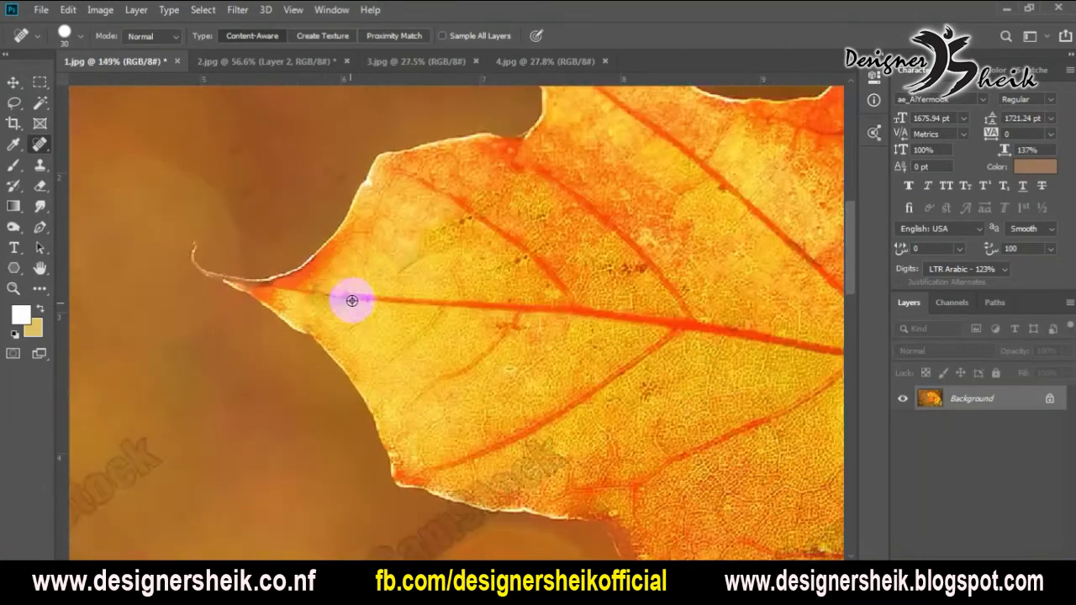
{"action": "right_click", "coordinate": [40, 152]}
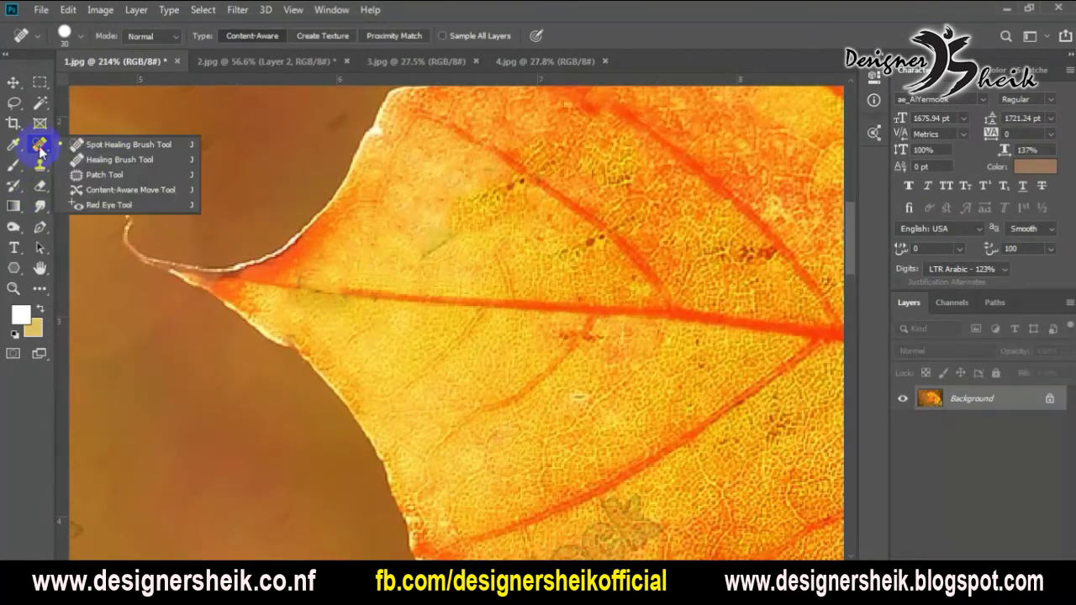
{"action": "left_click", "coordinate": [101, 158]}
{"action": "left_click", "coordinate": [426, 299], "text": "alt"}
{"action": "left_click_drag", "start_coordinate": [327, 290], "coordinate": [308, 288]}
{"action": "left_click_drag", "start_coordinate": [389, 305], "coordinate": [437, 310]}
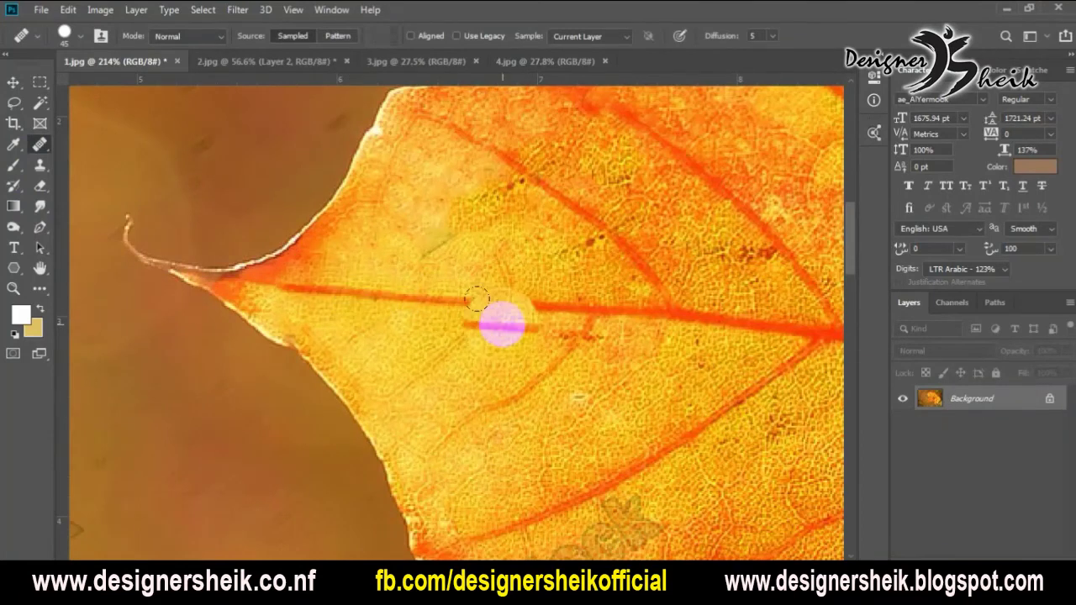
{"action": "scroll", "coordinate": [500, 320], "scroll_direction": "down", "scroll_amount": 3}
{"action": "left_click_drag", "start_coordinate": [600, 399], "coordinate": [516, 380]}
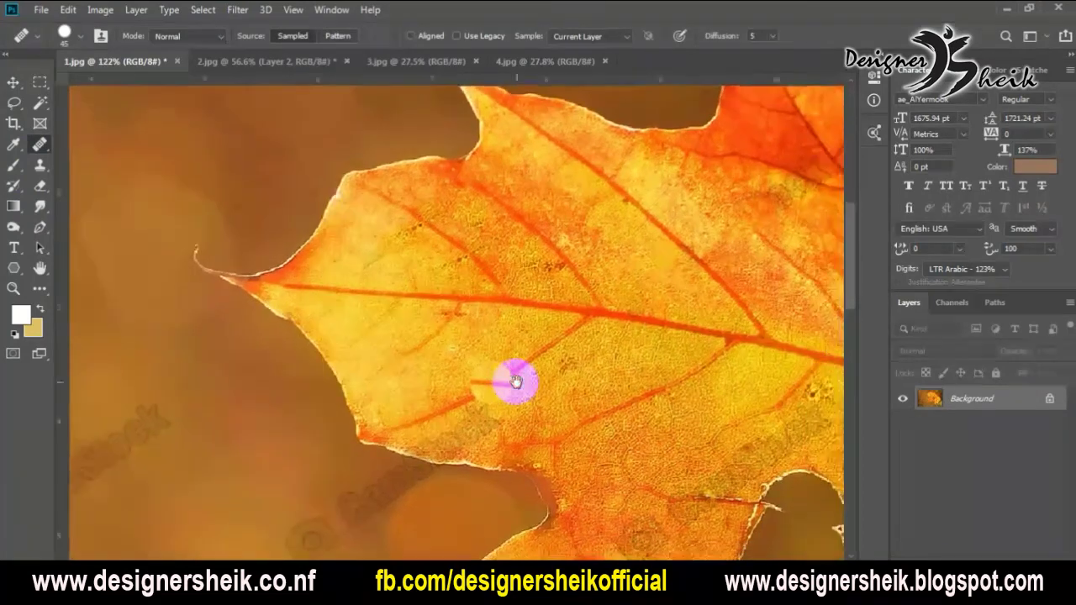
{"action": "scroll", "coordinate": [392, 373], "scroll_direction": "down", "scroll_amount": 2}
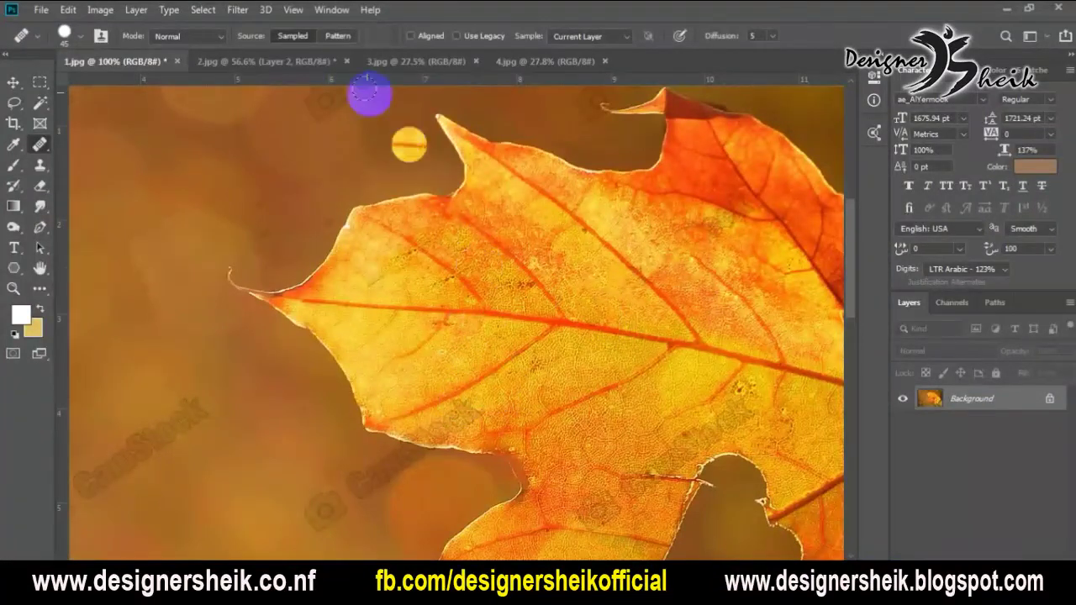
- In 3.jpg, remove the diagonal watermark line from the upper-left background up to the leaf with the Spot Healing Brush
{"action": "left_click", "coordinate": [277, 63]}
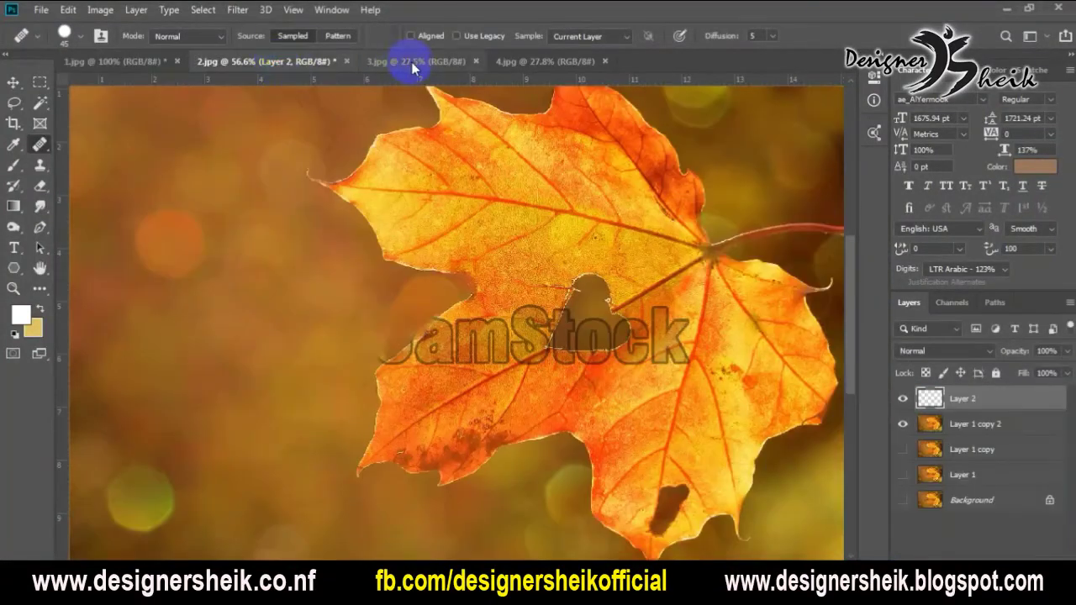
{"action": "left_click", "coordinate": [410, 62]}
{"action": "scroll", "coordinate": [382, 384], "scroll_direction": "up", "scroll_amount": 3}
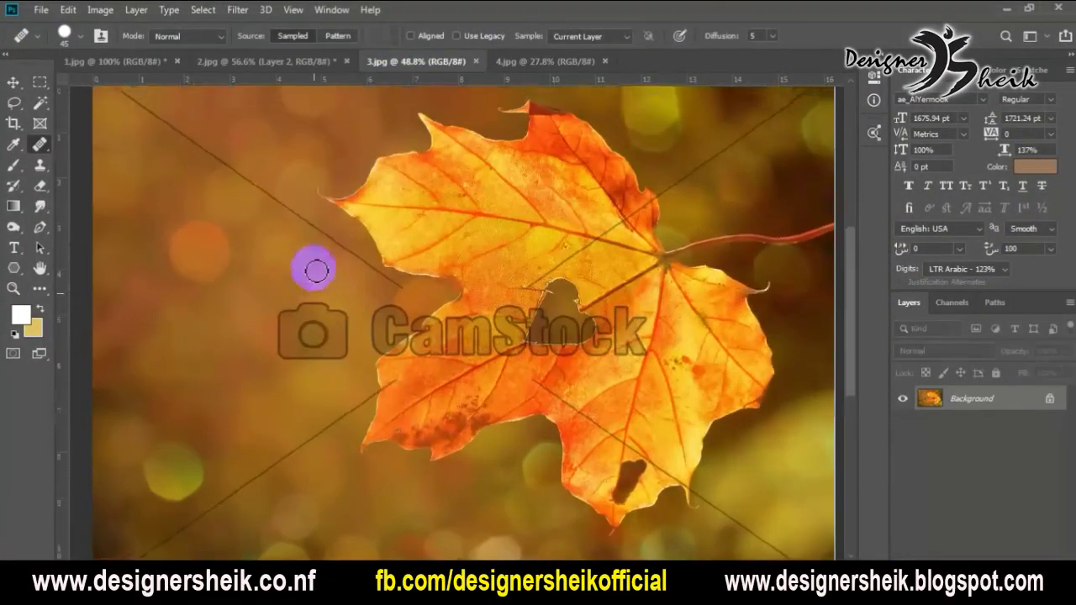
{"action": "right_click", "coordinate": [42, 146]}
{"action": "left_click", "coordinate": [101, 141]}
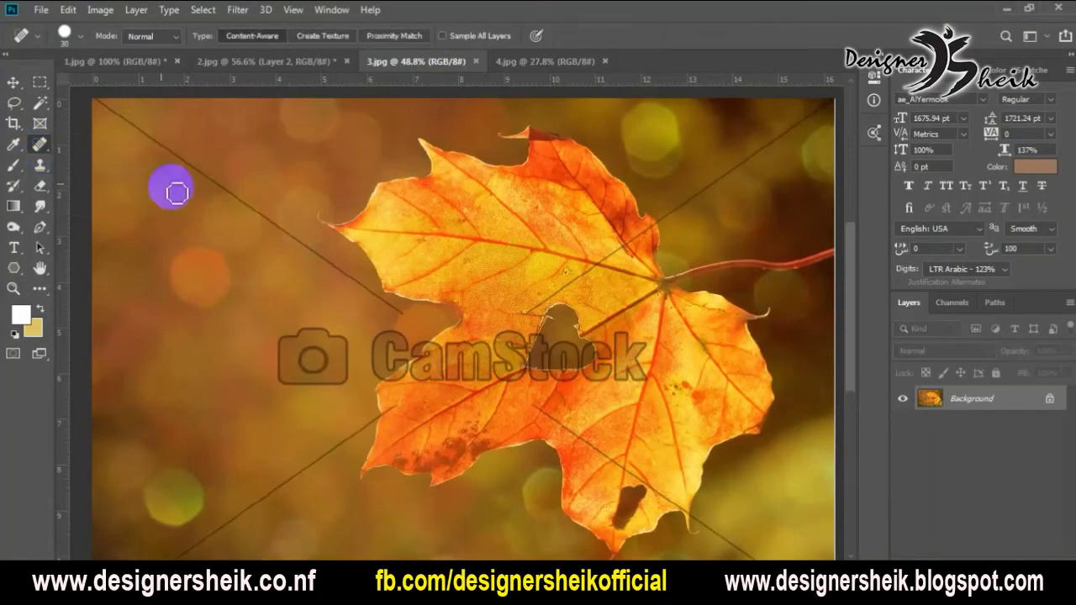
{"action": "scroll", "coordinate": [312, 233], "scroll_direction": "down", "scroll_amount": 1}
{"action": "left_click_drag", "start_coordinate": [169, 124], "coordinate": [414, 296]}
- Heal the diagonal watermark lines crossing the upper-right, lower-left and lower-right background of the photo
{"action": "left_click_drag", "start_coordinate": [763, 117], "coordinate": [629, 217]}
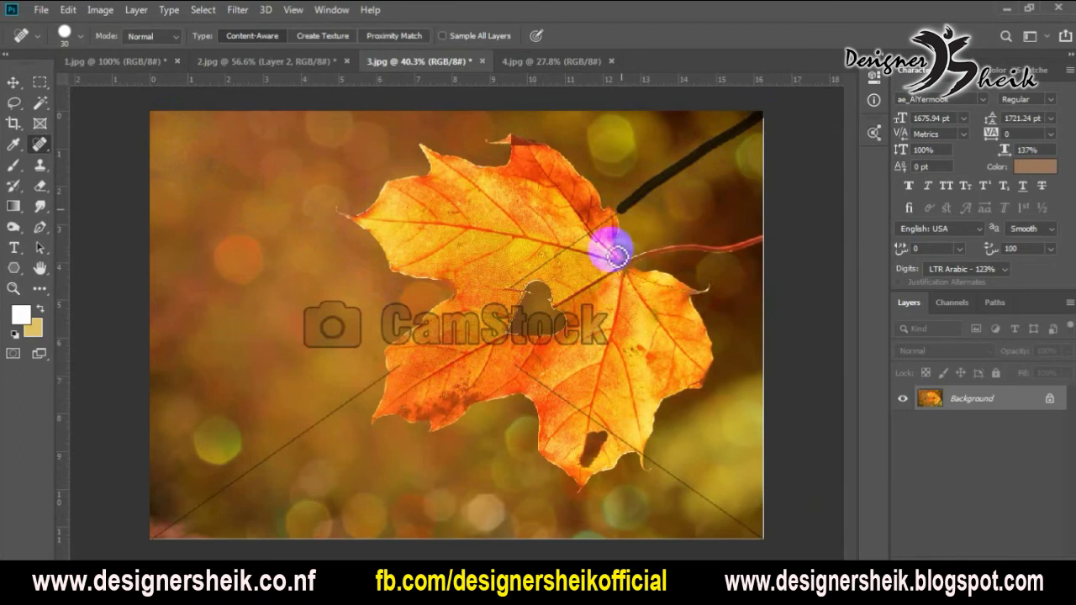
{"action": "mouse_move", "coordinate": [388, 383]}
{"action": "left_mouse_down"}
{"action": "mouse_move", "coordinate": [180, 518]}
{"action": "mouse_move", "coordinate": [262, 520]}
{"action": "left_mouse_up"}
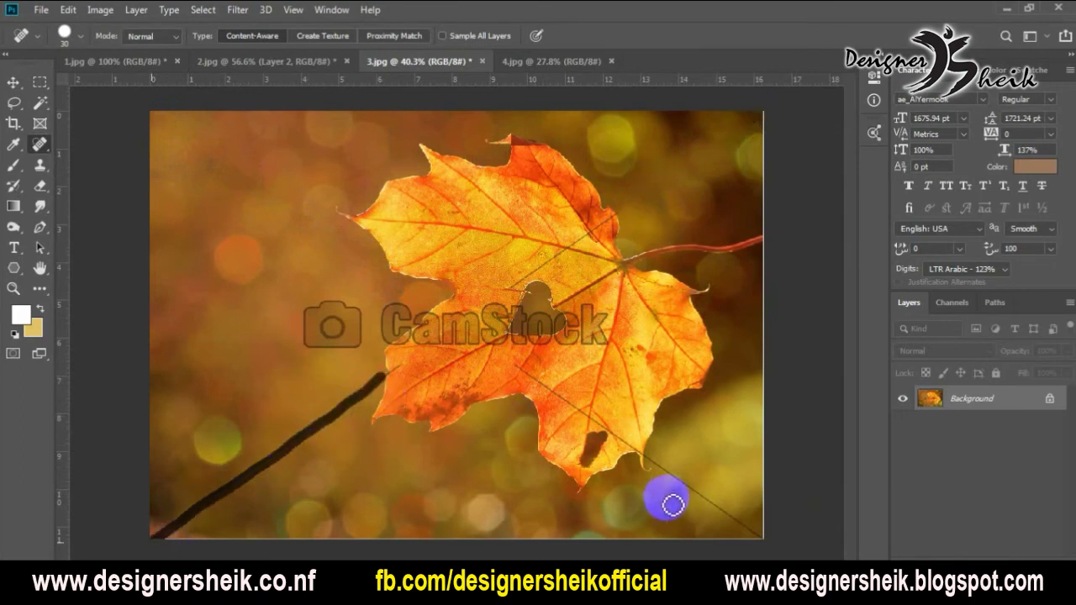
{"action": "left_click_drag", "start_coordinate": [658, 465], "coordinate": [778, 545]}
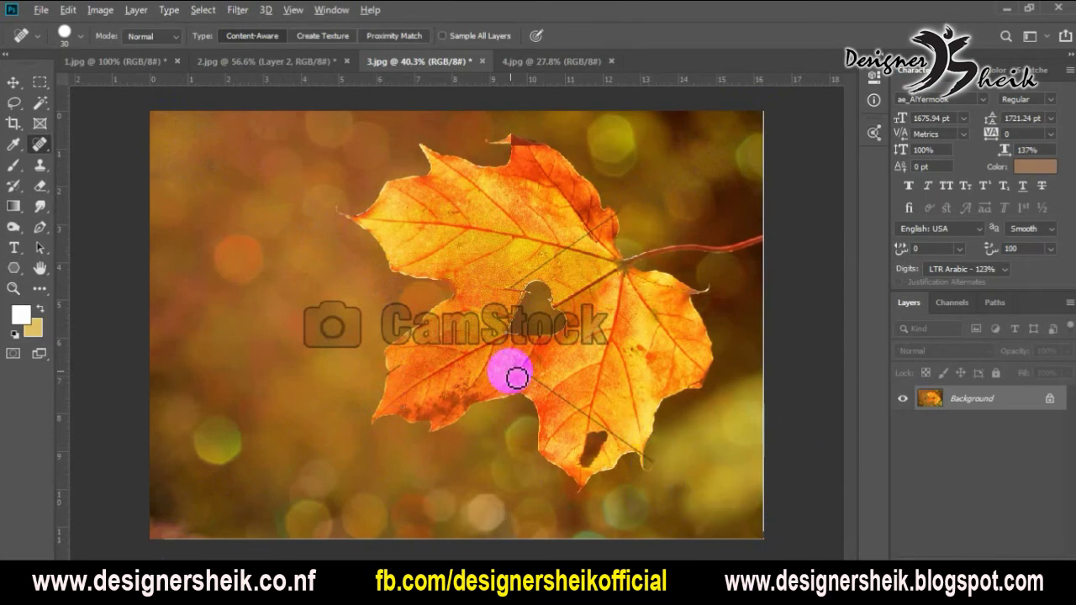
- Heal the diagonal watermark line across the leaf's lower lobe, on both sides of the small dark hole
{"action": "scroll", "coordinate": [540, 395], "scroll_direction": "up", "scroll_amount": 5}
{"action": "scroll", "coordinate": [540, 395], "scroll_direction": "up", "scroll_amount": 1}
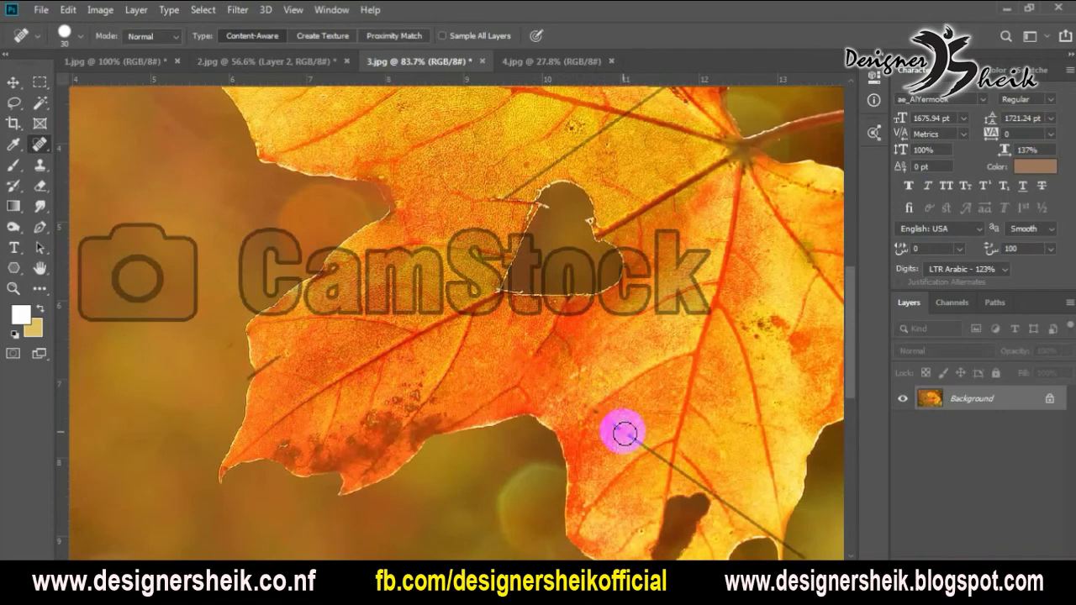
{"action": "left_click", "coordinate": [577, 403]}
{"action": "left_click", "coordinate": [626, 437]}
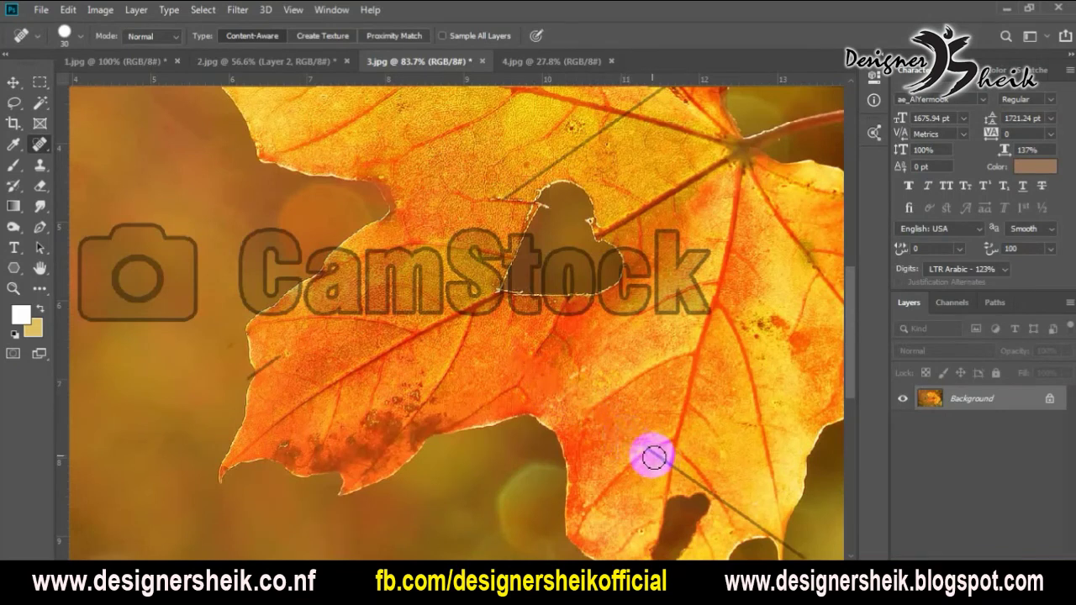
{"action": "left_click", "coordinate": [709, 486]}
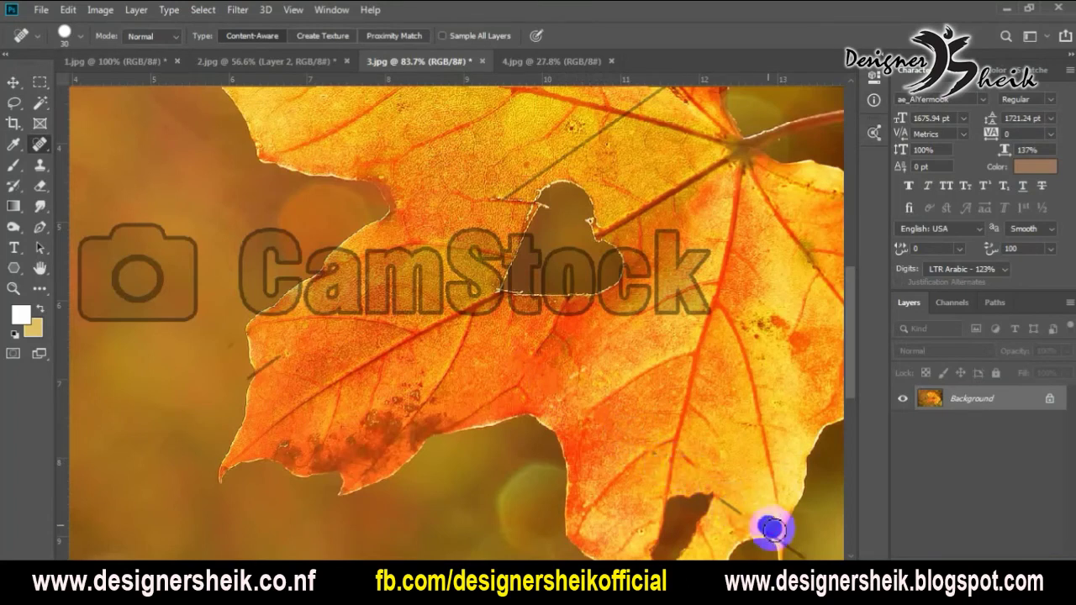
{"action": "scroll", "coordinate": [782, 534], "scroll_direction": "down", "scroll_amount": 2}
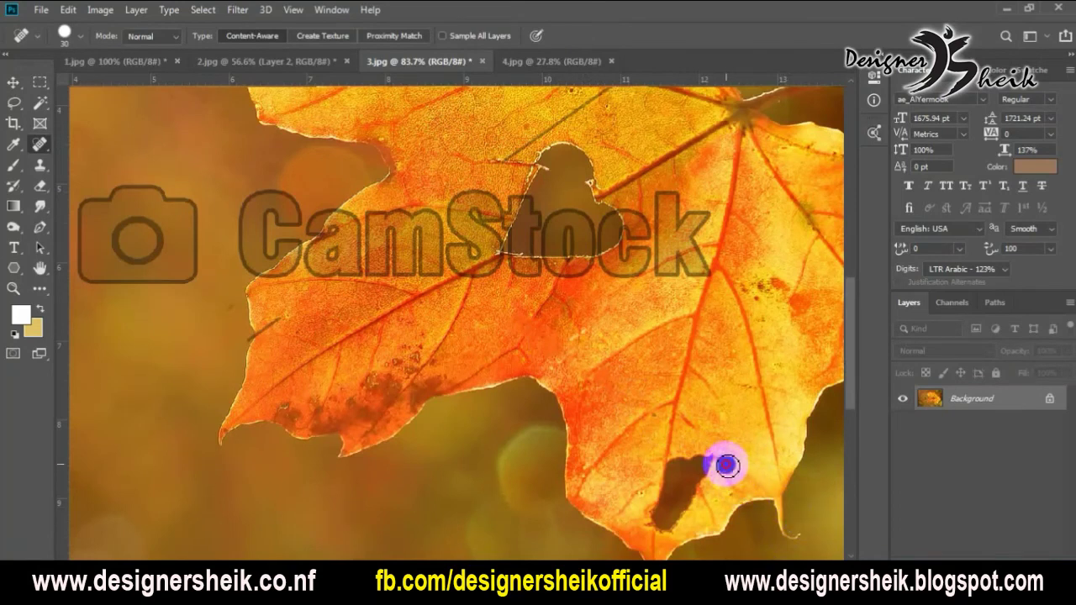
- Heal the diagonal watermark line where it crosses the leaf's dark upper-right lobe
{"action": "scroll", "coordinate": [614, 378], "scroll_direction": "down", "scroll_amount": 1}
{"action": "scroll", "coordinate": [412, 280], "scroll_direction": "up", "scroll_amount": 2}
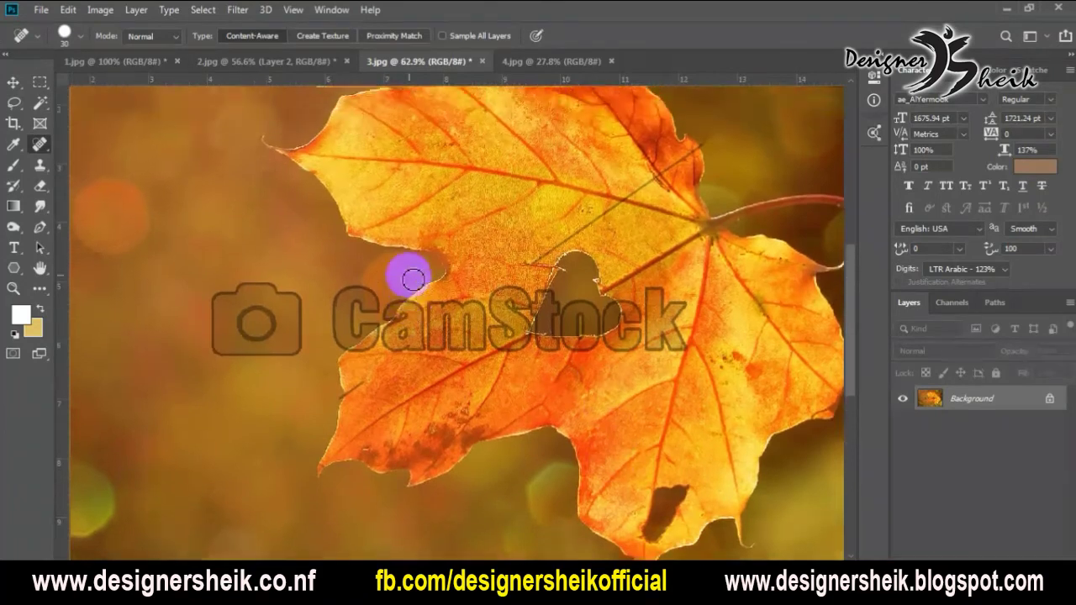
{"action": "scroll", "coordinate": [302, 273], "scroll_direction": "down", "scroll_amount": 1}
{"action": "scroll", "coordinate": [627, 205], "scroll_direction": "up", "scroll_amount": 2}
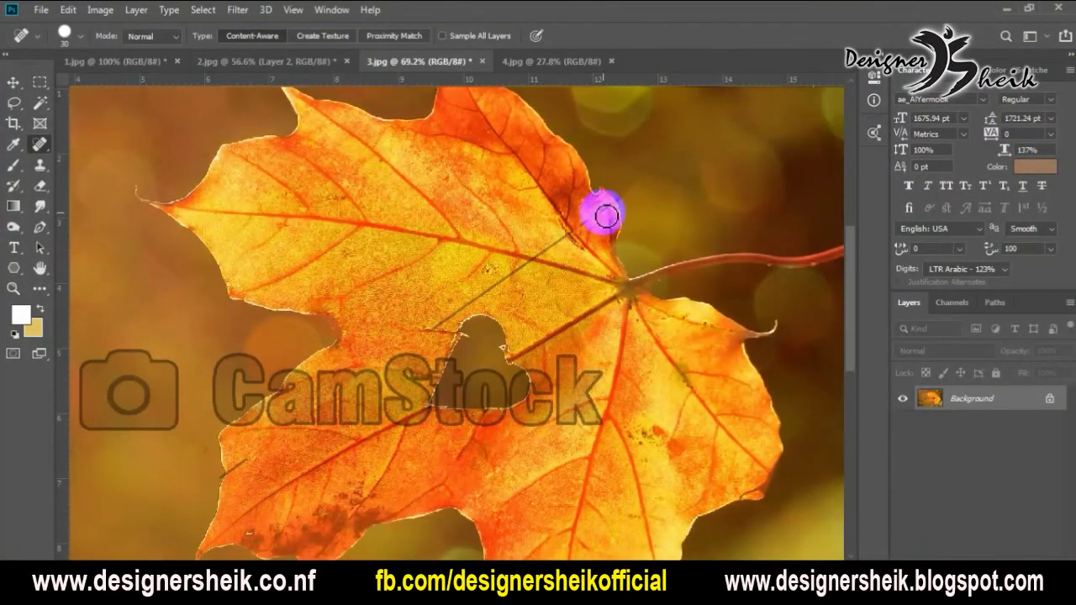
{"action": "left_click", "coordinate": [582, 232]}
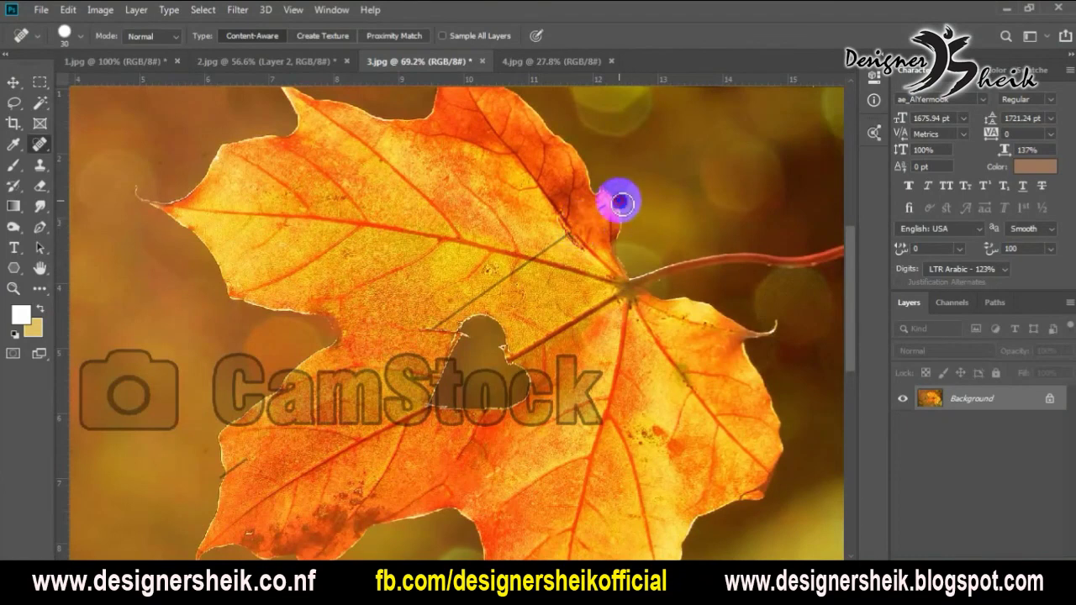
{"action": "left_click", "coordinate": [583, 232]}
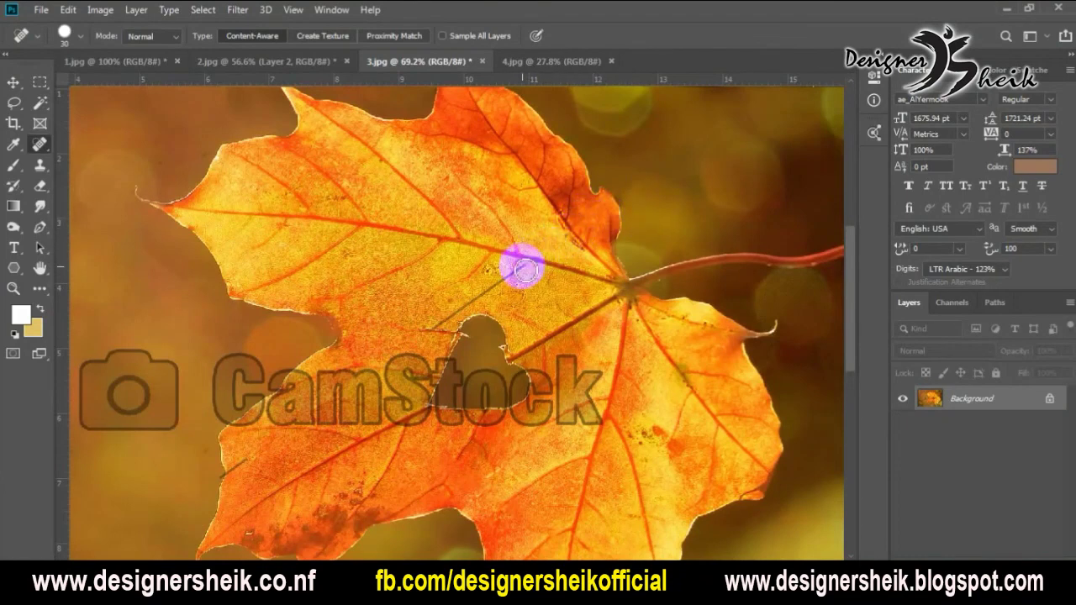
- Heal the rest of the diagonal line between the central vein and the heart-shaped hole
{"action": "left_click_drag", "start_coordinate": [492, 290], "coordinate": [463, 308]}
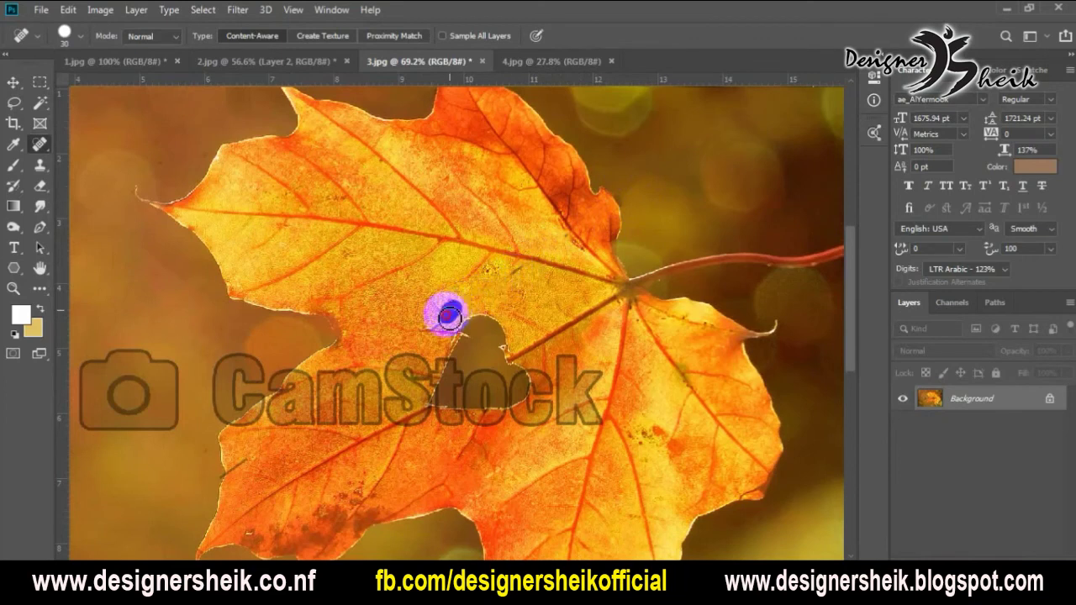
{"action": "mouse_move", "coordinate": [515, 253]}
{"action": "left_mouse_down"}
{"action": "mouse_move", "coordinate": [539, 261]}
{"action": "mouse_move", "coordinate": [523, 268]}
{"action": "left_mouse_up"}
{"action": "scroll", "coordinate": [540, 310], "scroll_direction": "down", "scroll_amount": 7}
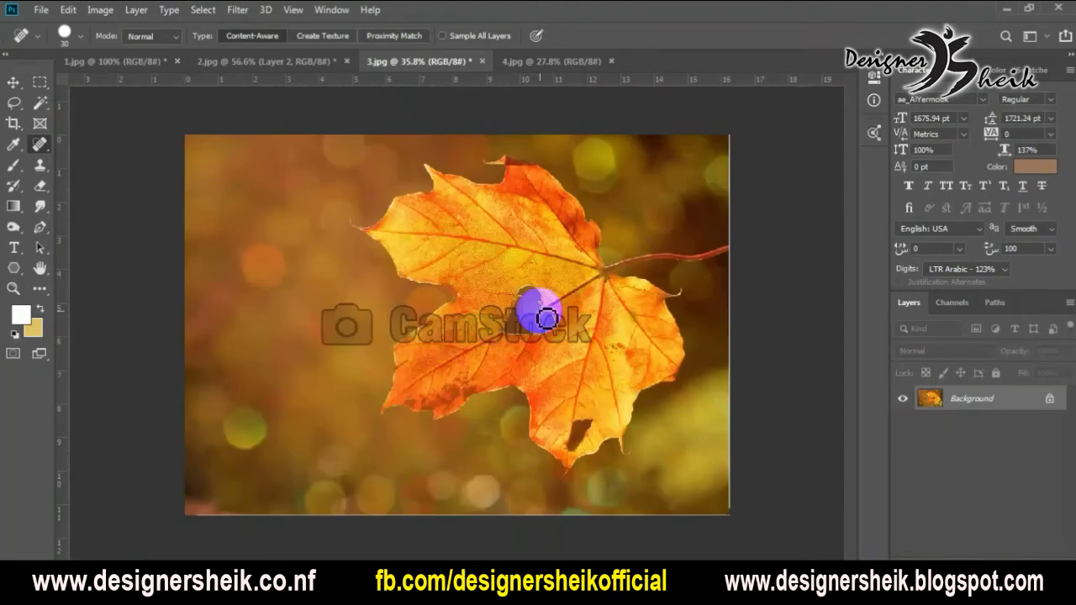
- Outline the watermark's camera icon beside the leaf with the Pen tool and turn the closed path into a selection
{"action": "scroll", "coordinate": [520, 322], "scroll_direction": "up", "scroll_amount": 3}
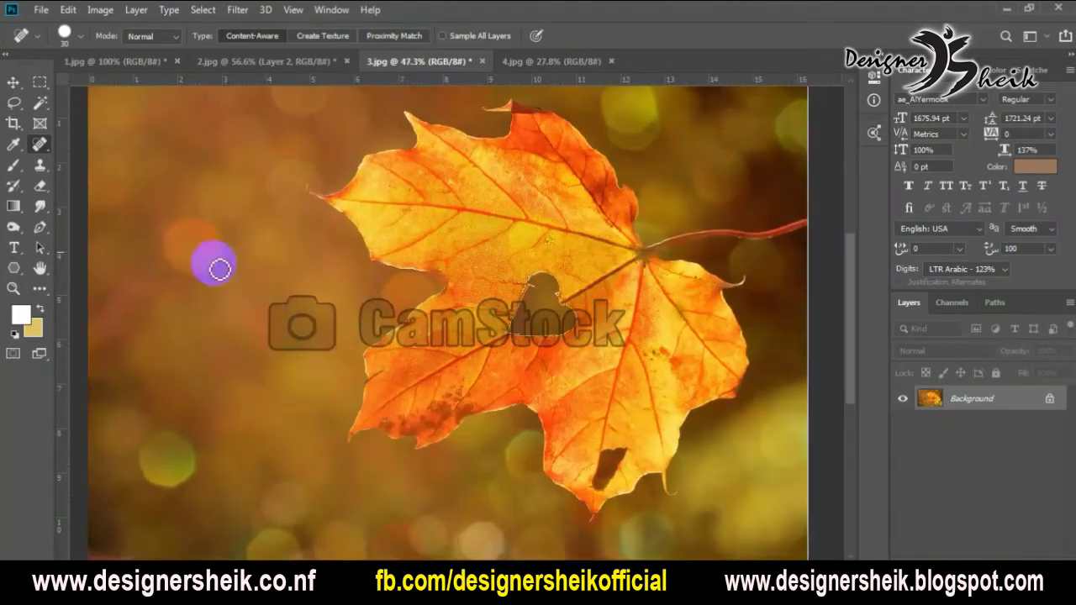
{"action": "key", "text": "p"}
{"action": "left_click", "coordinate": [253, 304]}
{"action": "left_click", "coordinate": [276, 278]}
{"action": "left_click", "coordinate": [338, 286]}
{"action": "left_click", "coordinate": [360, 293]}
{"action": "left_click", "coordinate": [357, 325]}
{"action": "left_click", "coordinate": [341, 343]}
{"action": "left_click", "coordinate": [322, 358]}
{"action": "left_click", "coordinate": [297, 365]}
{"action": "left_click", "coordinate": [228, 347]}
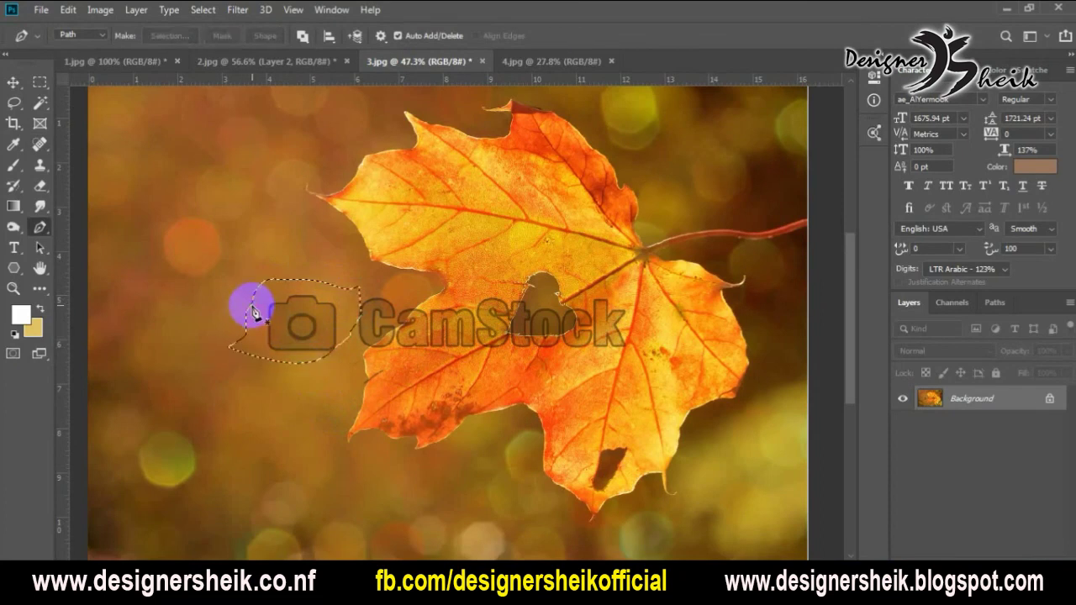
{"action": "left_click", "coordinate": [173, 35]}
- Remove the selected camera icon with Content-Aware Fill, output the result to a duplicate layer, and clear the selection
{"action": "left_click", "coordinate": [69, 9]}
{"action": "left_click", "coordinate": [114, 286]}
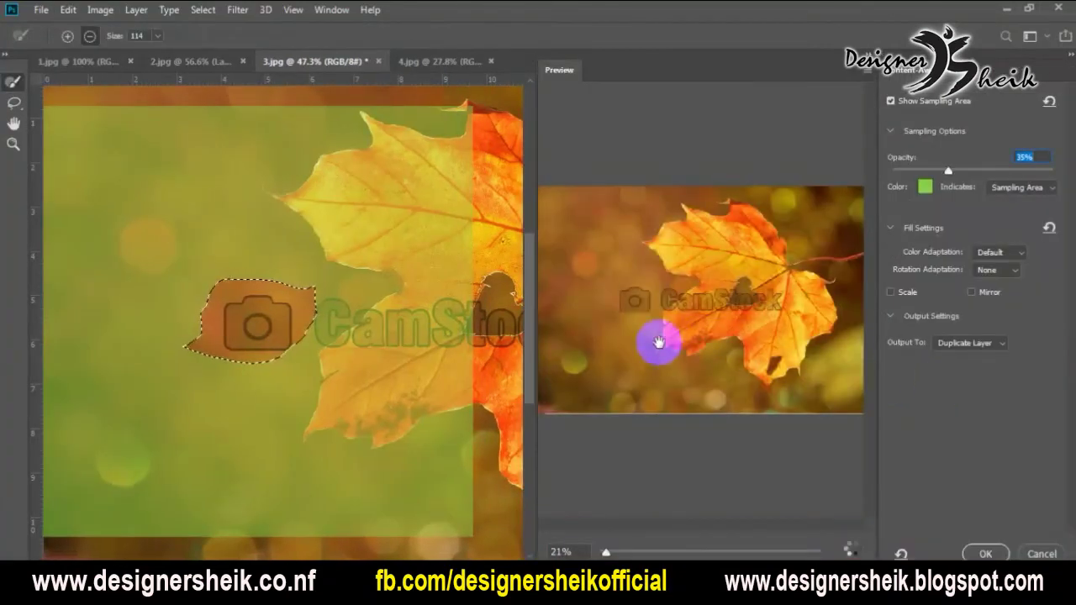
{"action": "left_click", "coordinate": [985, 554]}
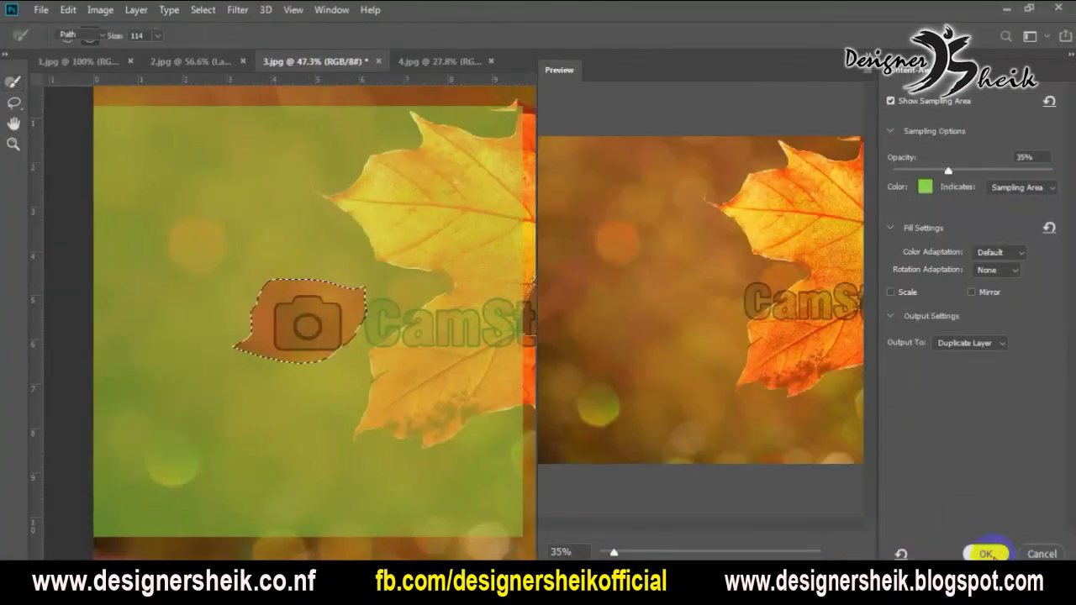
{"action": "key", "text": "ctrl+d"}
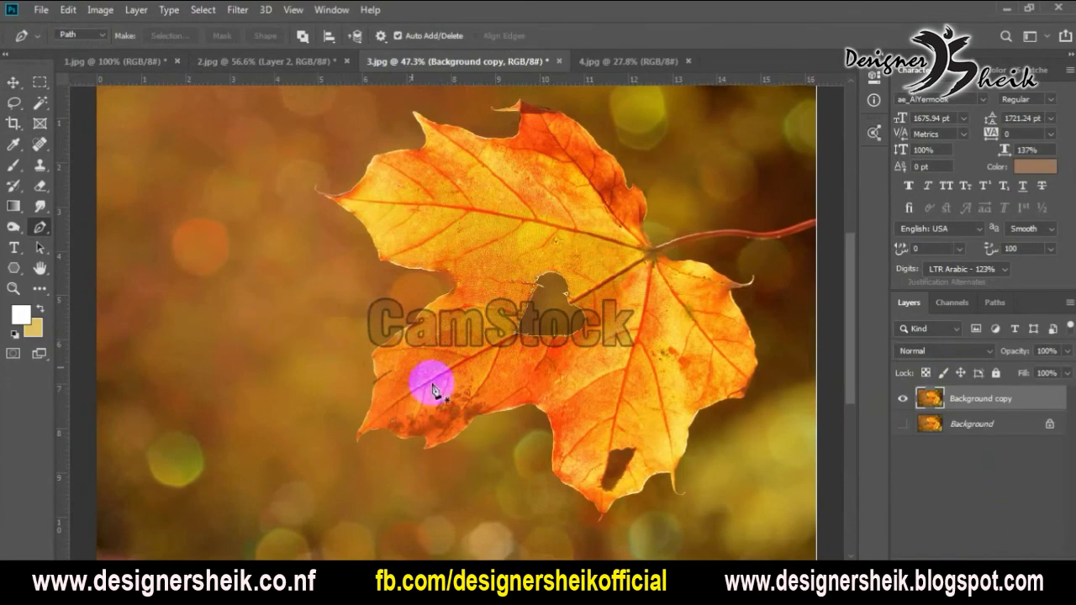
{"action": "scroll", "coordinate": [283, 295], "scroll_direction": "down", "scroll_amount": 1}
{"action": "scroll", "coordinate": [367, 362], "scroll_direction": "up", "scroll_amount": 2}
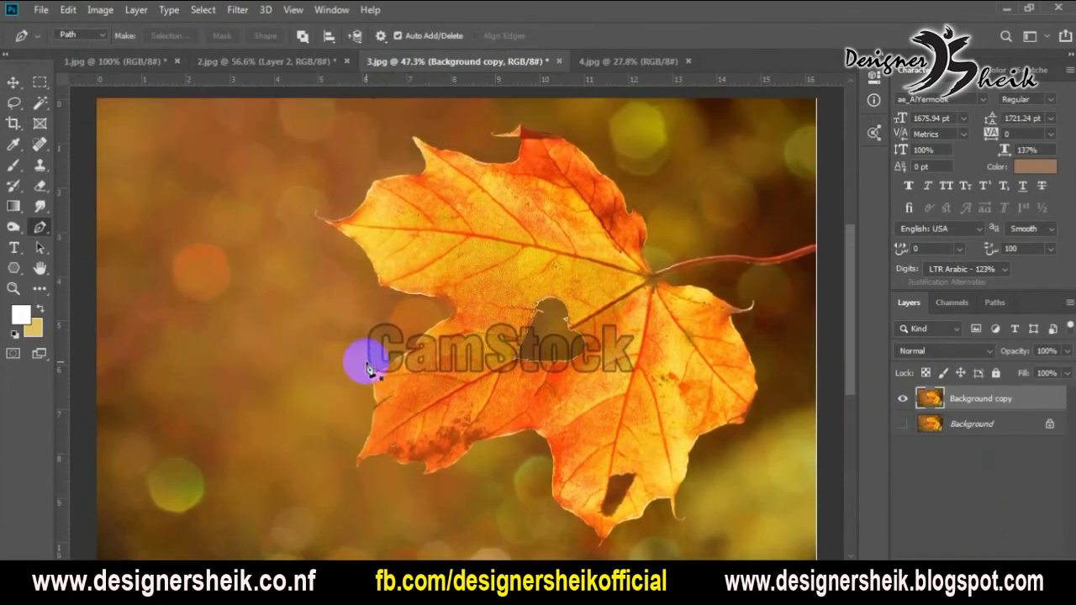
- Switch to the 4.jpg photo and examine the watermark lines across its leaf and background
{"action": "left_click", "coordinate": [616, 59]}
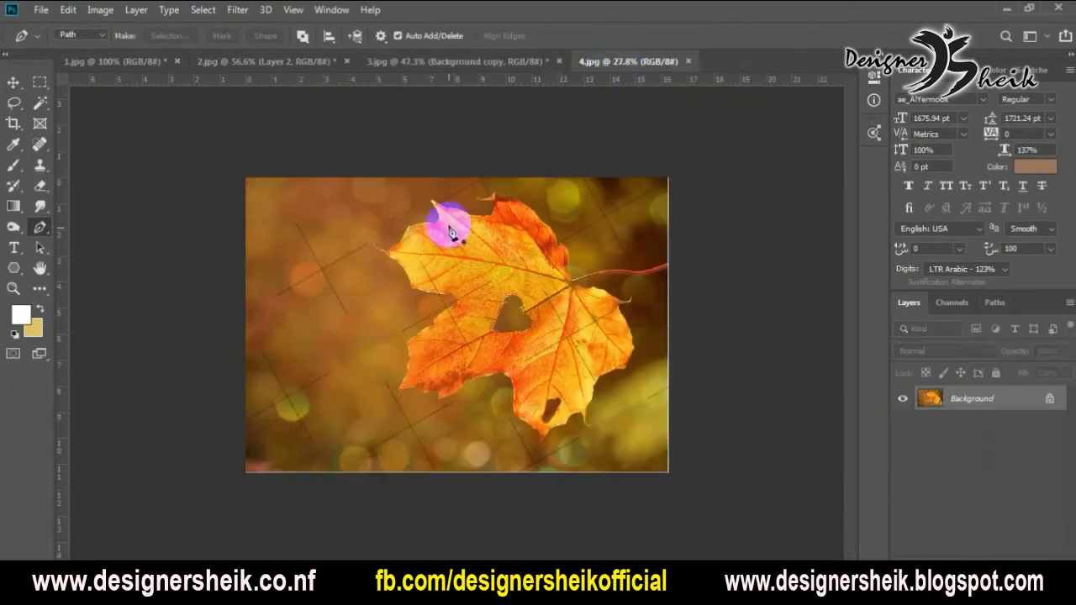
{"action": "scroll", "coordinate": [299, 253], "scroll_direction": "up", "scroll_amount": 3}
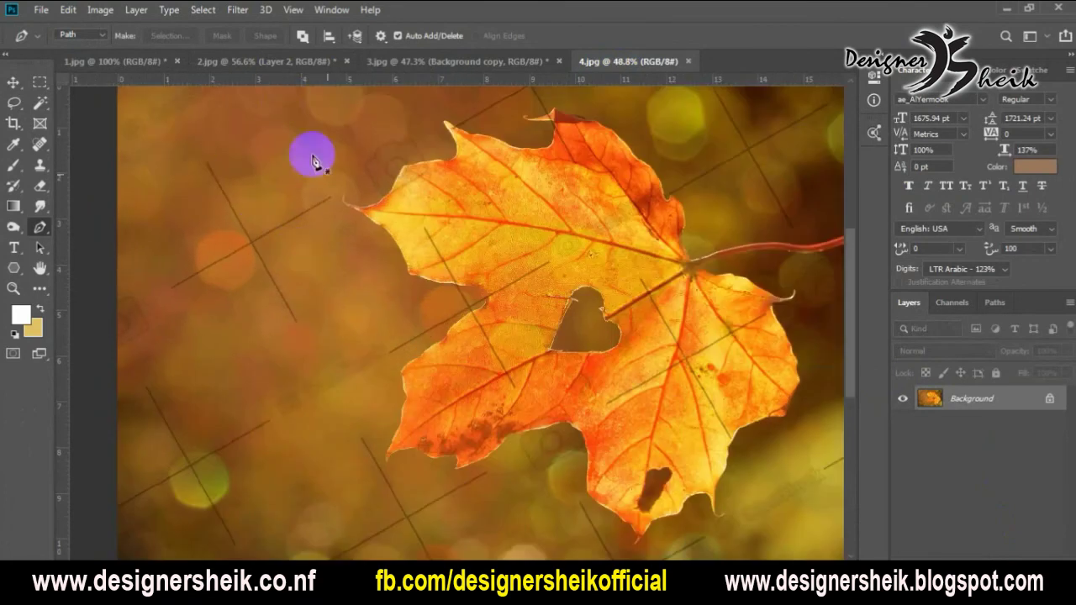
{"action": "scroll", "coordinate": [396, 290], "scroll_direction": "down", "scroll_amount": 1}
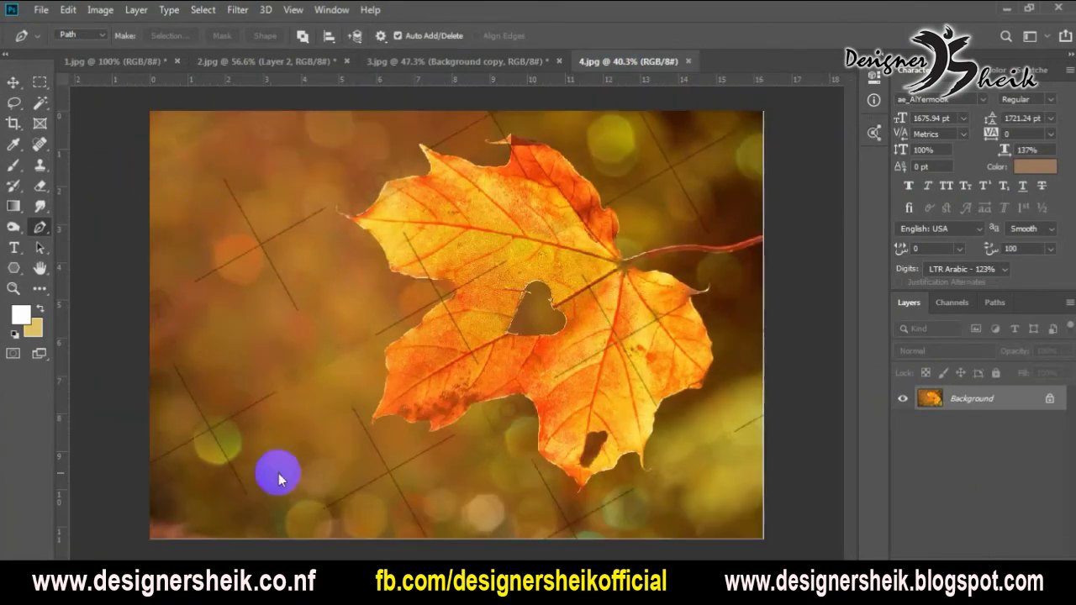
- Review the watermark removal options: the healing tools, Magic Wand, Clone Stamp and the Content-Aware Fill command
{"action": "left_click", "coordinate": [39, 141]}
{"action": "right_click", "coordinate": [40, 141]}
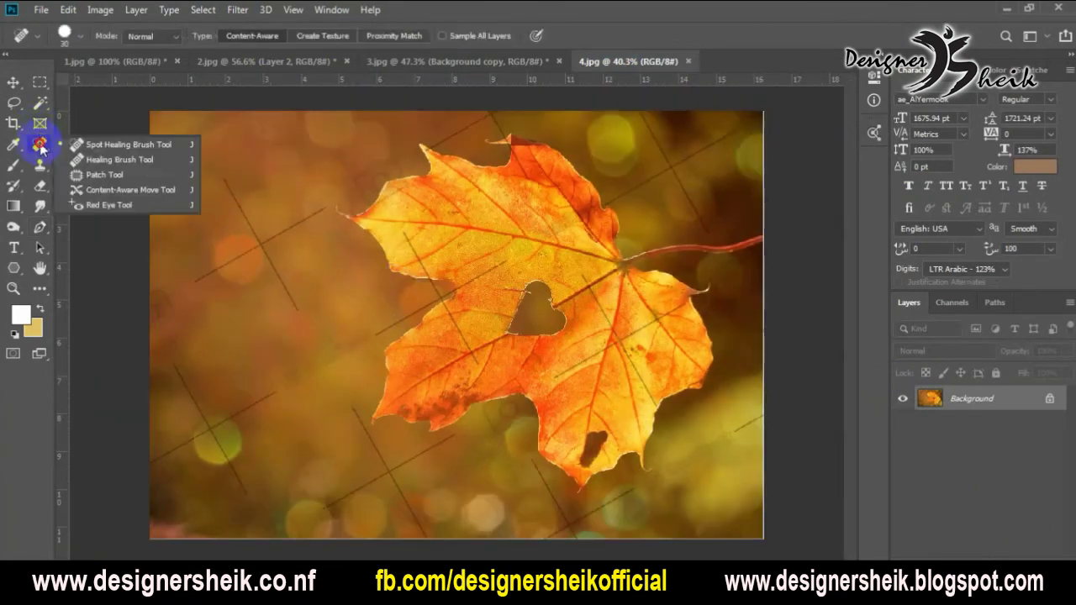
{"action": "left_click", "coordinate": [118, 141]}
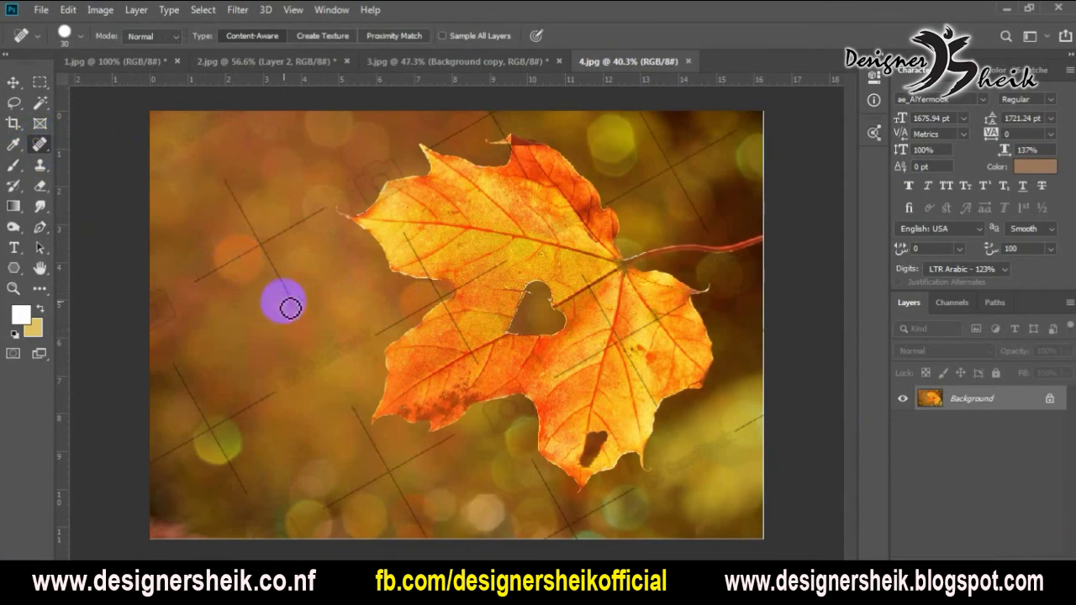
{"action": "left_click", "coordinate": [12, 81]}
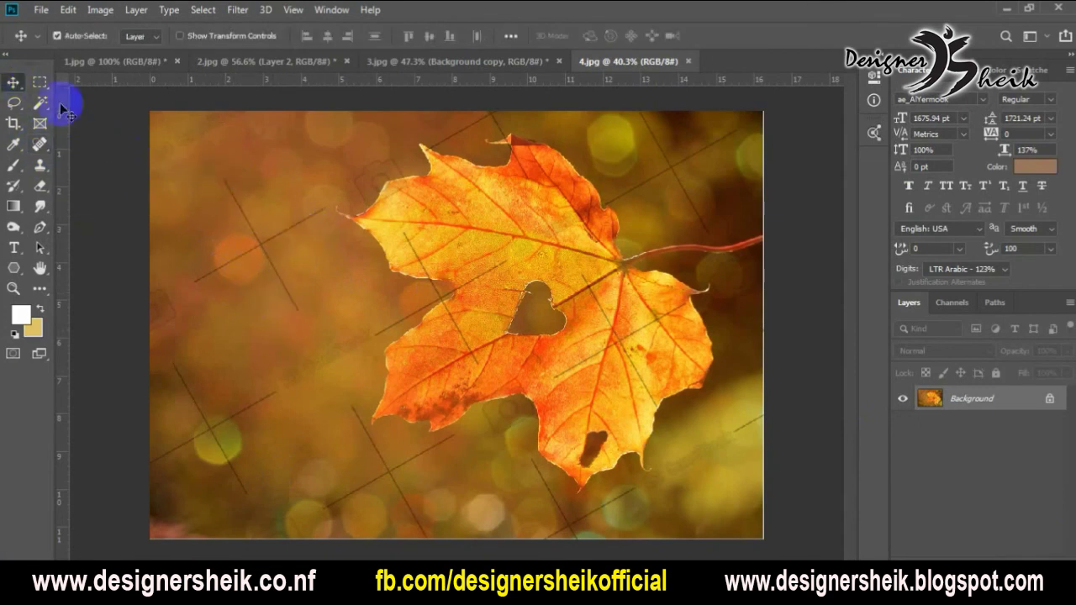
{"action": "key", "text": "ctrl+plus"}
{"action": "scroll", "coordinate": [263, 194], "scroll_direction": "down", "scroll_amount": 2}
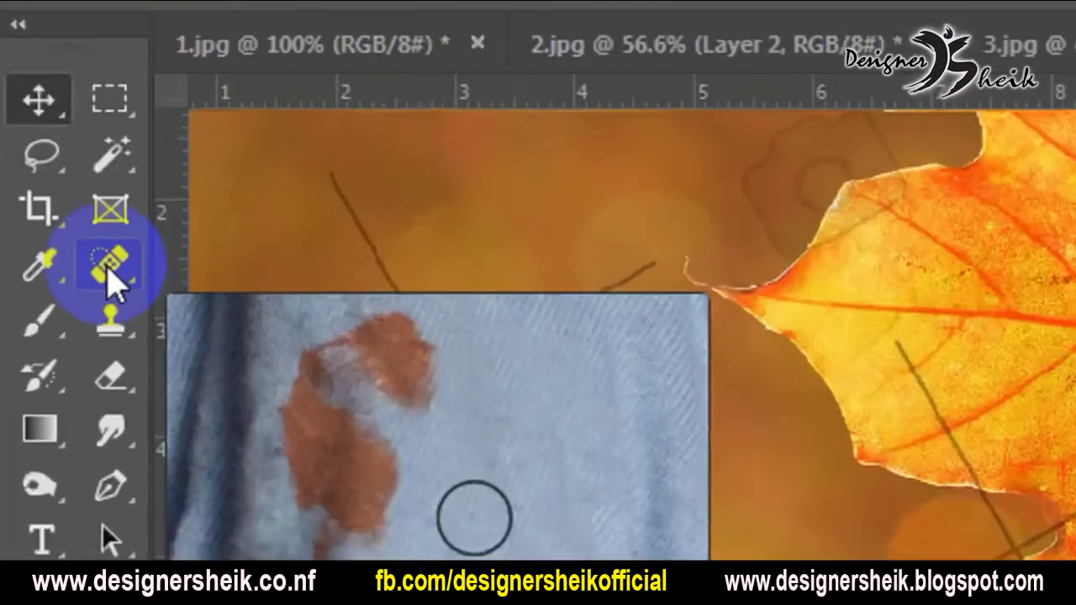
{"action": "right_click", "coordinate": [40, 149]}
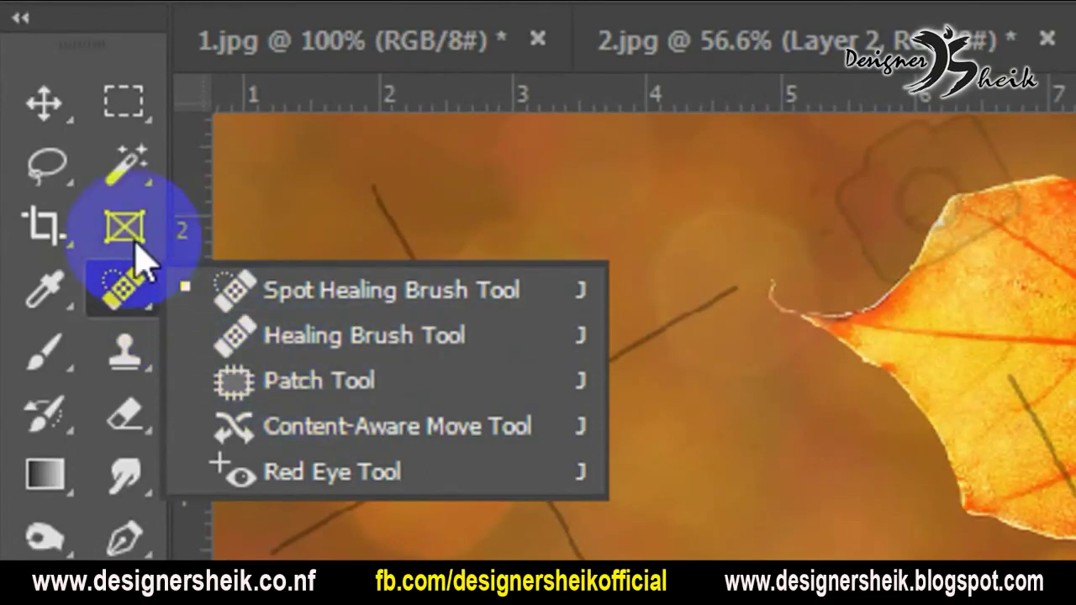
{"action": "right_click", "coordinate": [122, 174]}
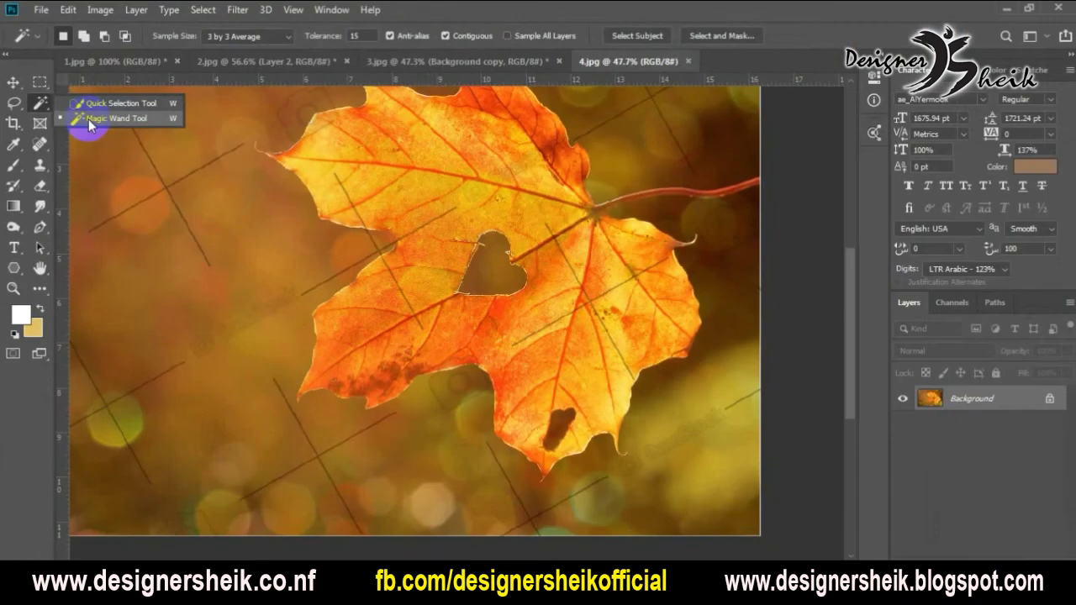
{"action": "left_click", "coordinate": [277, 212]}
{"action": "left_click", "coordinate": [126, 353]}
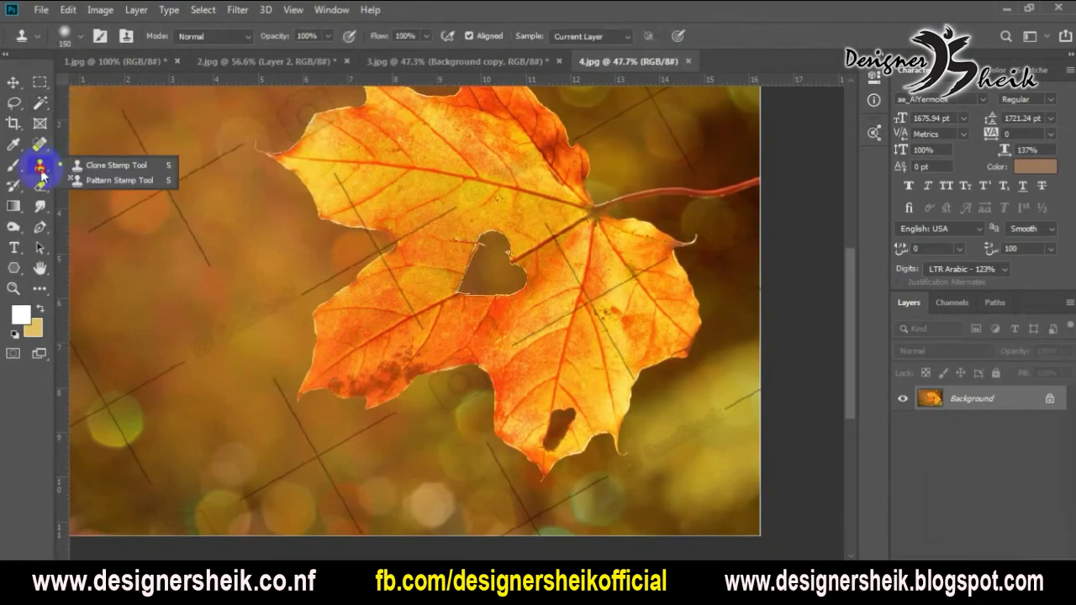
{"action": "left_click", "coordinate": [68, 9]}
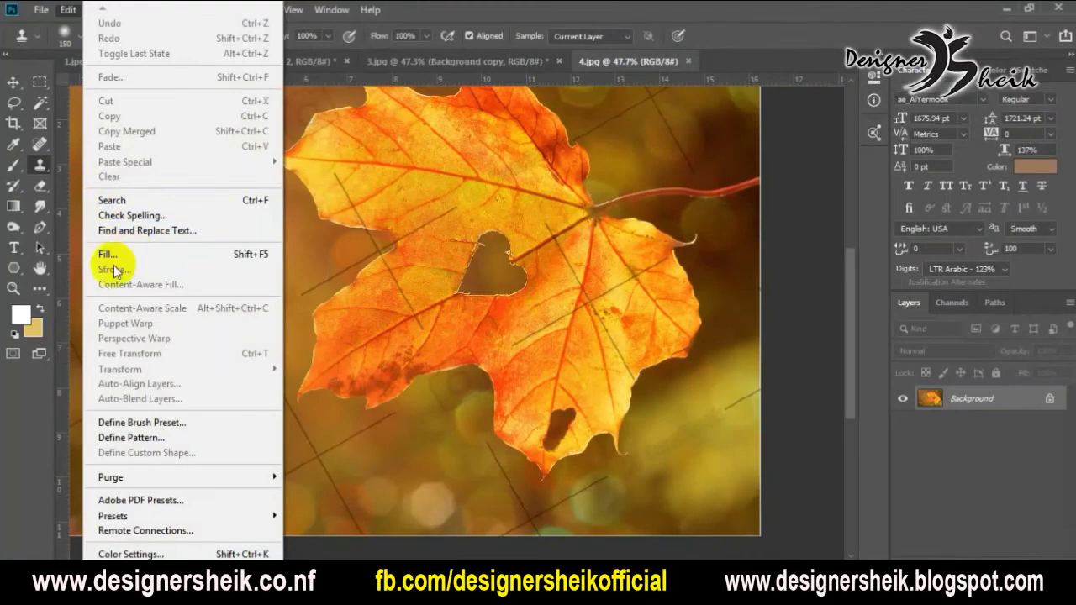
{"action": "left_click", "coordinate": [389, 283]}
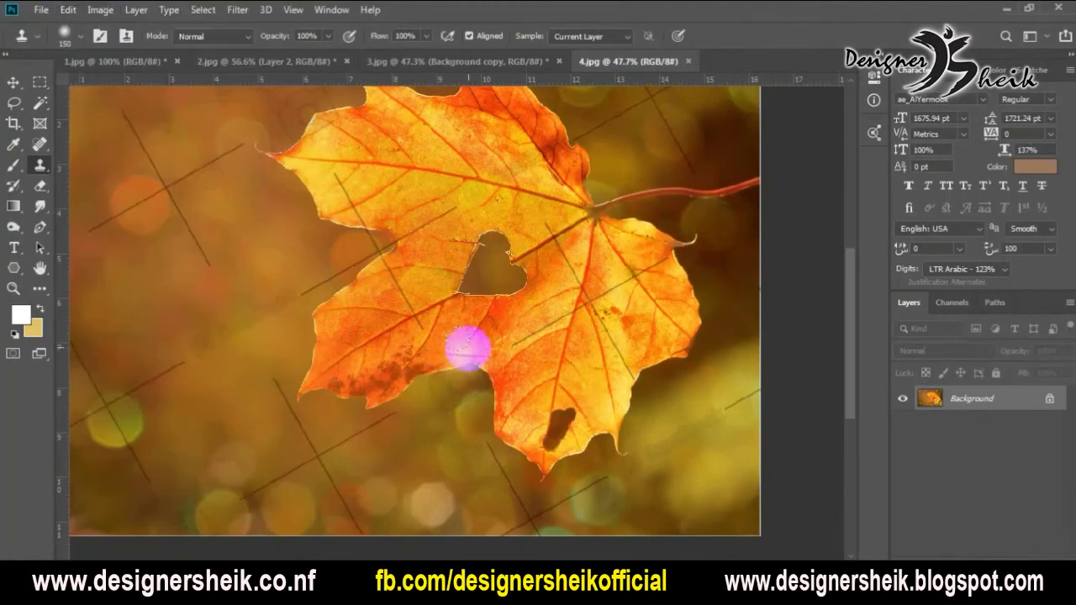
- View the whole 4.jpg photo, check the 1.jpg photo, and return to the 3.jpg photo
{"action": "scroll", "coordinate": [490, 321], "scroll_direction": "down", "scroll_amount": 2}
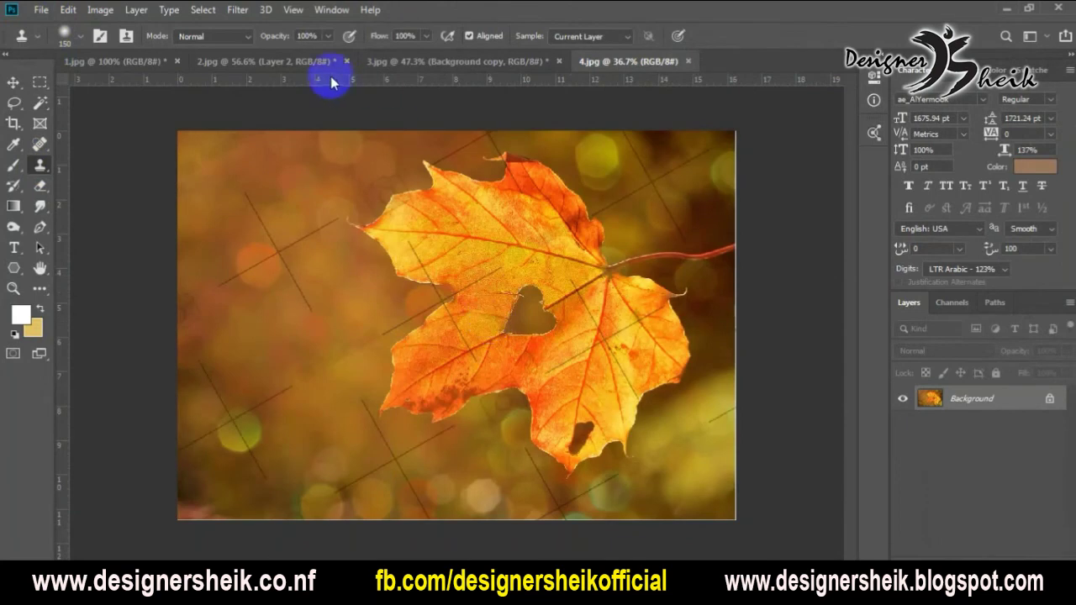
{"action": "left_click", "coordinate": [108, 62]}
{"action": "left_click", "coordinate": [414, 66]}
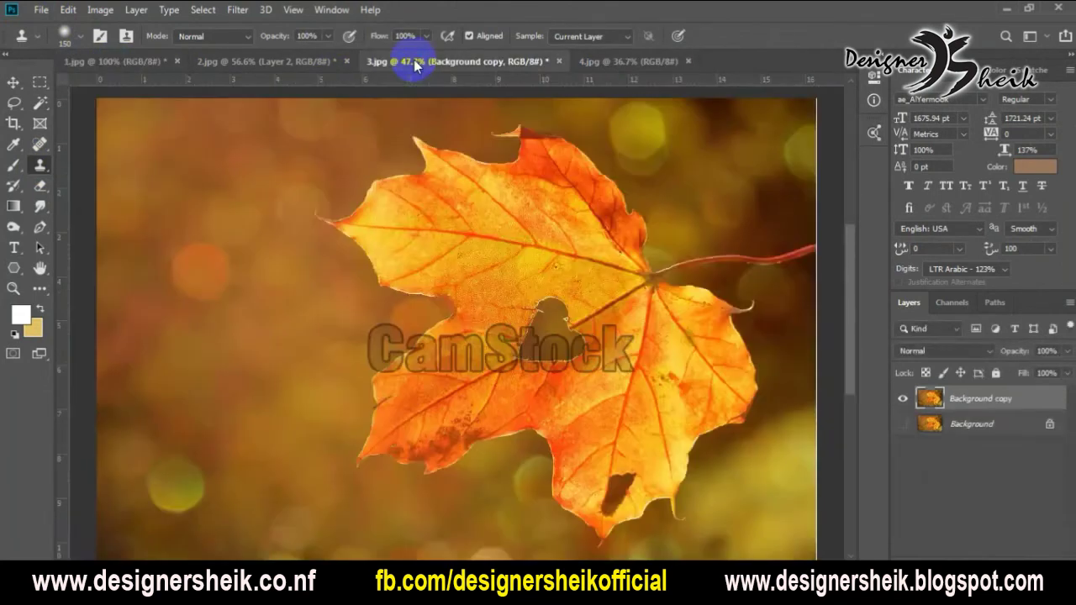